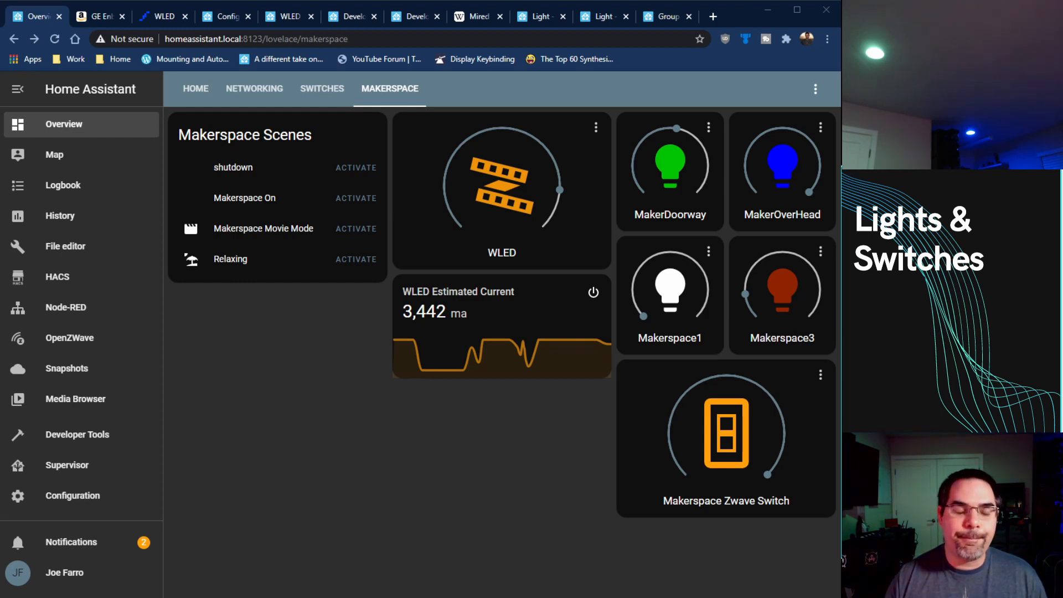
Step: Compare the GE Enbrighten Z-Wave dimmer's product page with the Makerspace dashboard's light and switch cards
left_click(108, 17)
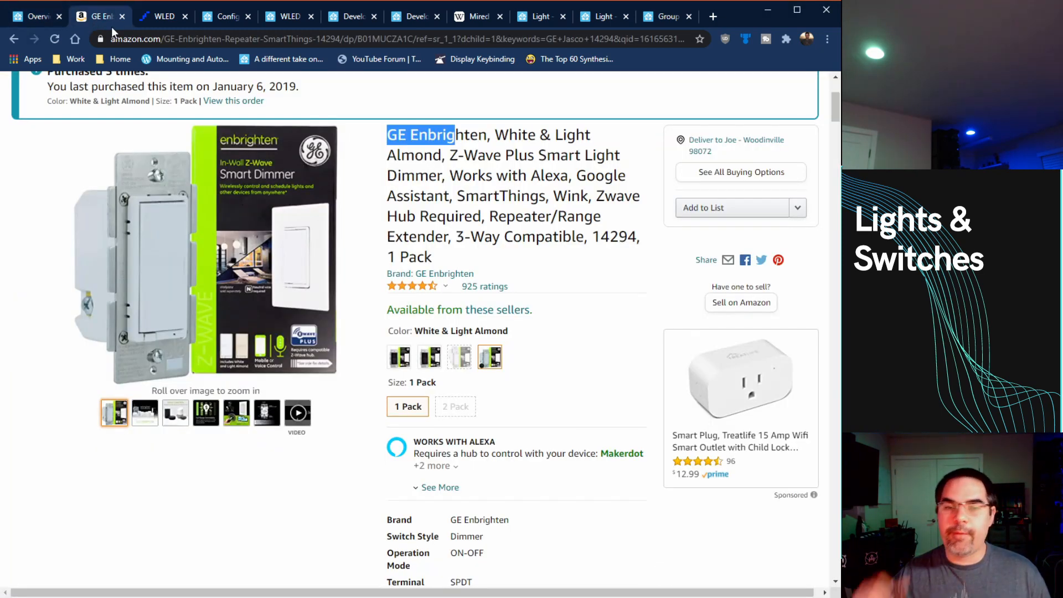
left_click(26, 19)
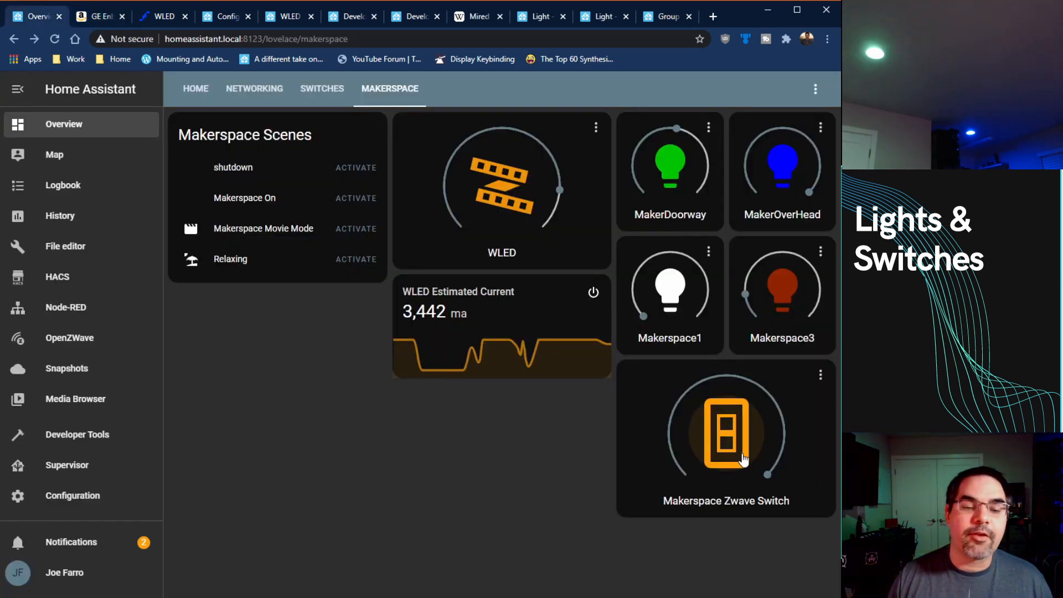
left_click(95, 18)
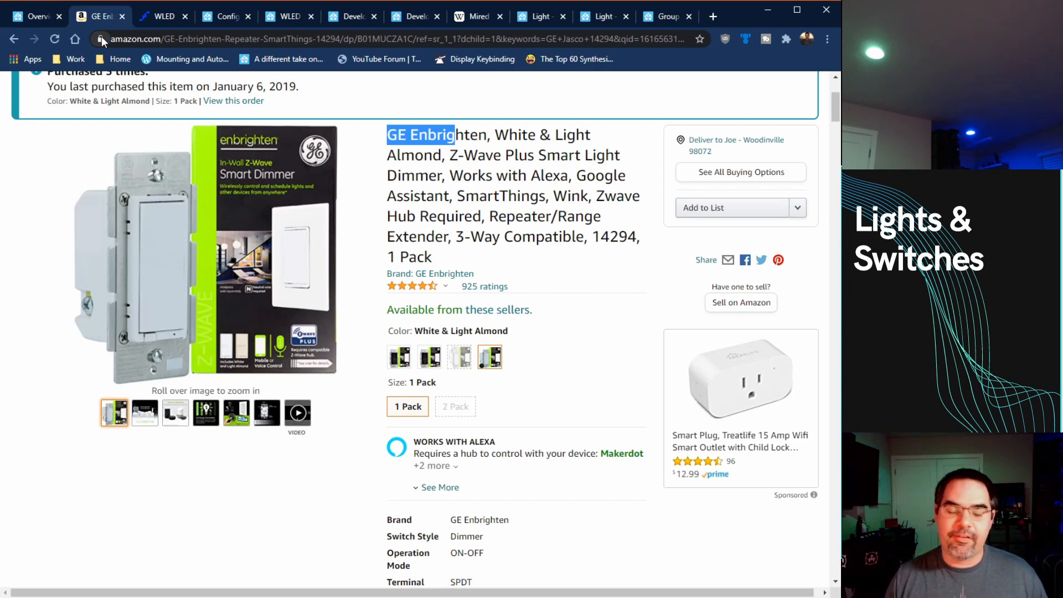
Step: Examine the WLED controller page and its list of lighting effects
left_click(155, 18)
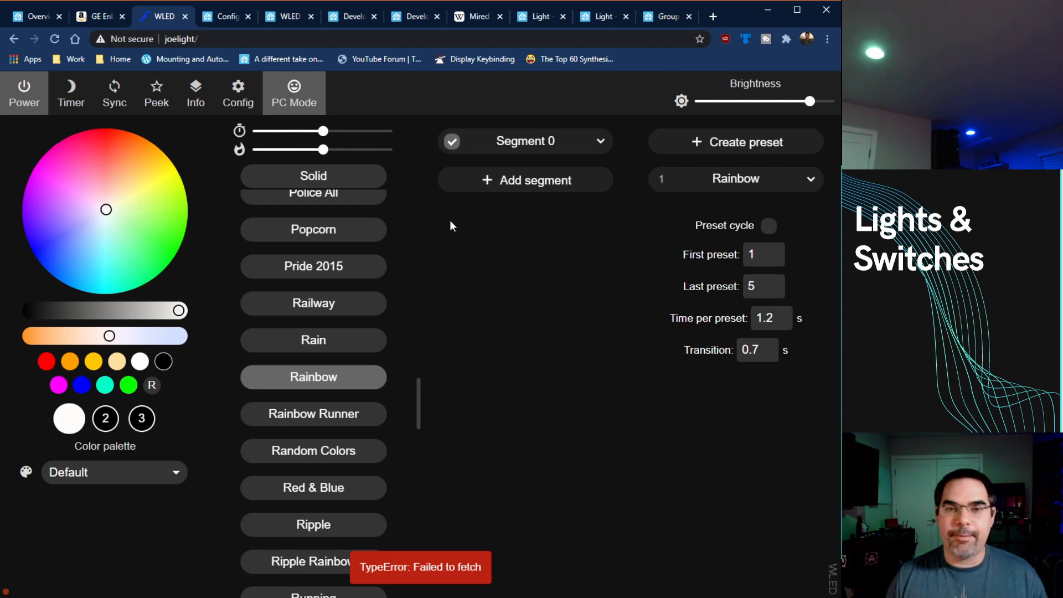
scroll(340, 349, "down", 2)
scroll(340, 349, "up", 5)
scroll(340, 348, "up", 5)
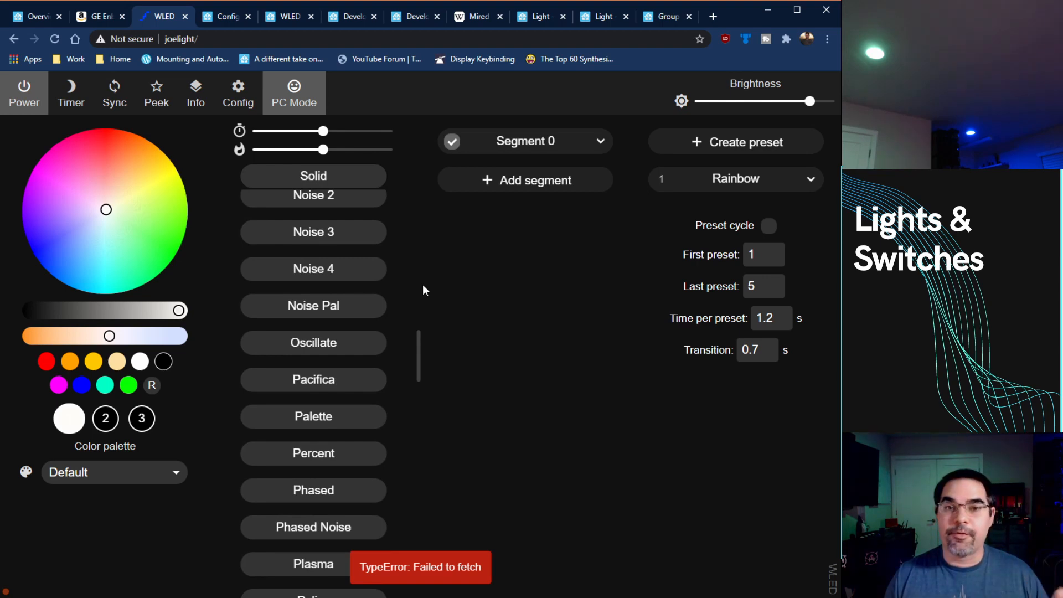
scroll(310, 343, "up", 4)
scroll(330, 339, "down", 10)
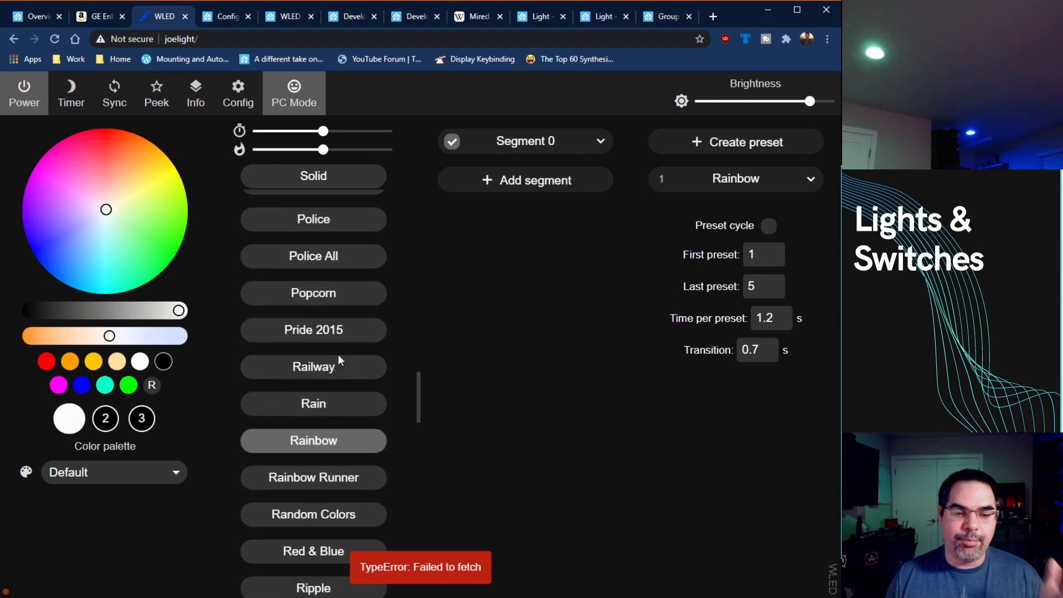
scroll(339, 359, "down", 1)
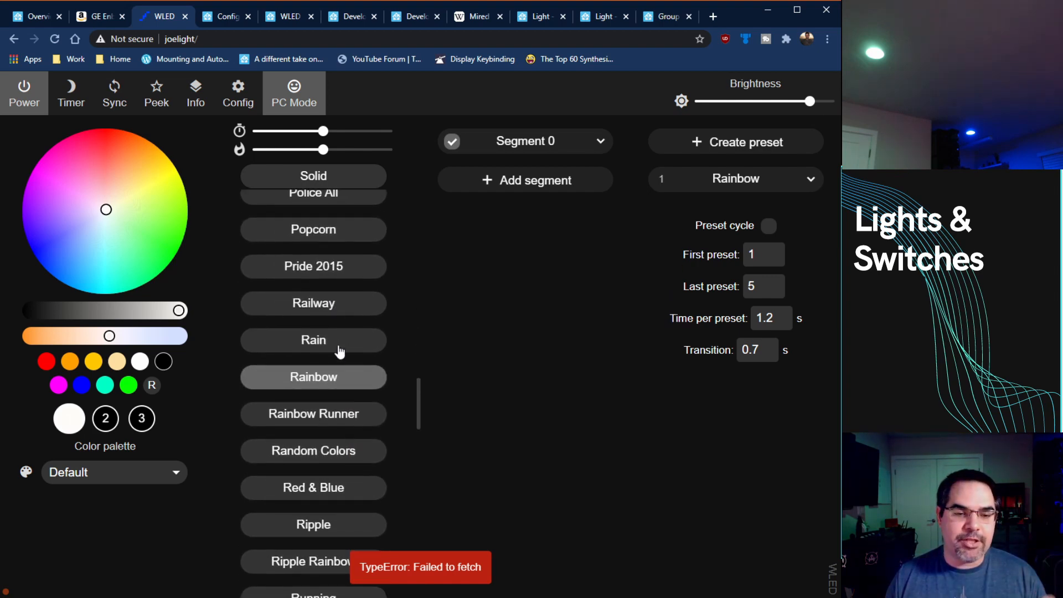
scroll(339, 388, "down", 1)
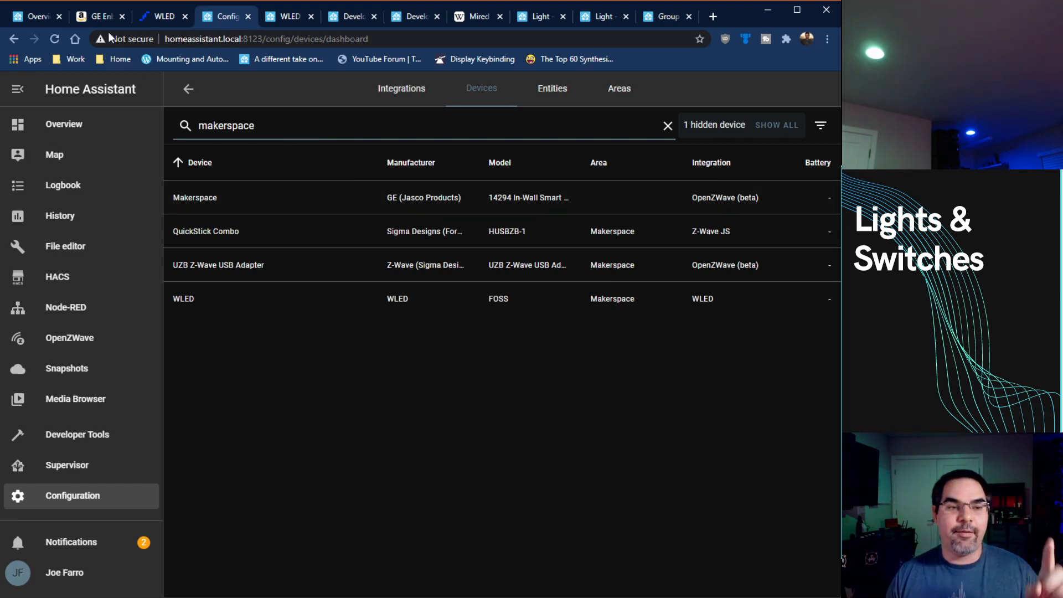
Step: Revisit the dimmer's product page, and search the Home Assistant entities for "light.maker"
left_click(101, 17)
left_click(217, 17)
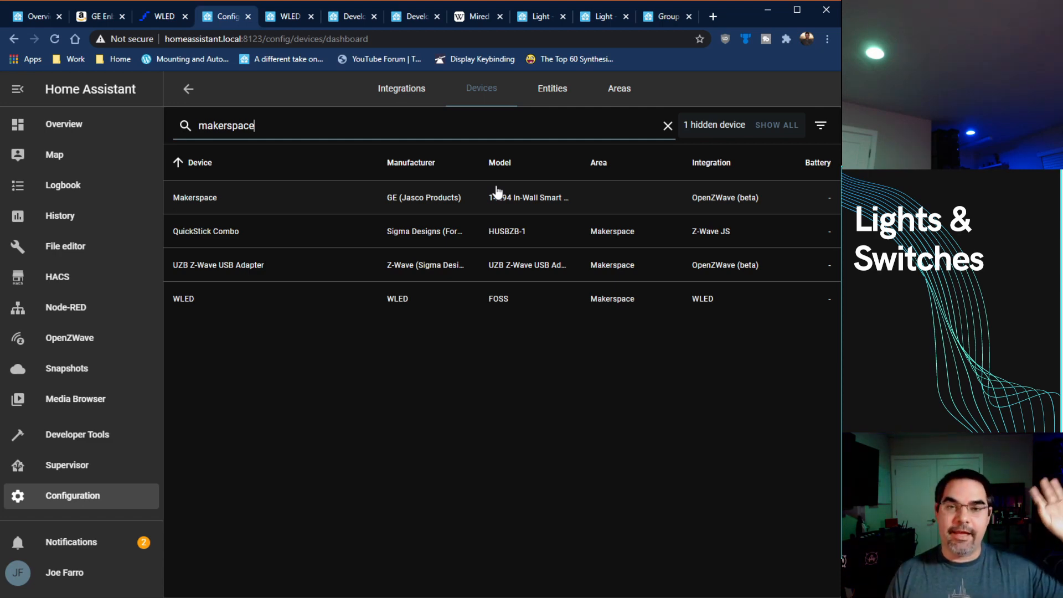
left_click(548, 89)
type("maker")
key("BackSpace")
key("BackSpace")
key("BackSpace")
key("BackSpace")
key("BackSpace")
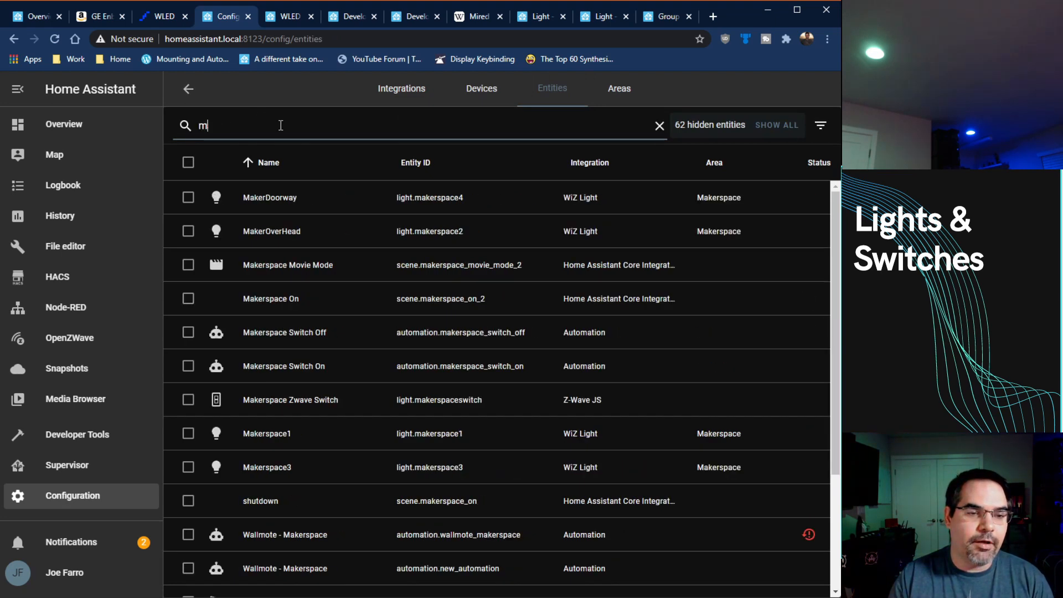
type("light.maker")
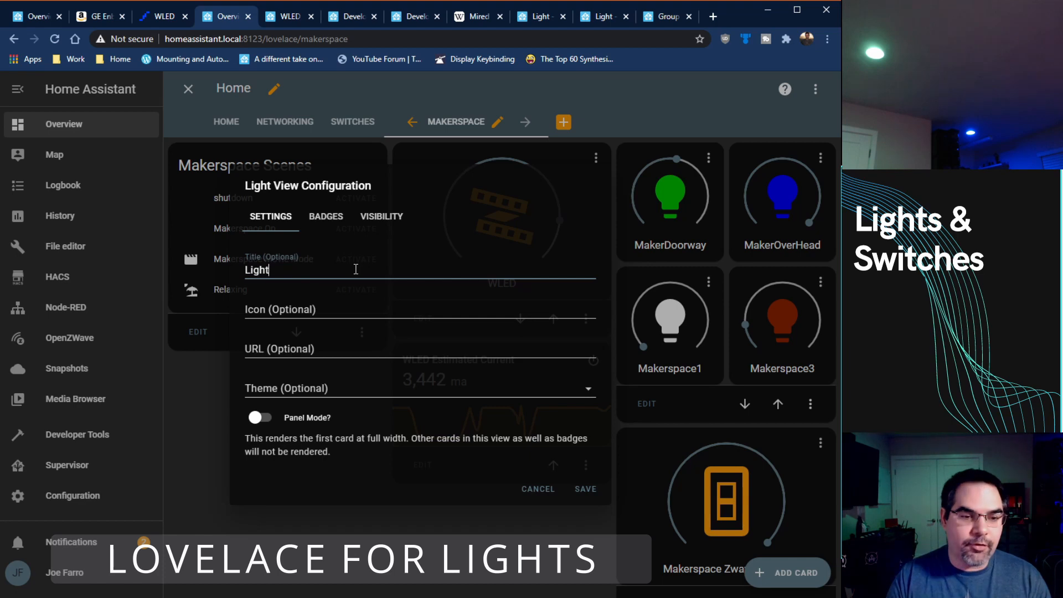
Step: Title the new dashboard view "Light demo" and save it
type("demo")
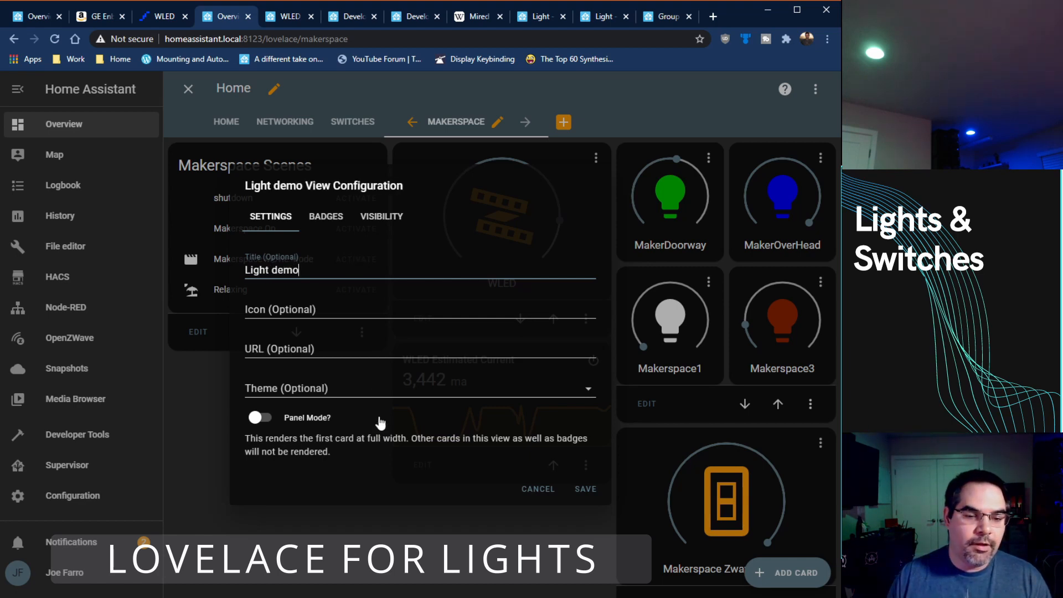
left_click(603, 489)
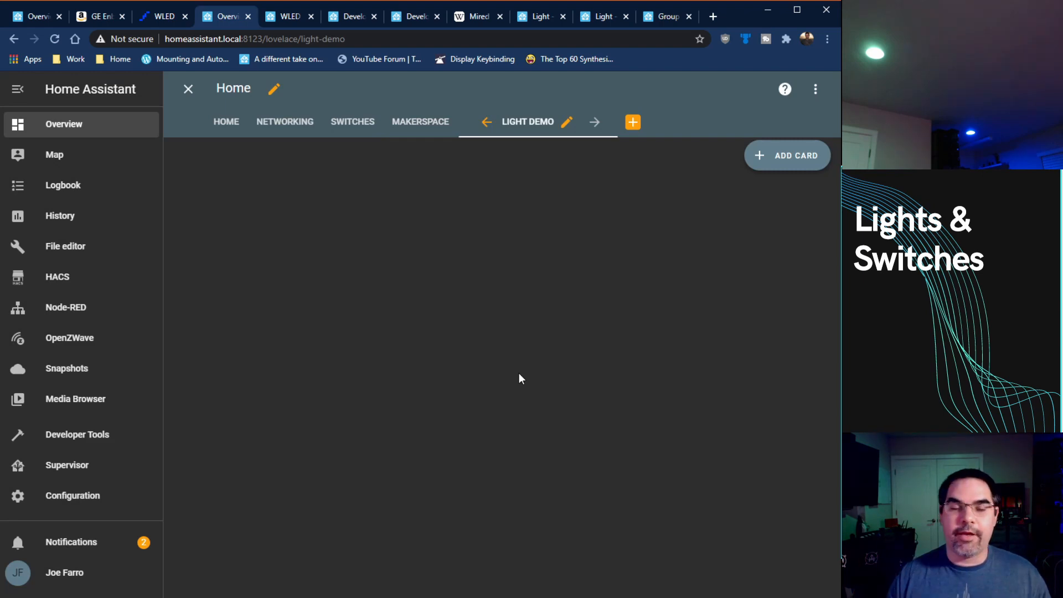
Step: Add cards for the MakerDoorway, MakerOverHead and Makerspace Zwave Switch light entities to the Light demo view
left_click(790, 157)
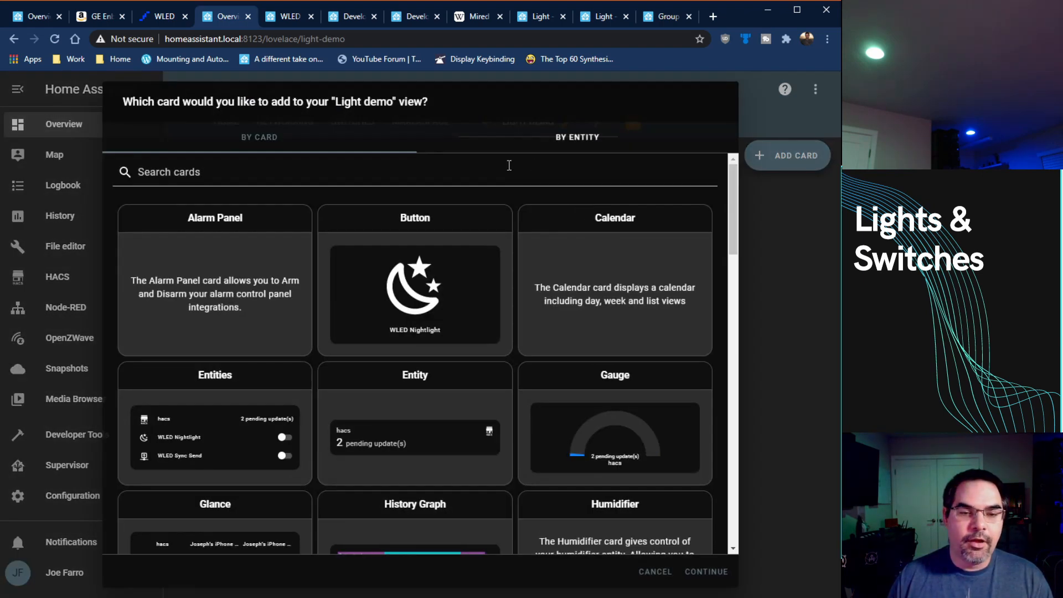
left_click(601, 138)
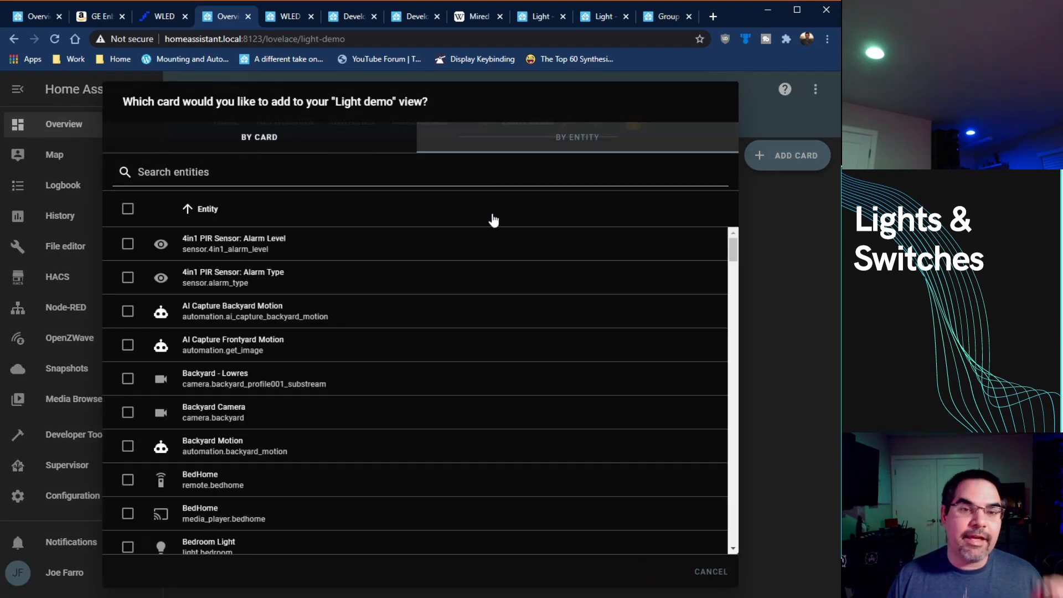
left_click(417, 175)
type("light")
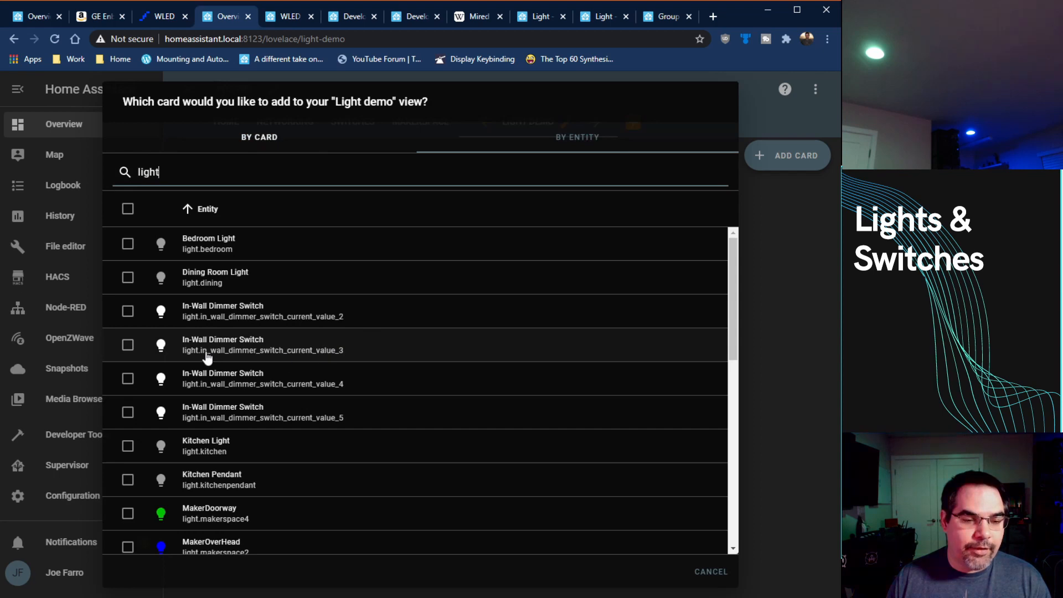
scroll(202, 416, "down", 2)
scroll(204, 422, "down", 1)
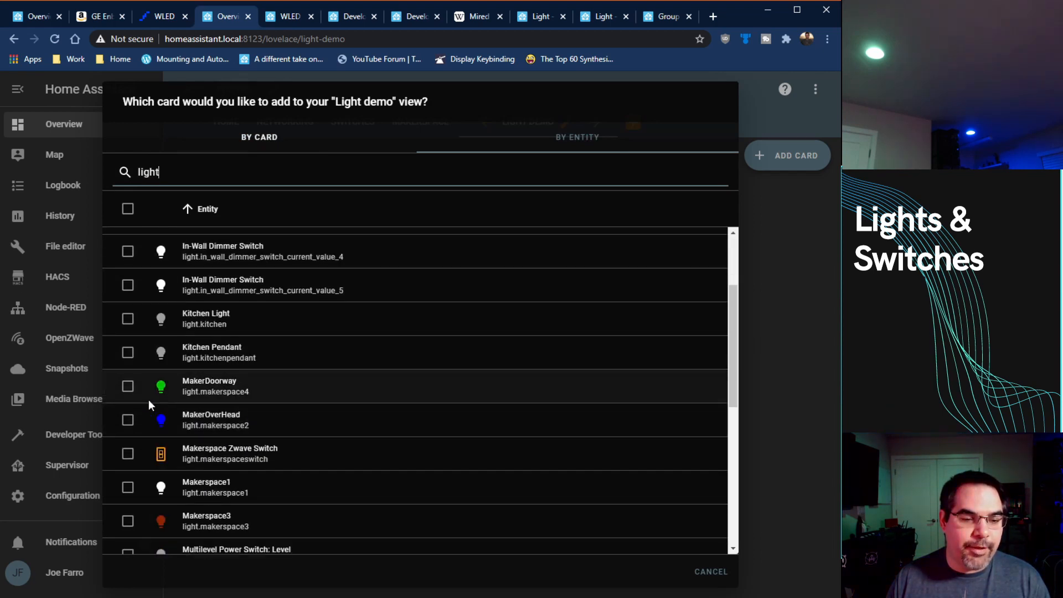
left_click(129, 388)
left_click(128, 420)
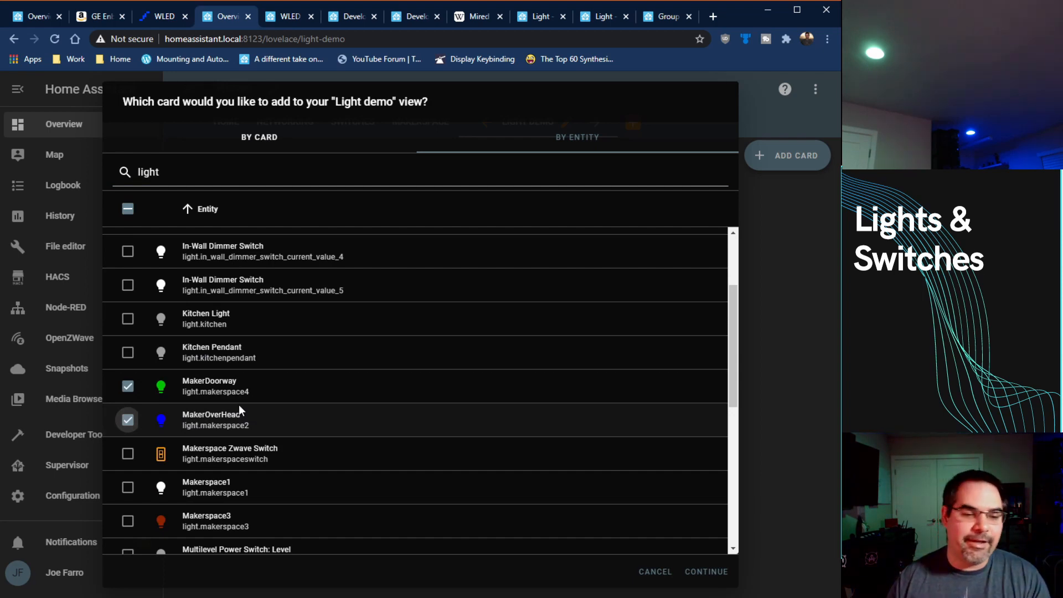
left_click(127, 454)
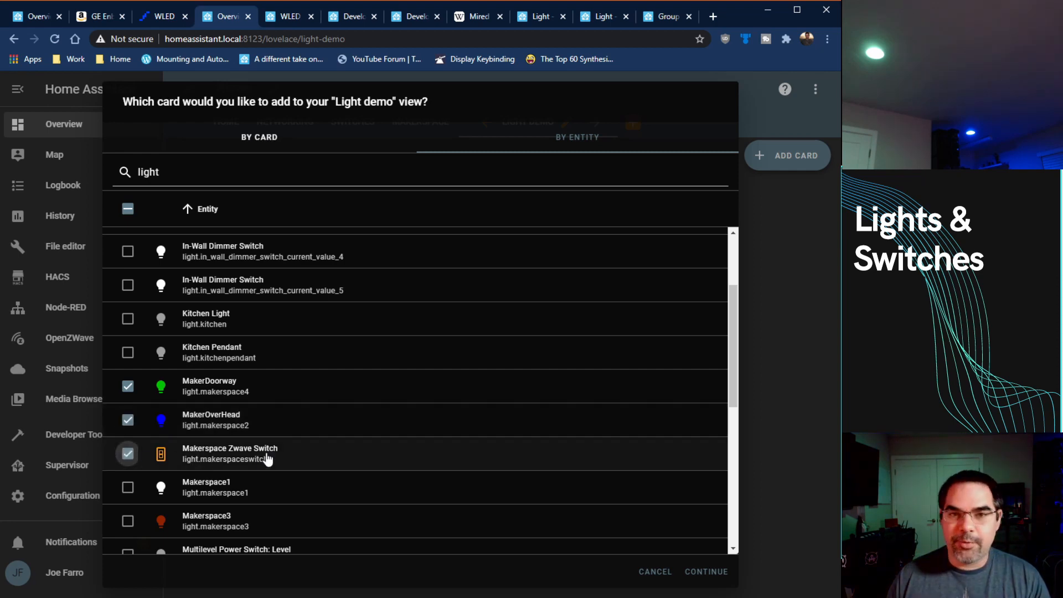
scroll(302, 451, "down", 1)
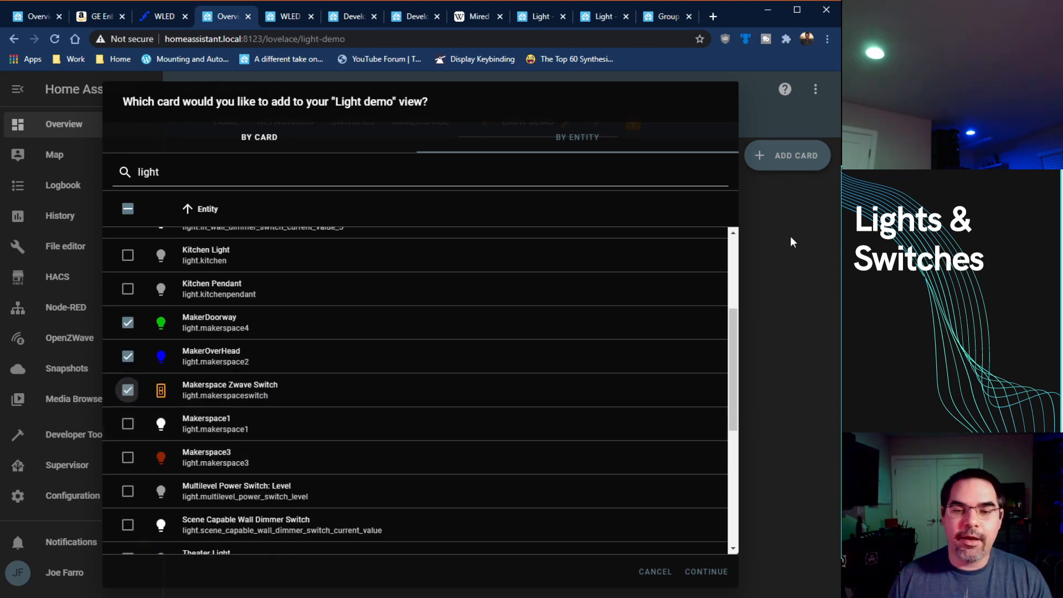
left_click(704, 570)
left_click(634, 565)
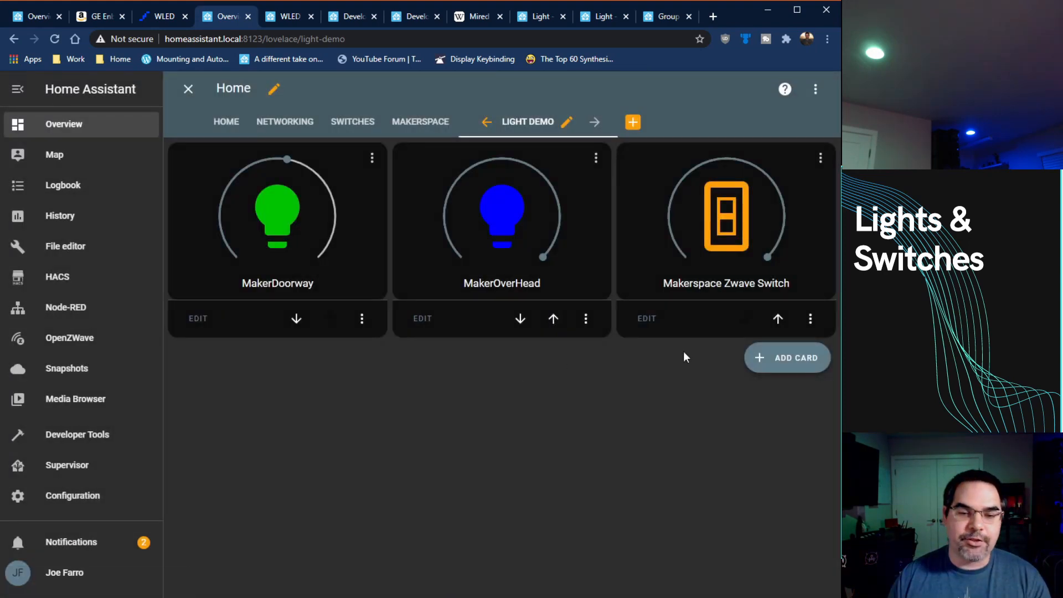
Step: Add a card for the WLED light entity light.wled_2 to the Light demo view
left_click(789, 359)
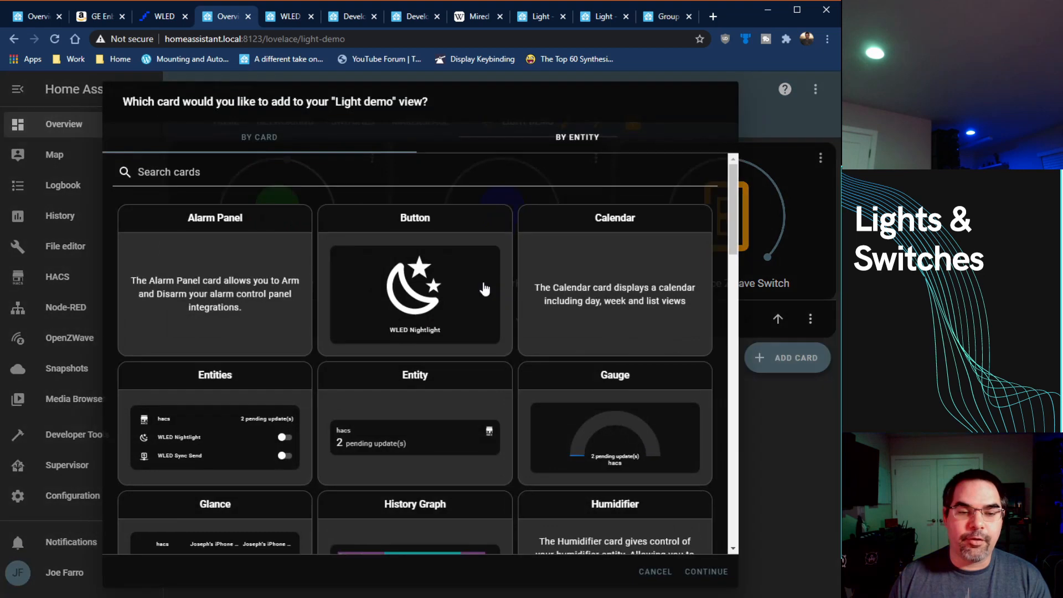
left_click(545, 133)
left_click(377, 169)
type("wled")
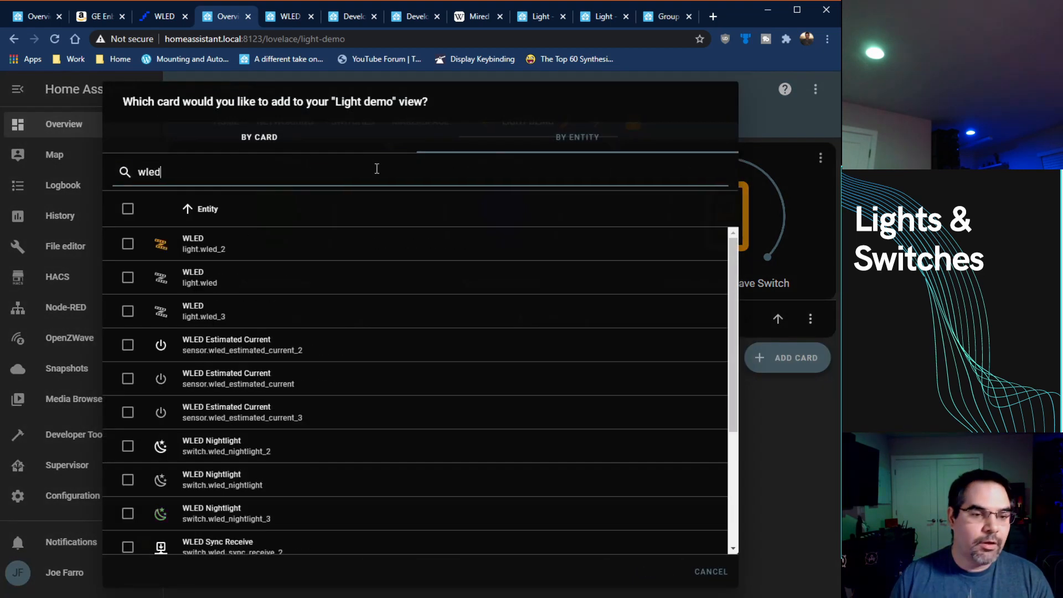
left_click(127, 244)
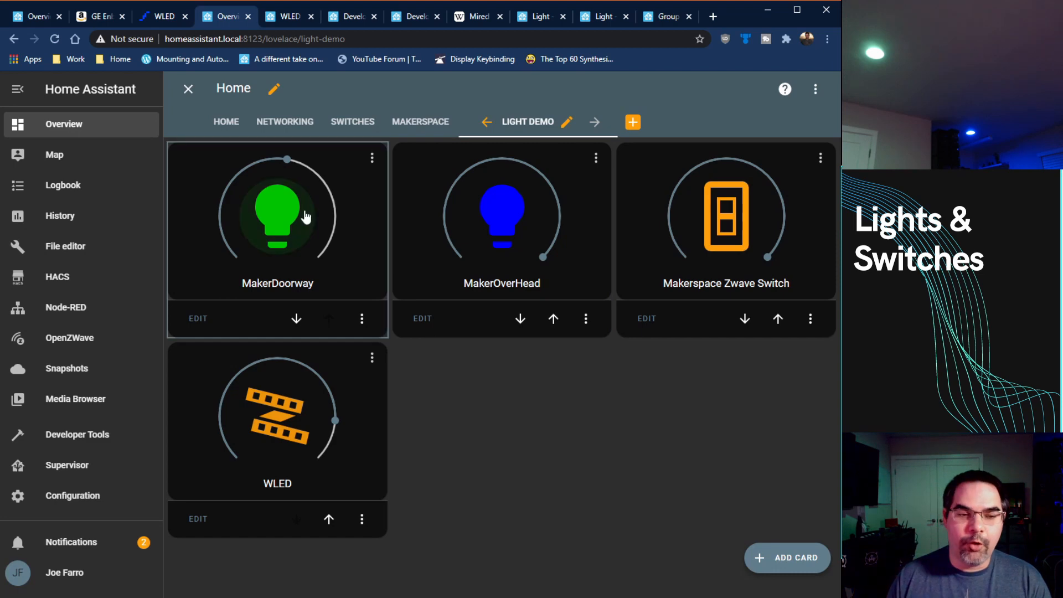
Step: Turn the MakerDoorway light off and on again, and dim the MakerOverHead light before restoring full brightness
left_click(277, 216)
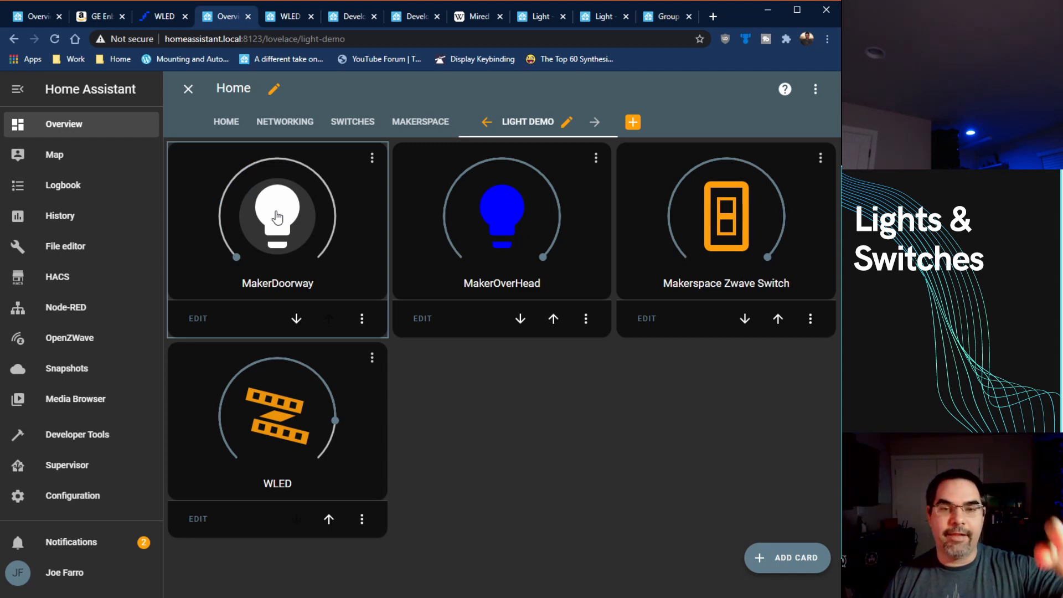
left_click(277, 217)
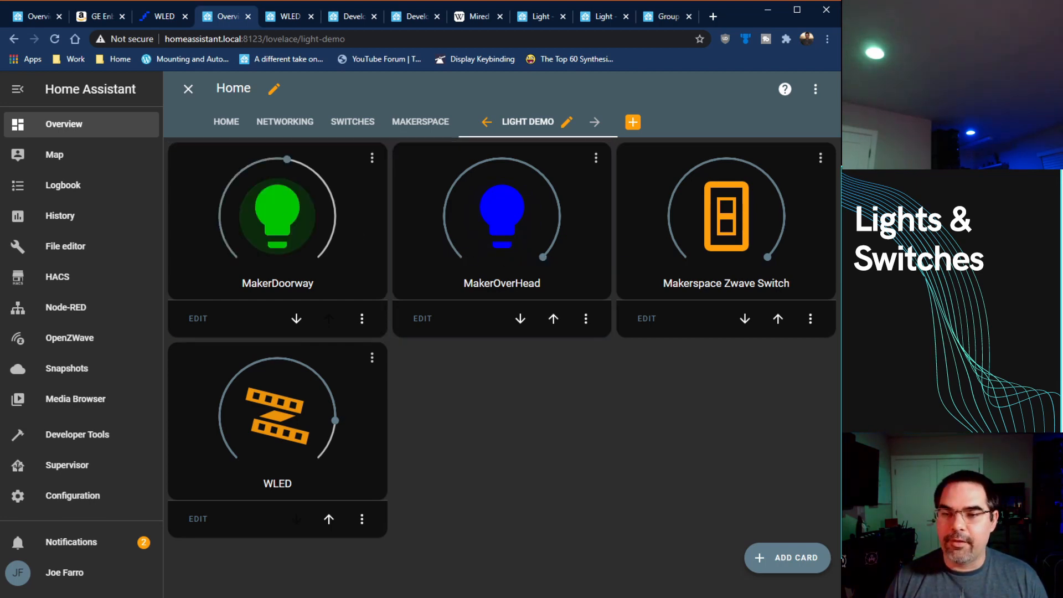
left_click_drag(545, 263, 456, 206)
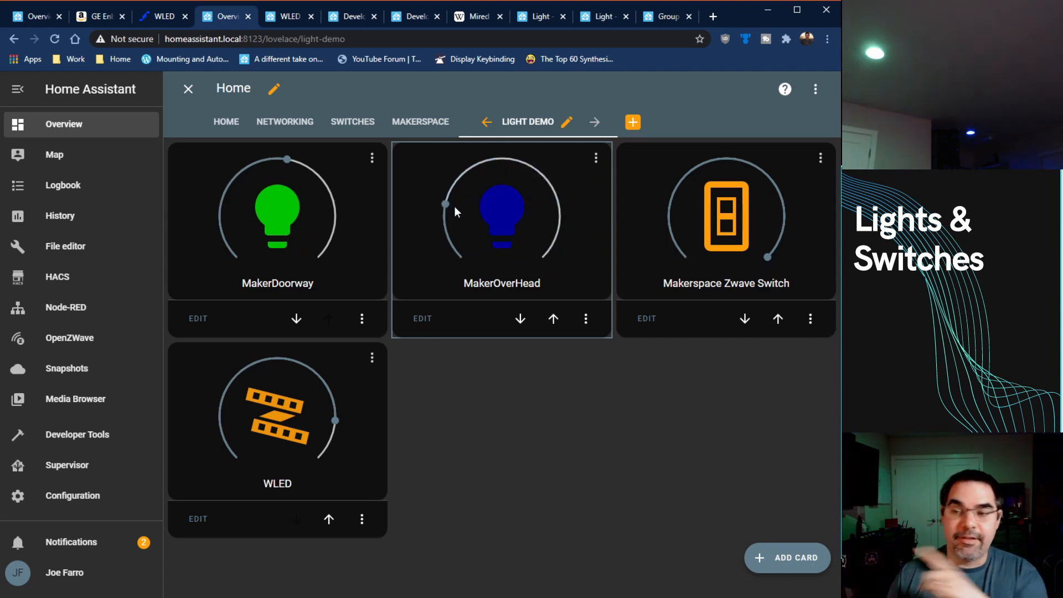
left_click_drag(446, 206, 547, 268)
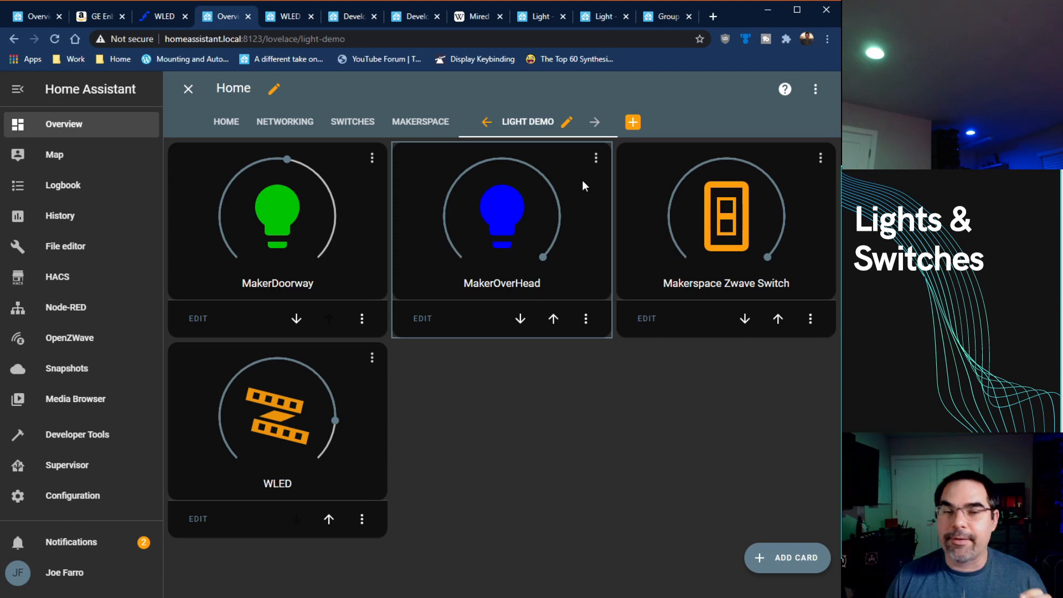
Step: Change the MakerOverHead light's color to red, green and finally blue, and close its details
left_click(596, 160)
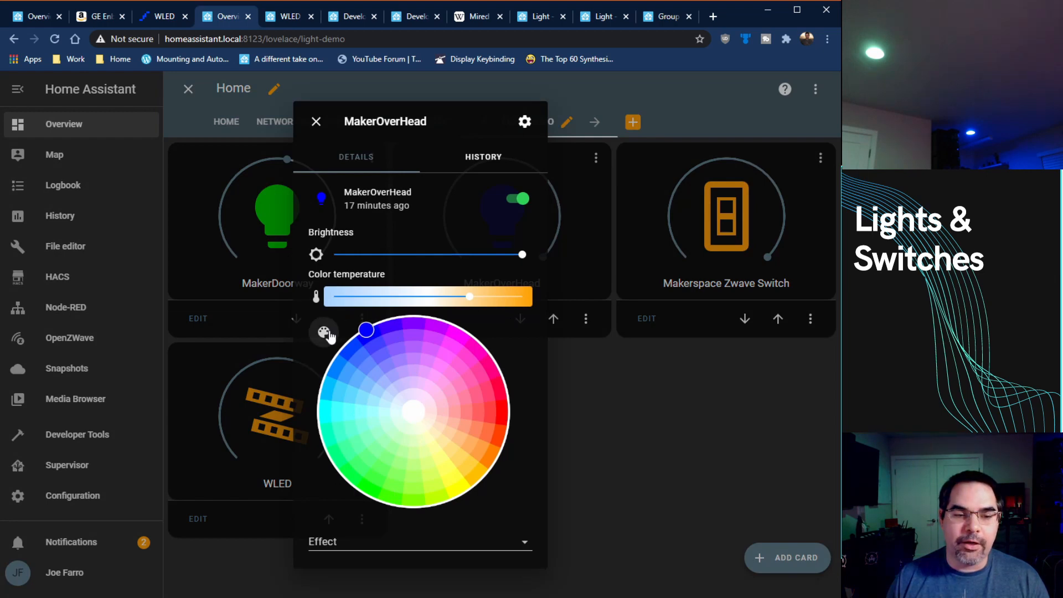
left_click(493, 402)
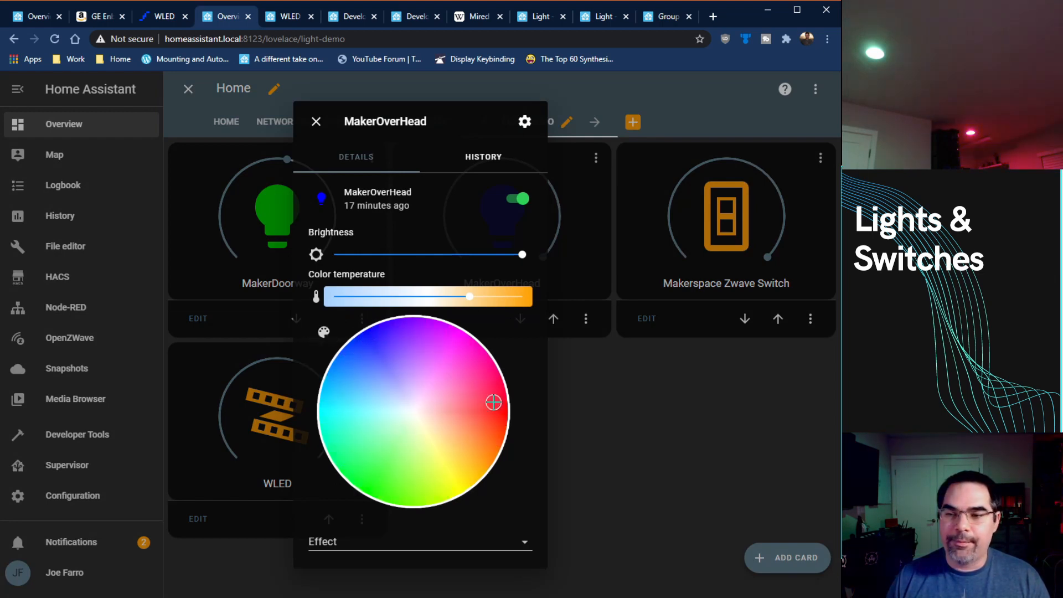
left_click(360, 478)
left_click(374, 343)
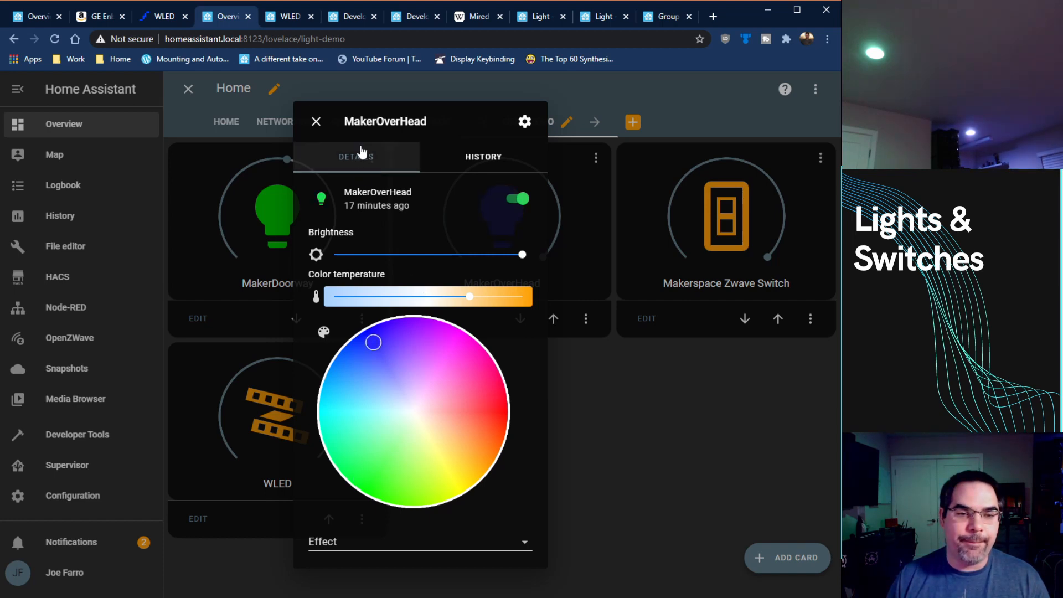
left_click(316, 121)
Step: Switch the MakerDoorway light's color to red and back to green, and raise its brightness to maximum
left_click(364, 165)
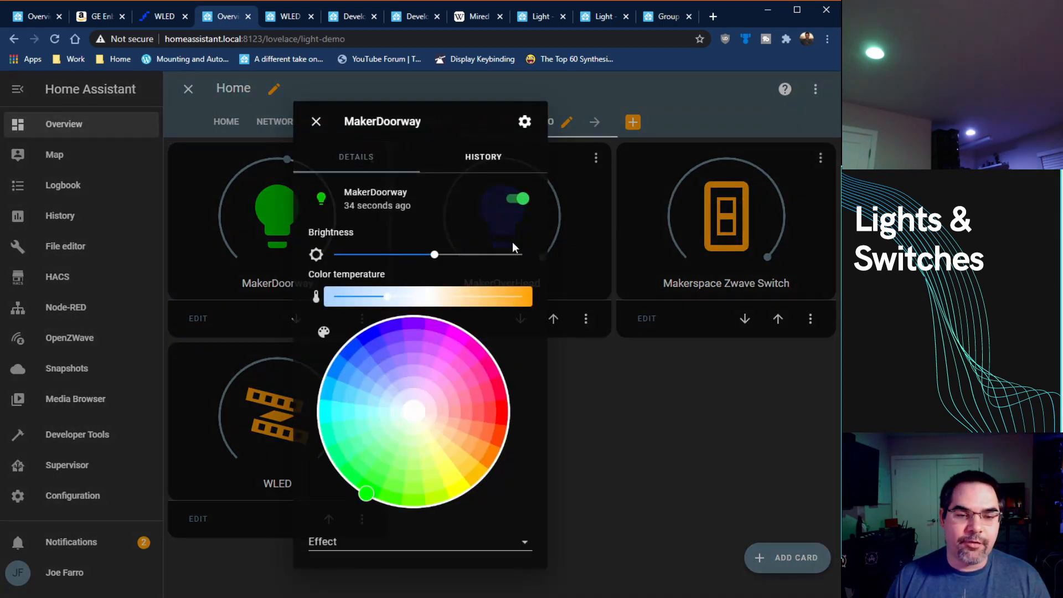
left_click(499, 416)
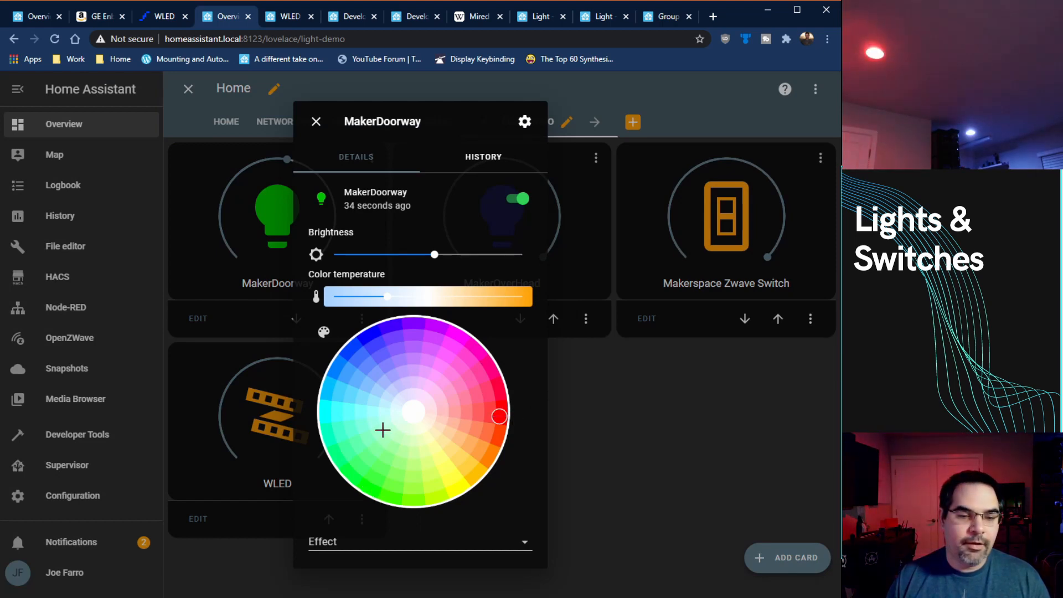
left_click(364, 491)
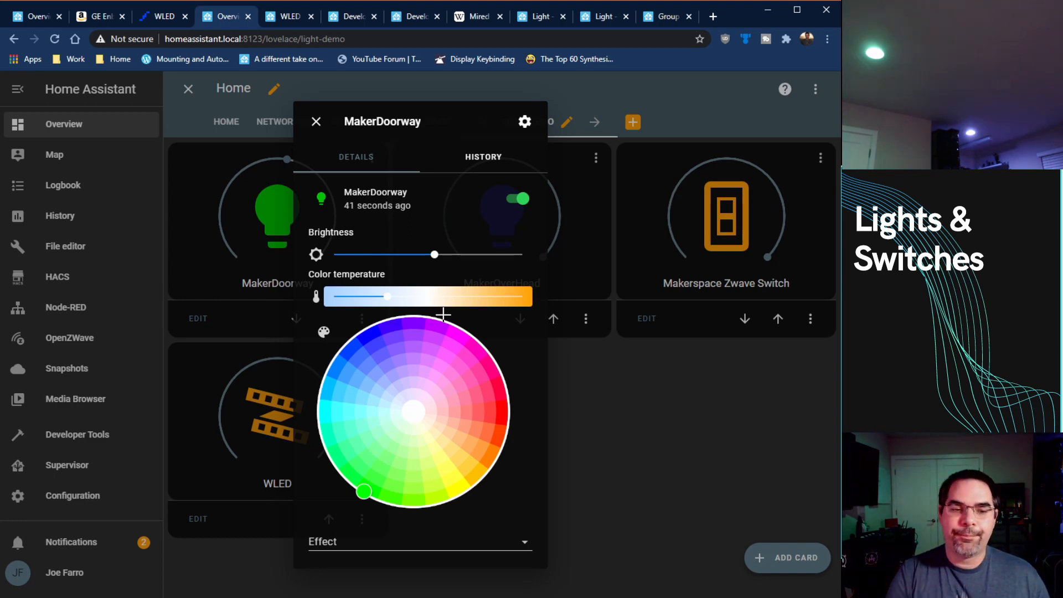
left_click_drag(435, 255, 545, 266)
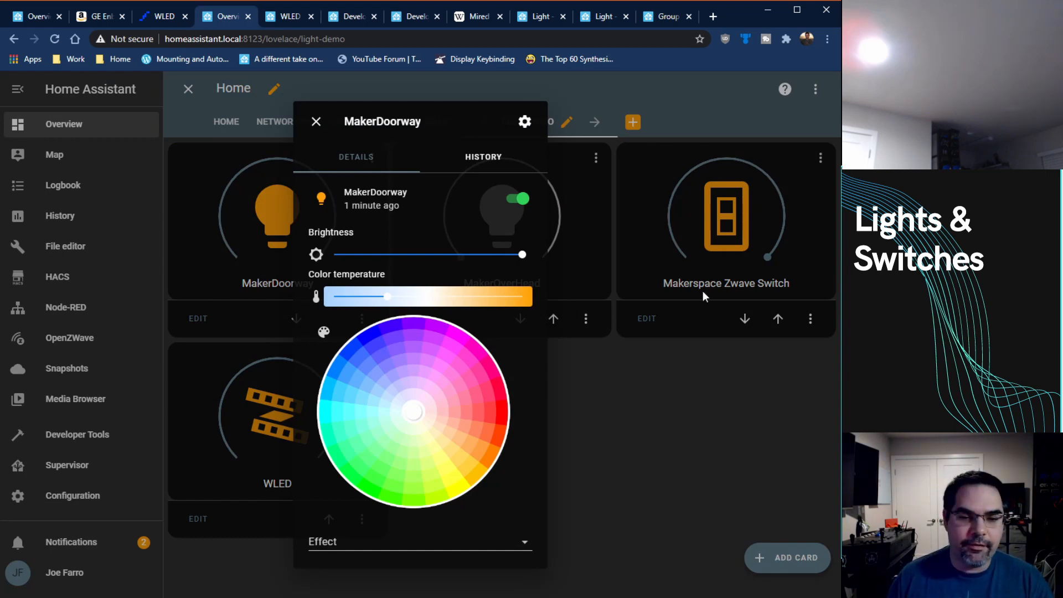
Step: Set the MakerDoorway light's color temperature to warmest, to coolest at 153 and finally to a middle value, and lower its brightness slightly
left_click_drag(387, 297, 541, 298)
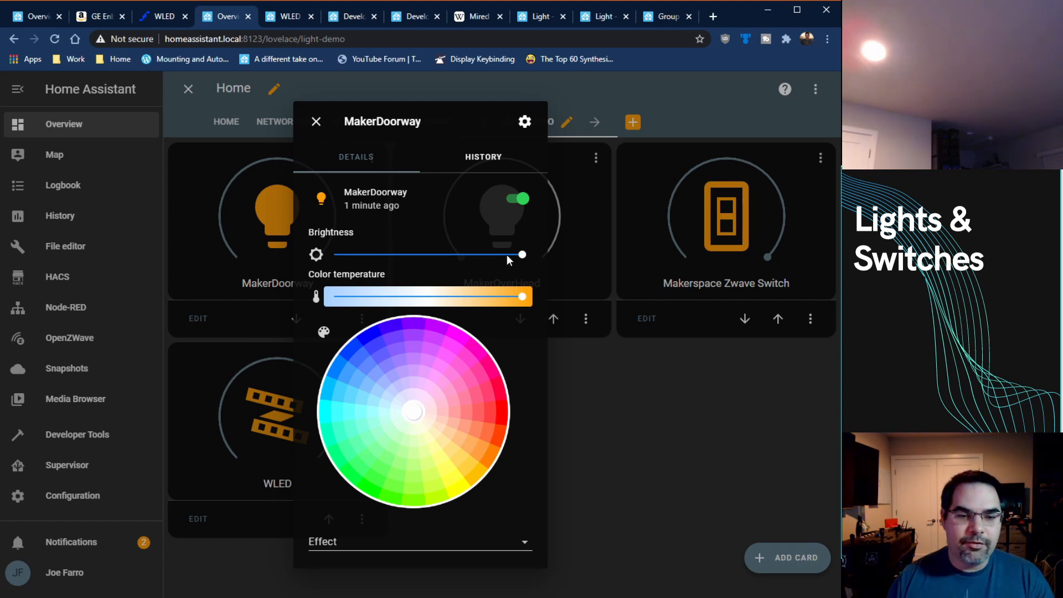
left_click_drag(521, 256, 482, 255)
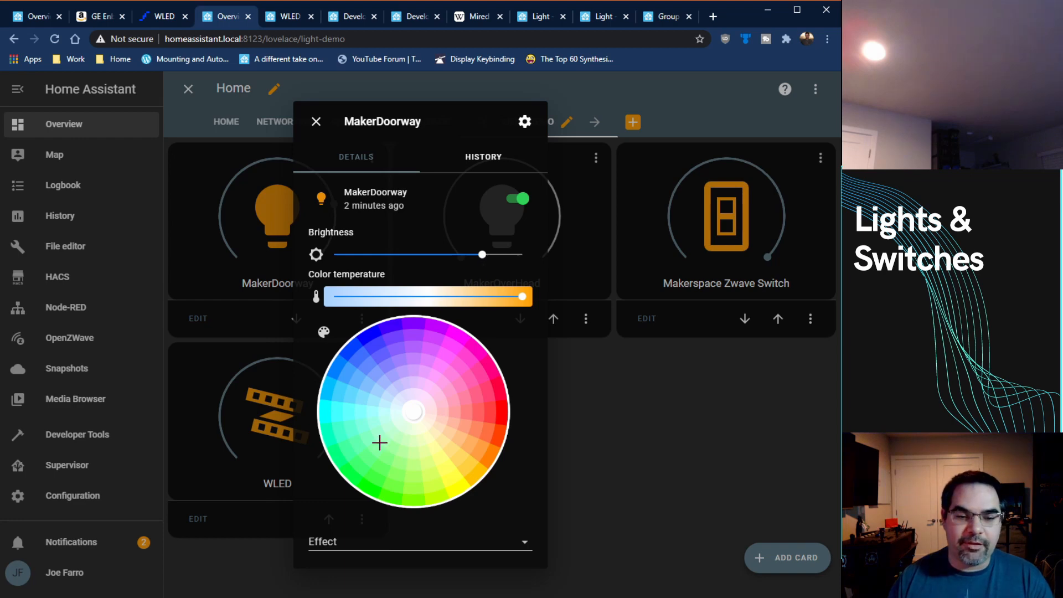
left_click_drag(487, 297, 331, 304)
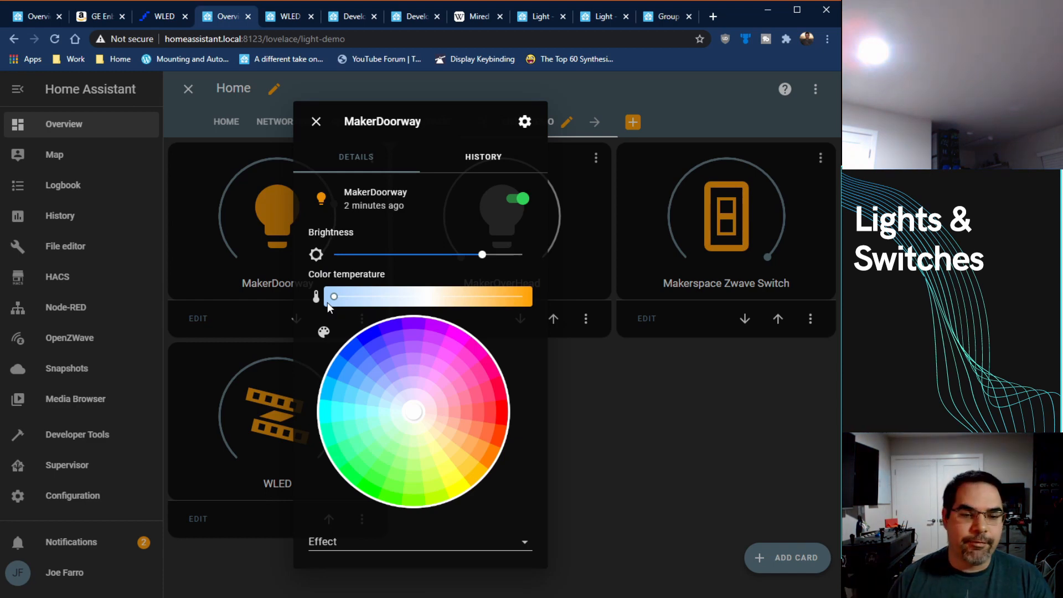
mouse_move(333, 302)
left_mouse_down()
mouse_move(443, 299)
mouse_move(334, 301)
left_mouse_up()
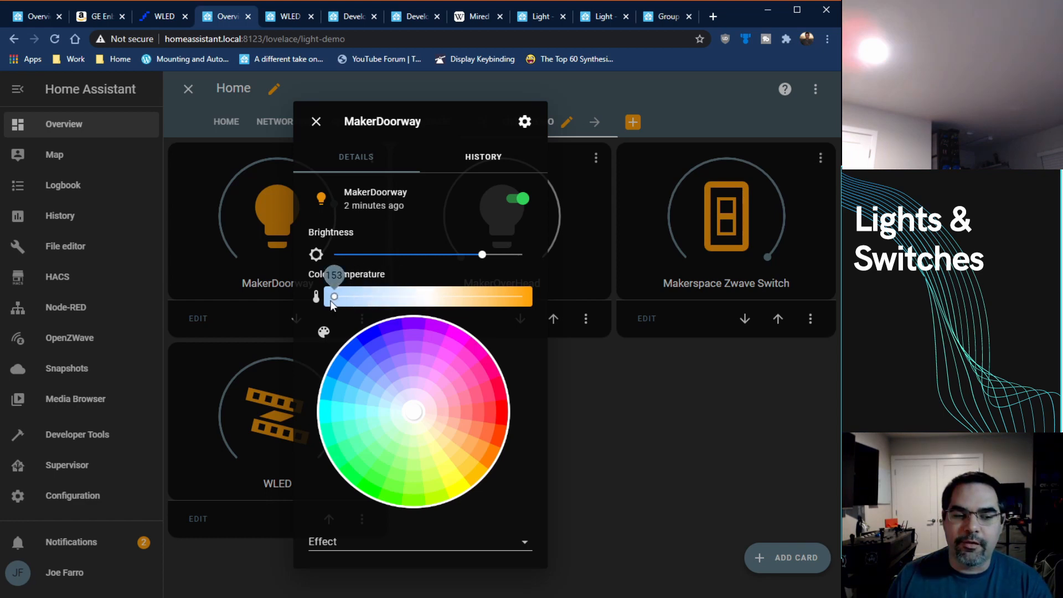
mouse_move(410, 300)
left_mouse_down()
mouse_move(522, 300)
mouse_move(414, 300)
left_mouse_up()
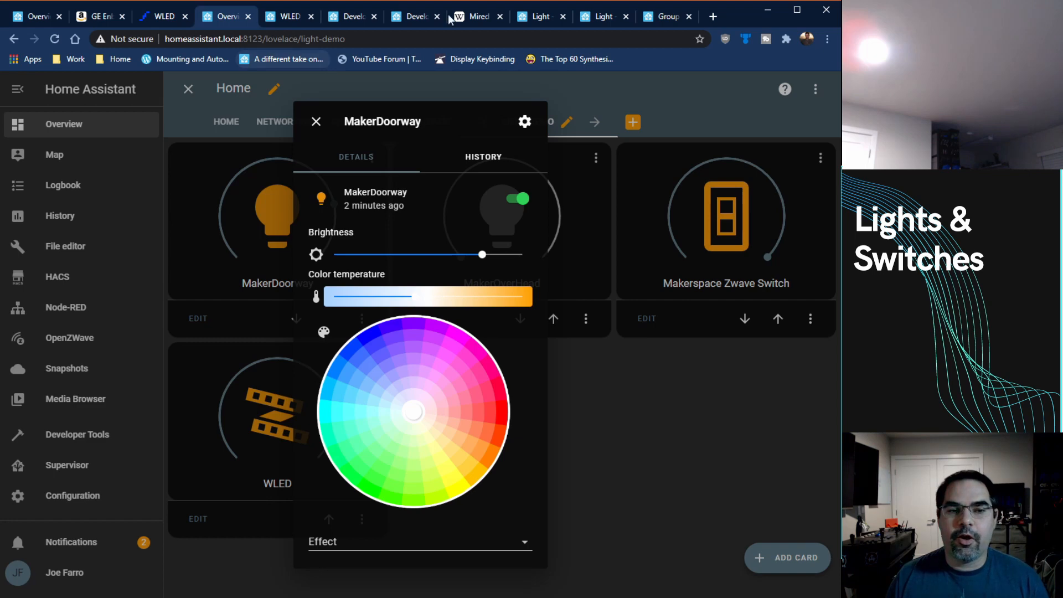
Step: Consult the Wikipedia article on the mired color temperature unit and return to the Home Assistant dashboard
left_click(471, 16)
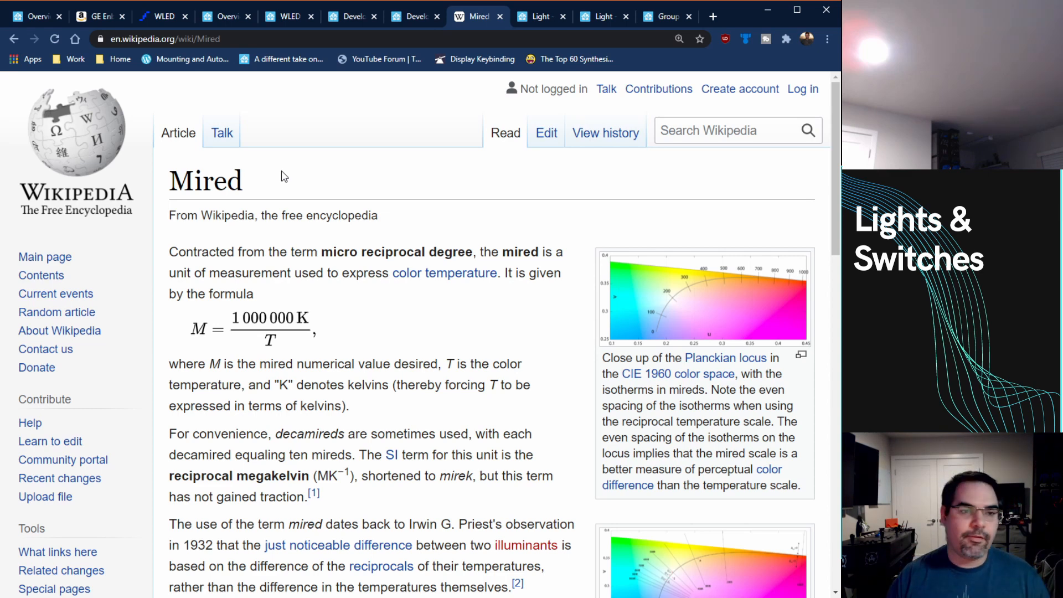
left_click(173, 17)
left_click(45, 18)
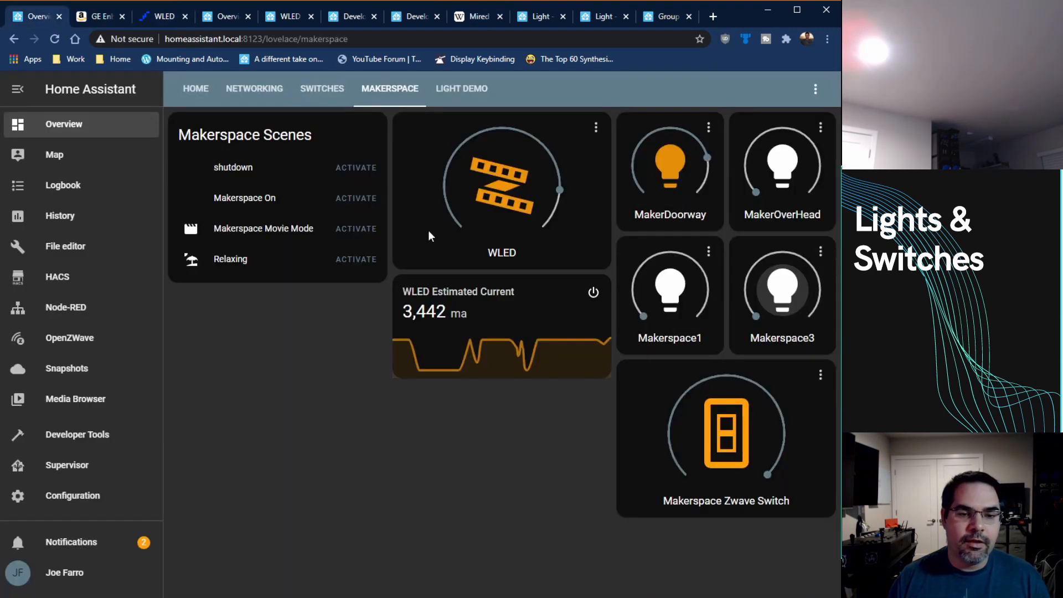
Step: Apply the Daylight effect to the MakerDoorway light from the Light demo view, and switch the effect to TV time
left_click(452, 92)
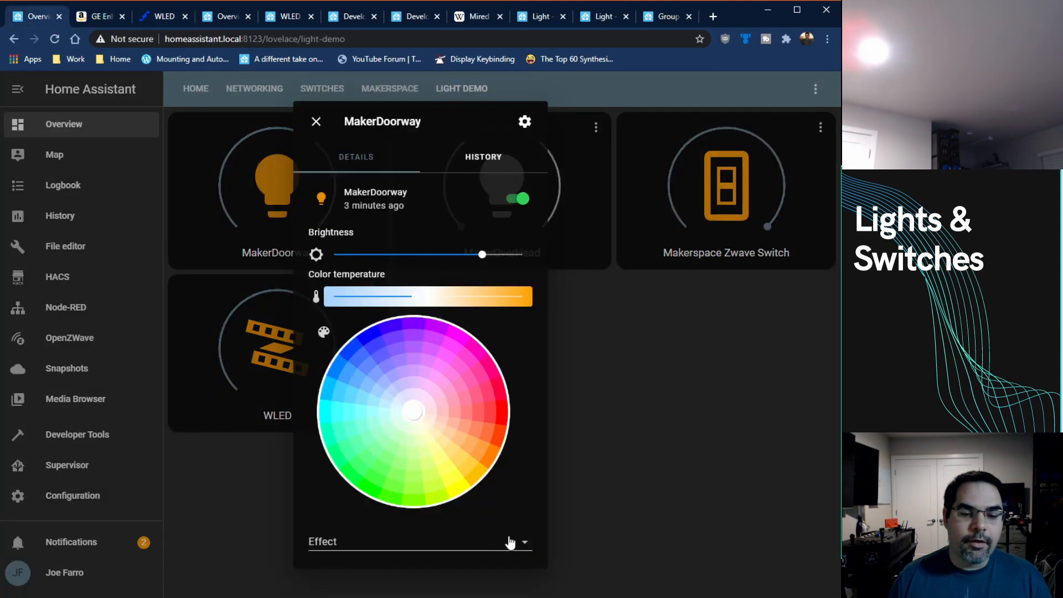
left_click(512, 546)
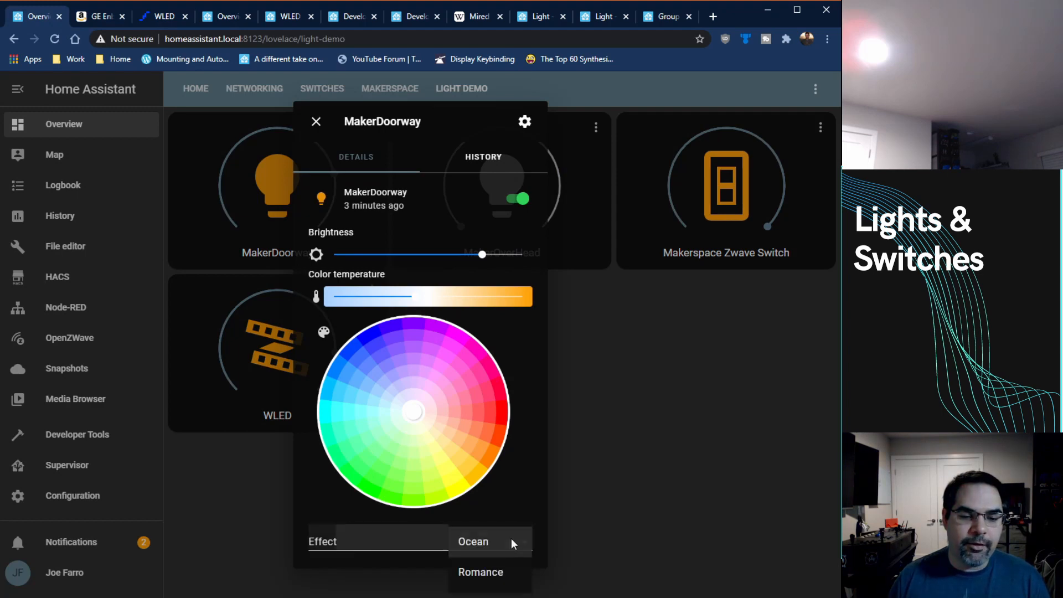
scroll(504, 544, "down", 3)
scroll(504, 544, "down", 2)
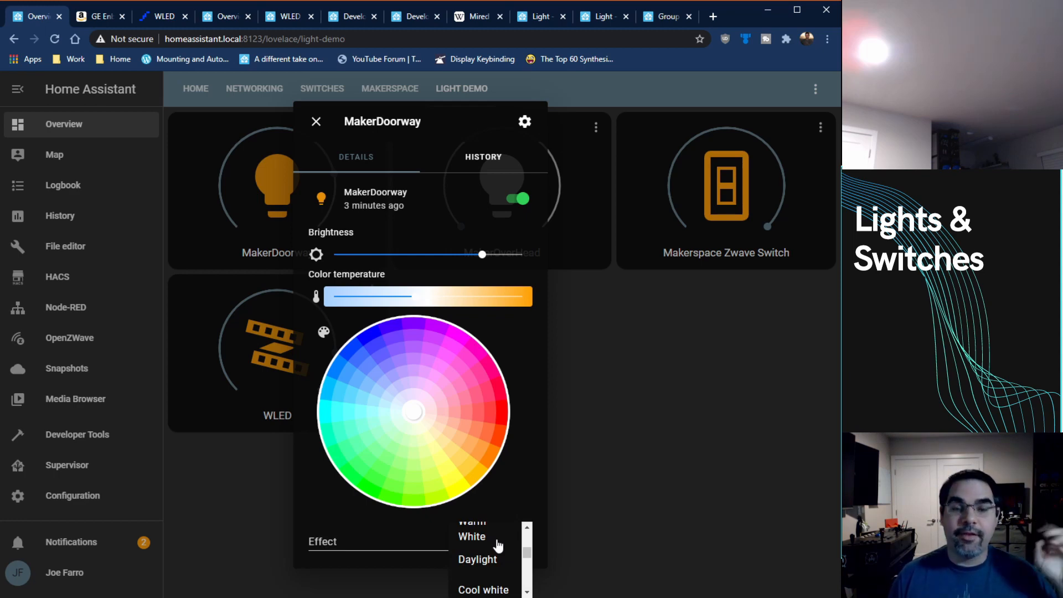
scroll(498, 545, "down", 2)
scroll(493, 545, "down", 2)
scroll(495, 553, "up", 4)
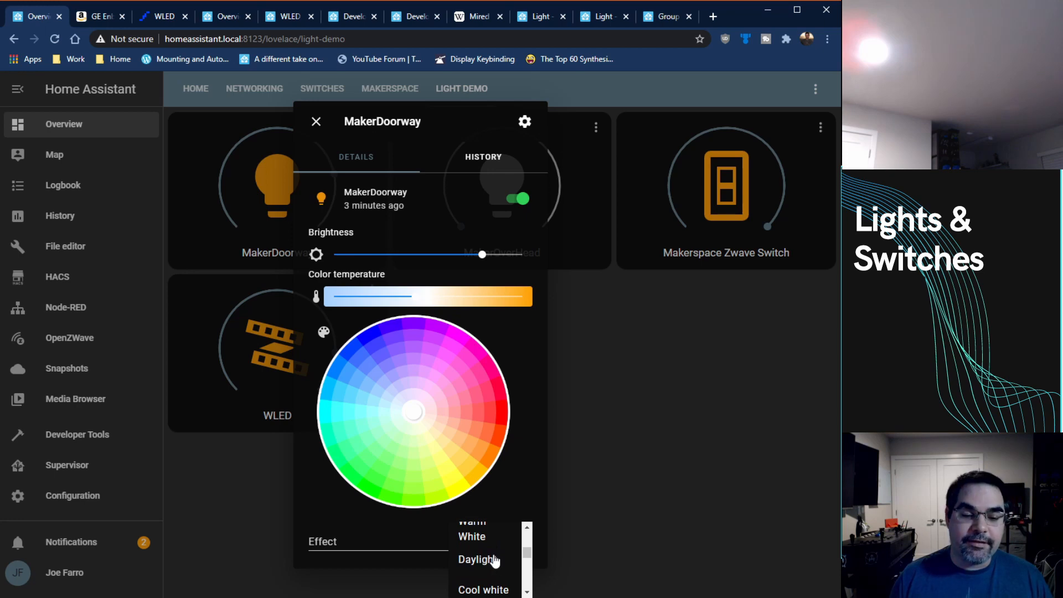
left_click(495, 561)
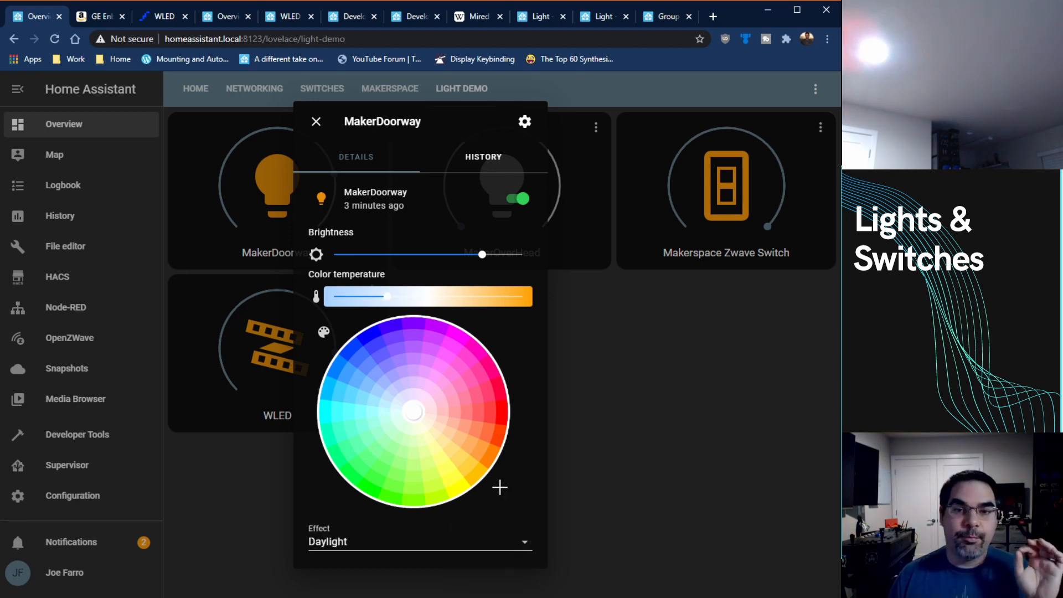
left_click(500, 540)
scroll(492, 557, "down", 3)
left_click(491, 539)
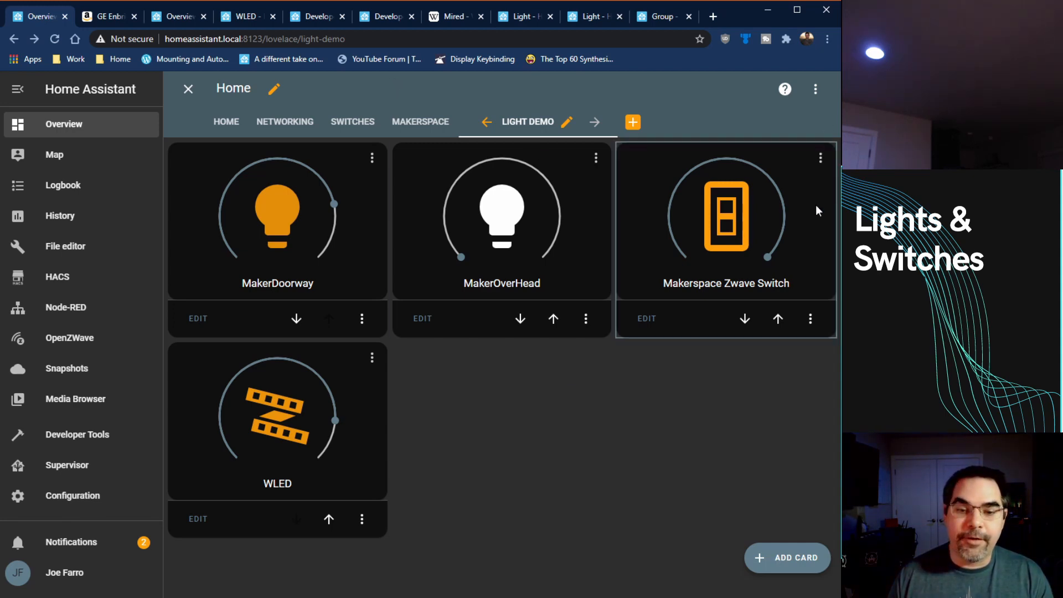
Step: Start a new card for the Light demo view based on the WLED Estimated Current entity sensor.wled_estimated_current_2
left_click(775, 555)
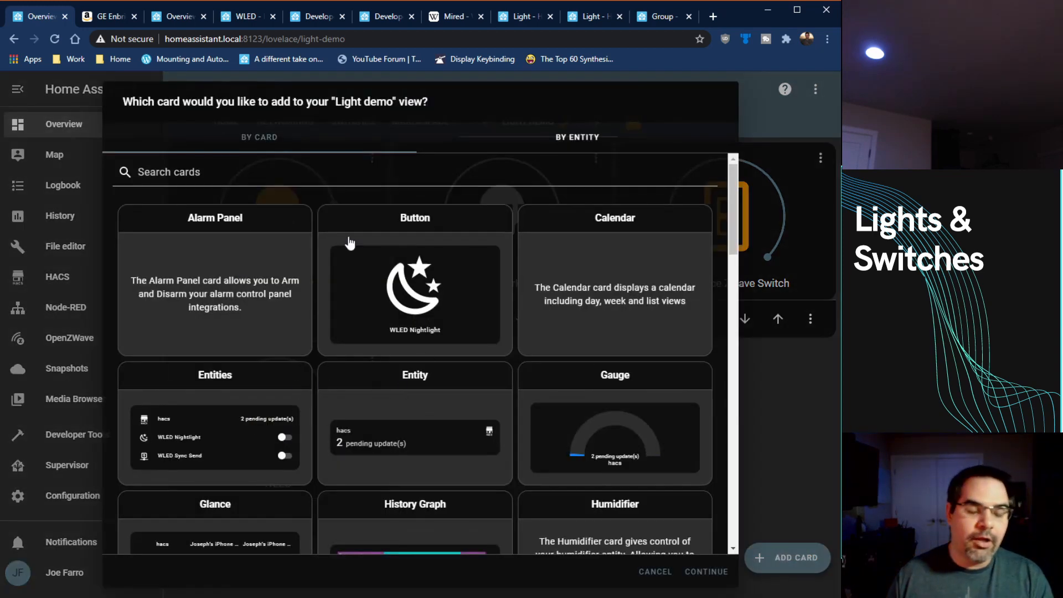
left_click(576, 137)
left_click(244, 171)
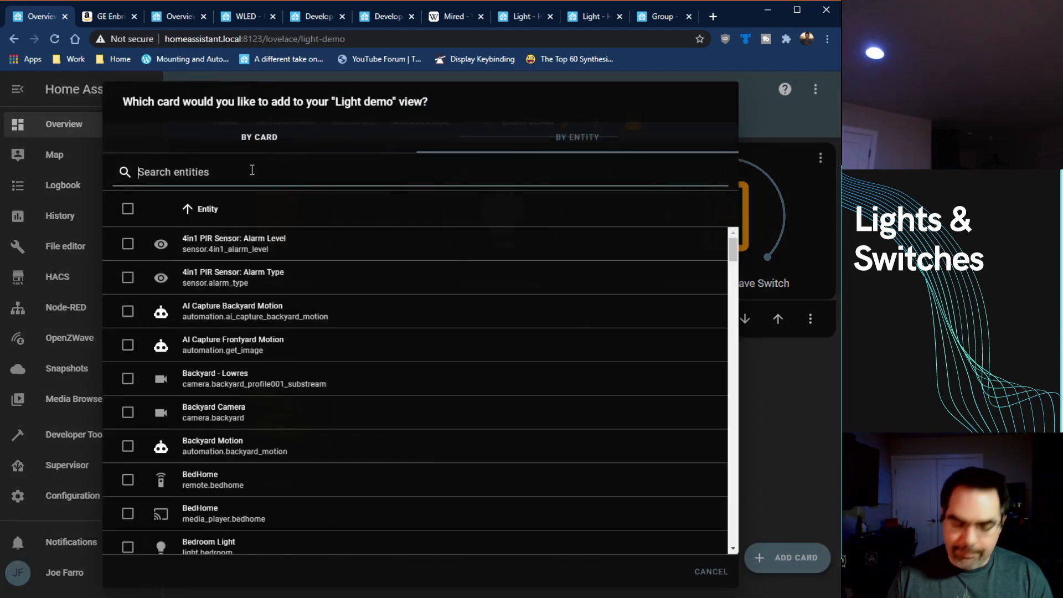
type("wled")
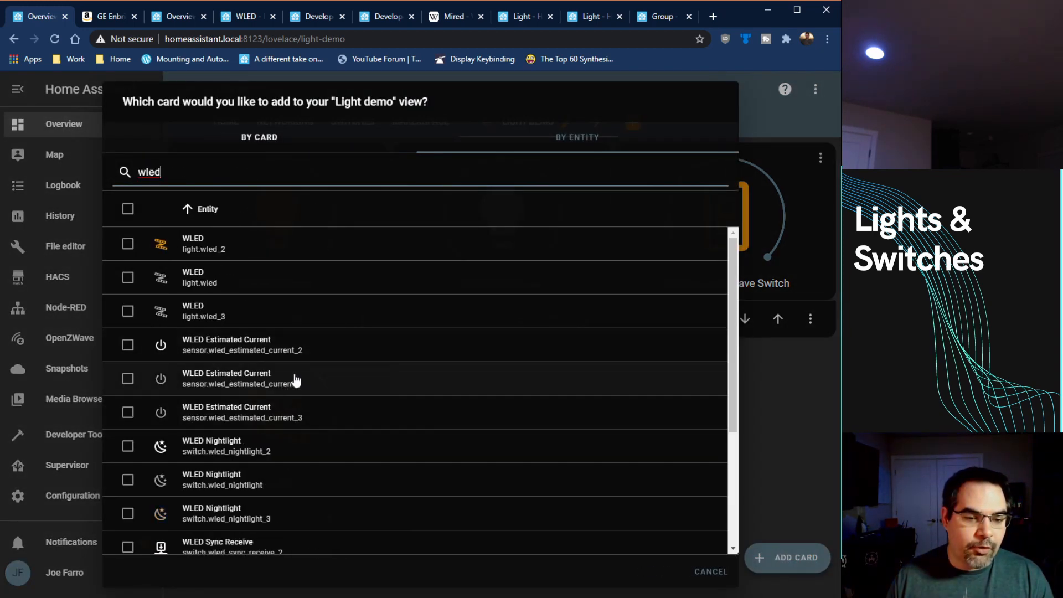
left_click(127, 345)
left_click(701, 571)
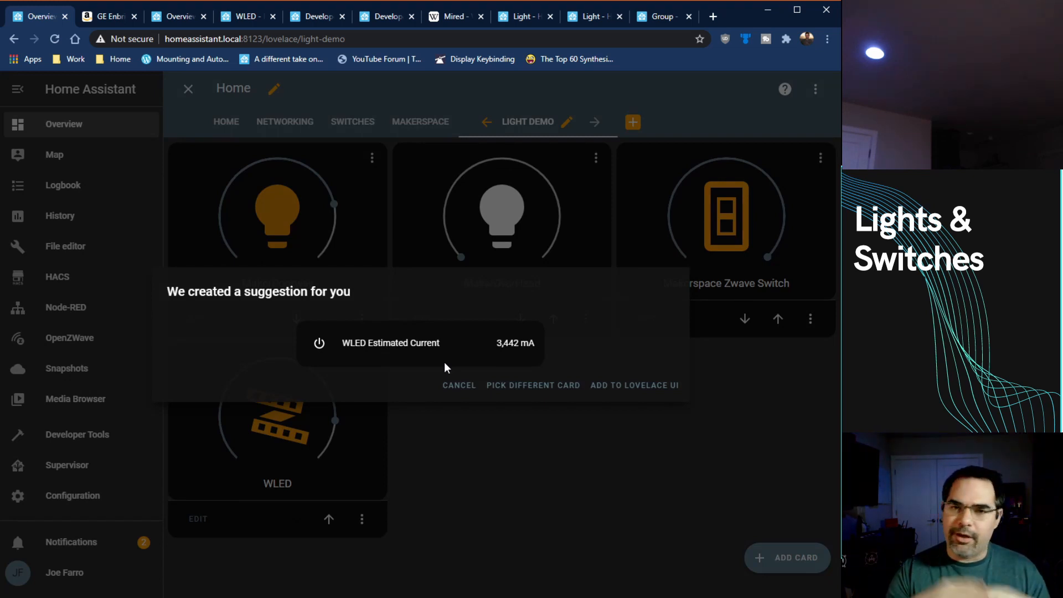
Step: Choose the Sensor card type instead of the suggested card and save it to the Light demo view
left_click(534, 386)
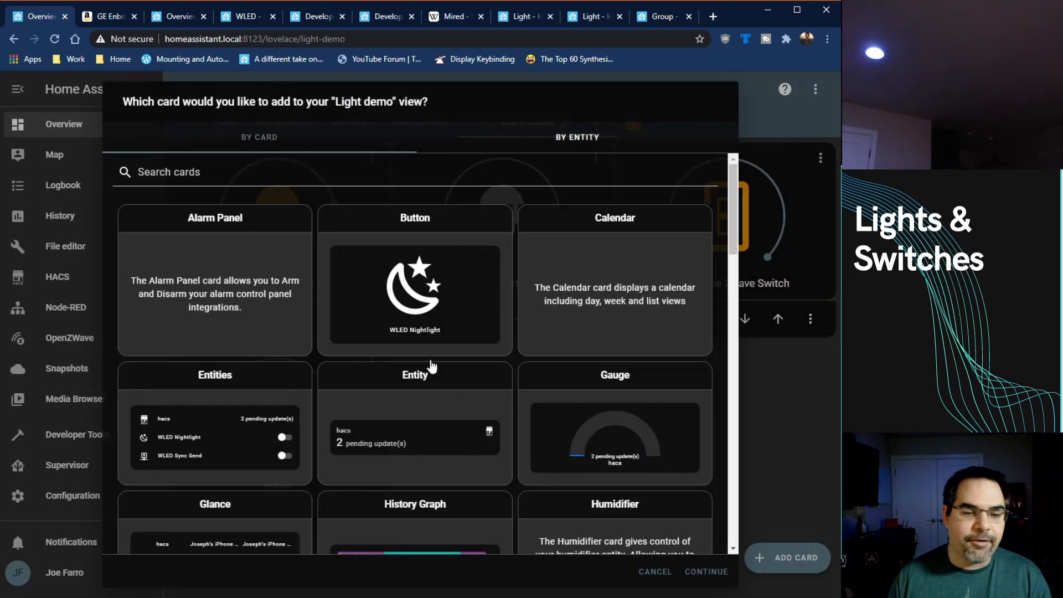
scroll(387, 360, "down", 3)
scroll(355, 333, "down", 8)
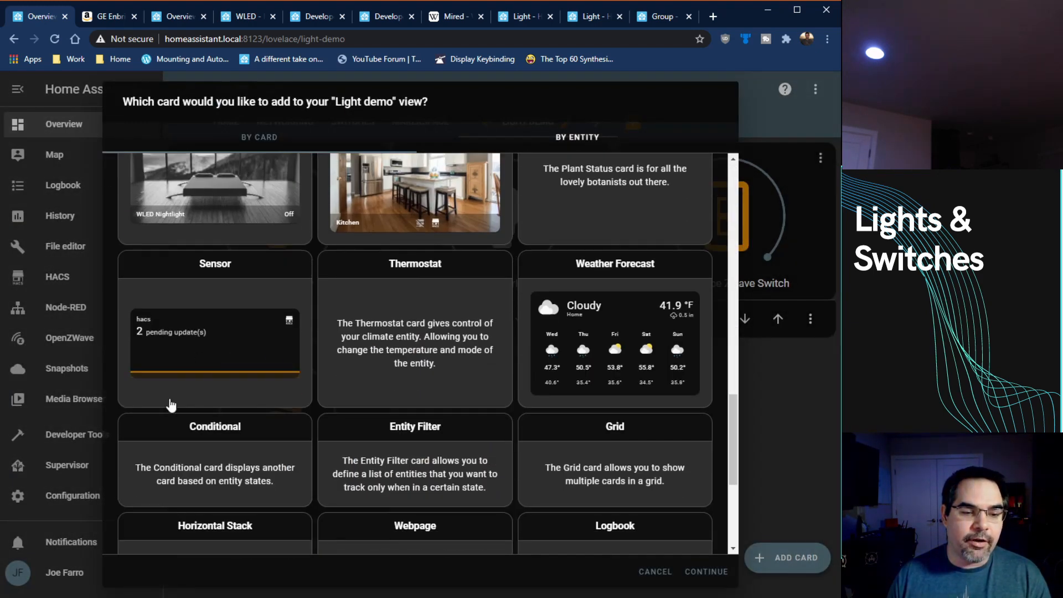
left_click(202, 342)
left_click(712, 387)
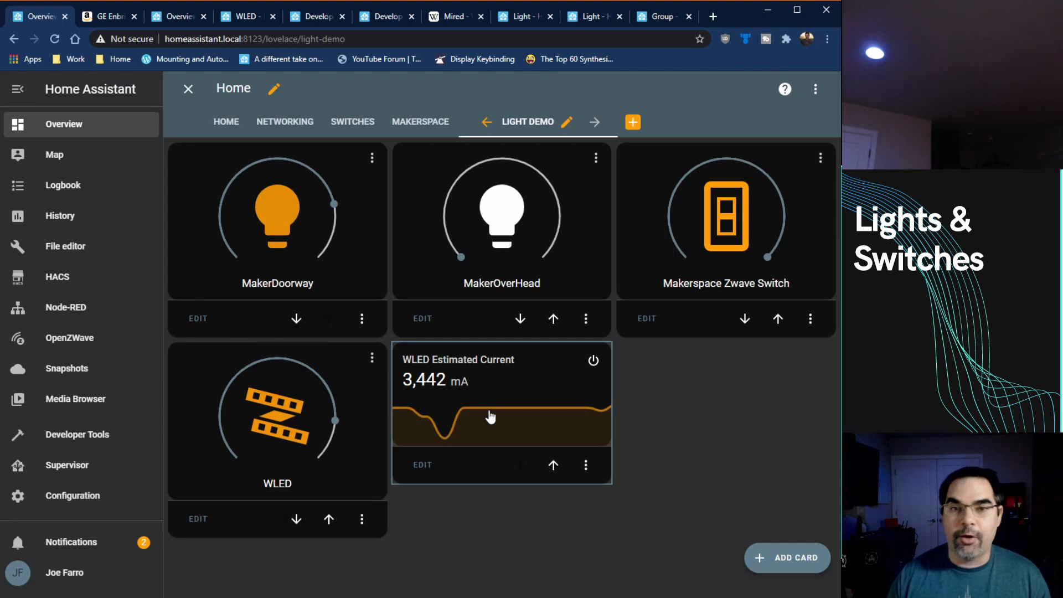
Step: Edit the WLED Estimated Current sensor card so that its graph covers 100 hours
left_click(421, 466)
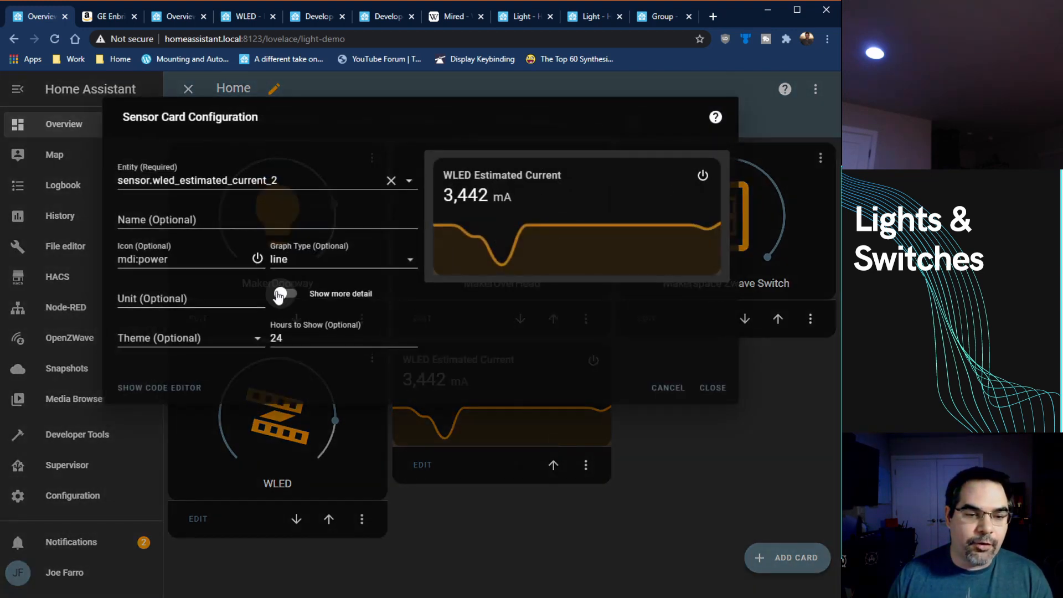
left_click_drag(306, 337, 236, 339)
type("100")
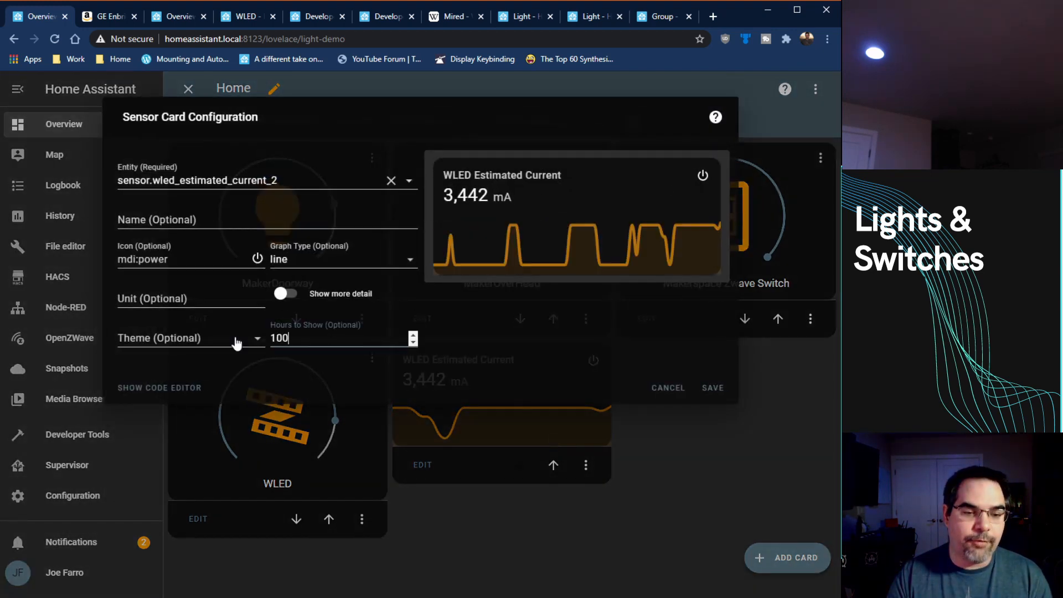
key("Return")
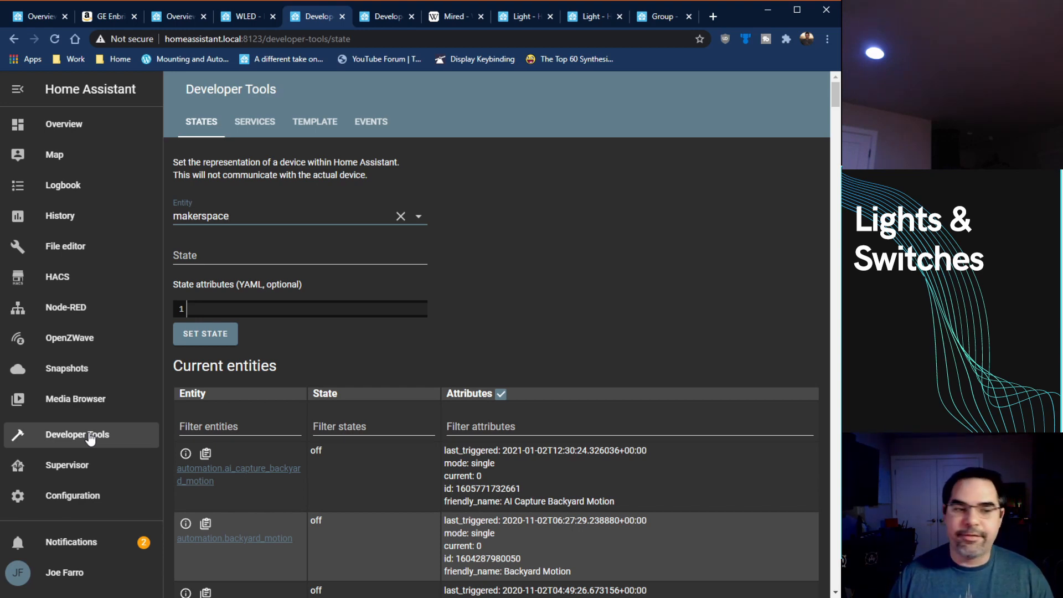
Step: Look up the MakerDoorway entity light.makerspace4 in the Developer Tools states and review its attributes, from mired limits and effect list to current effect
left_click_drag(286, 214, 99, 224)
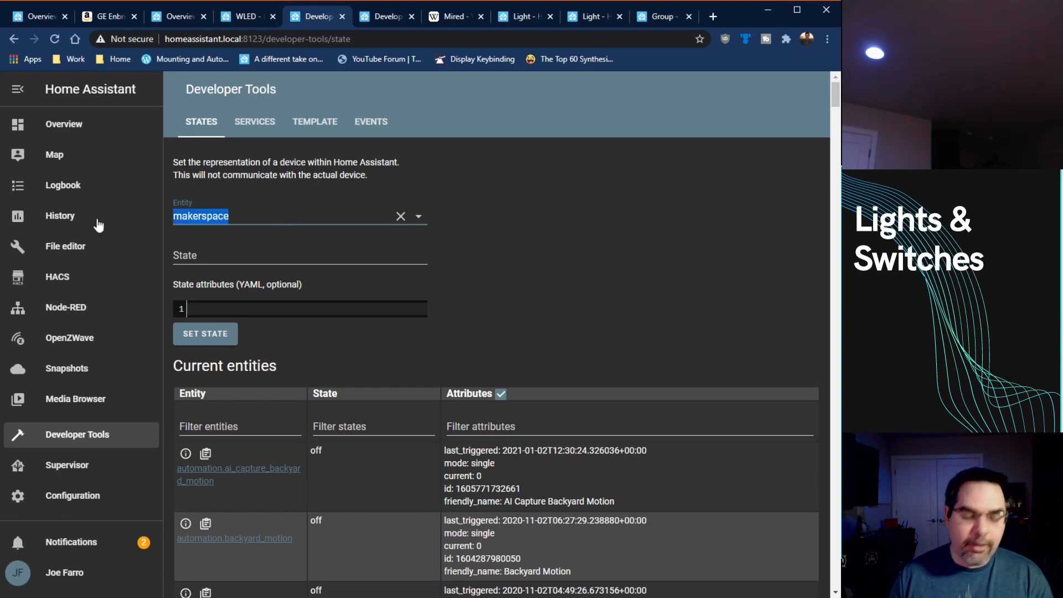
type("makerspace")
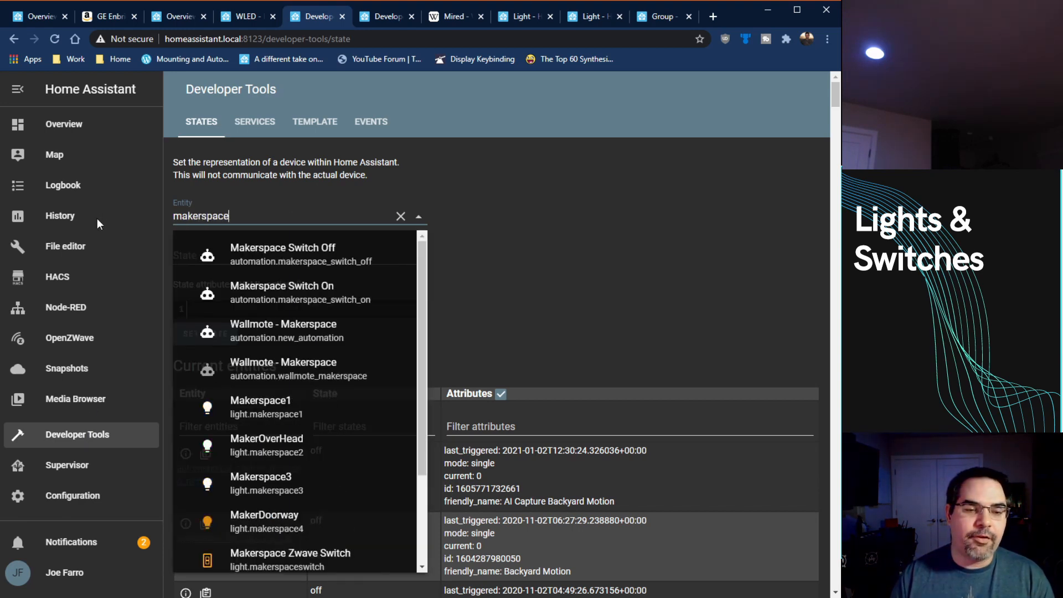
scroll(302, 409, "down", 1)
scroll(302, 410, "down", 1)
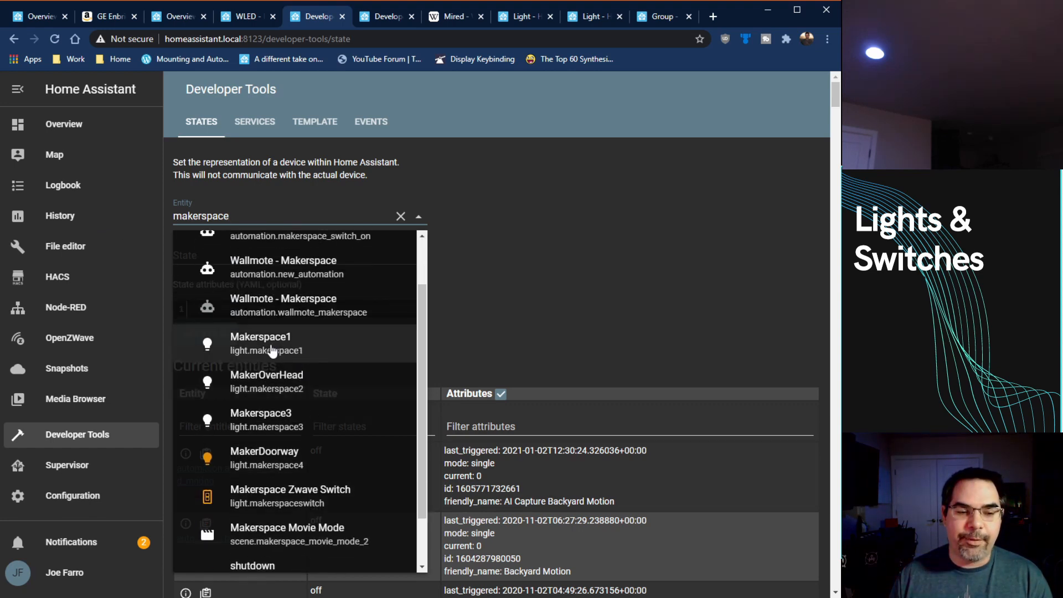
scroll(271, 350, "down", 1)
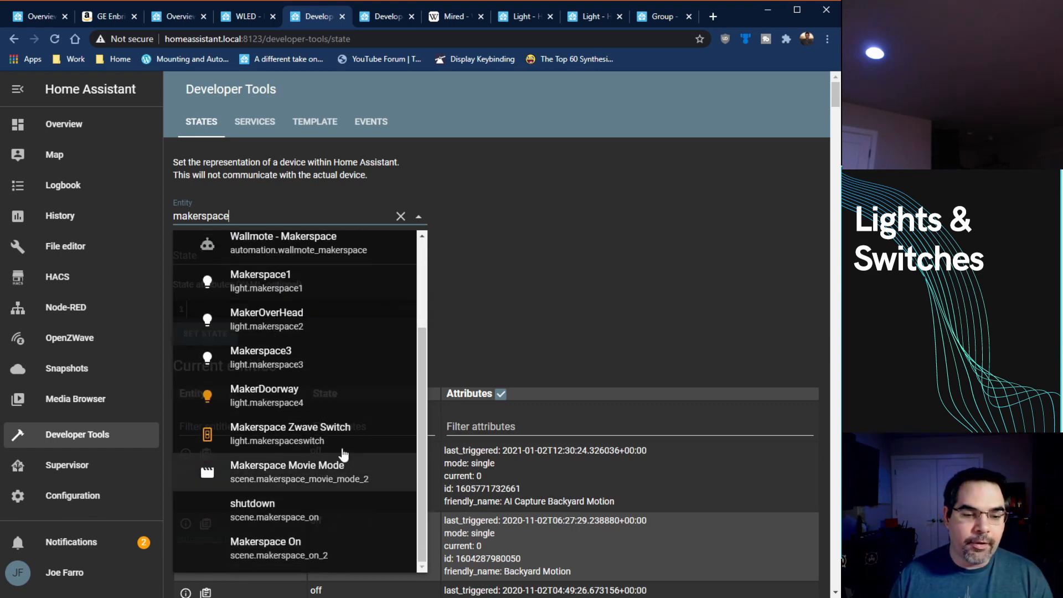
left_click(280, 397)
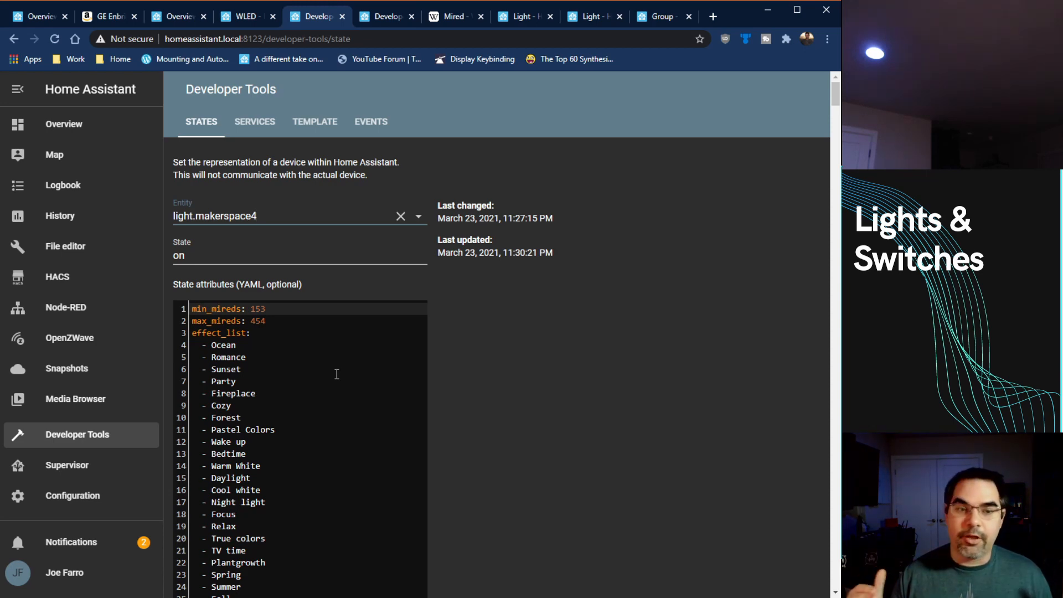
scroll(316, 357, "down", 2)
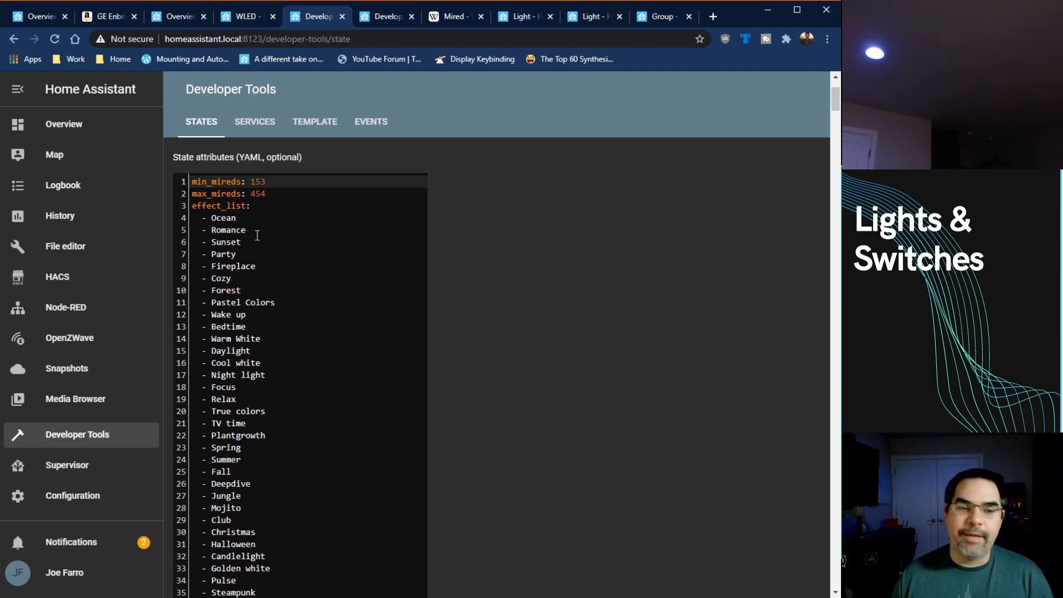
scroll(297, 358, "down", 5)
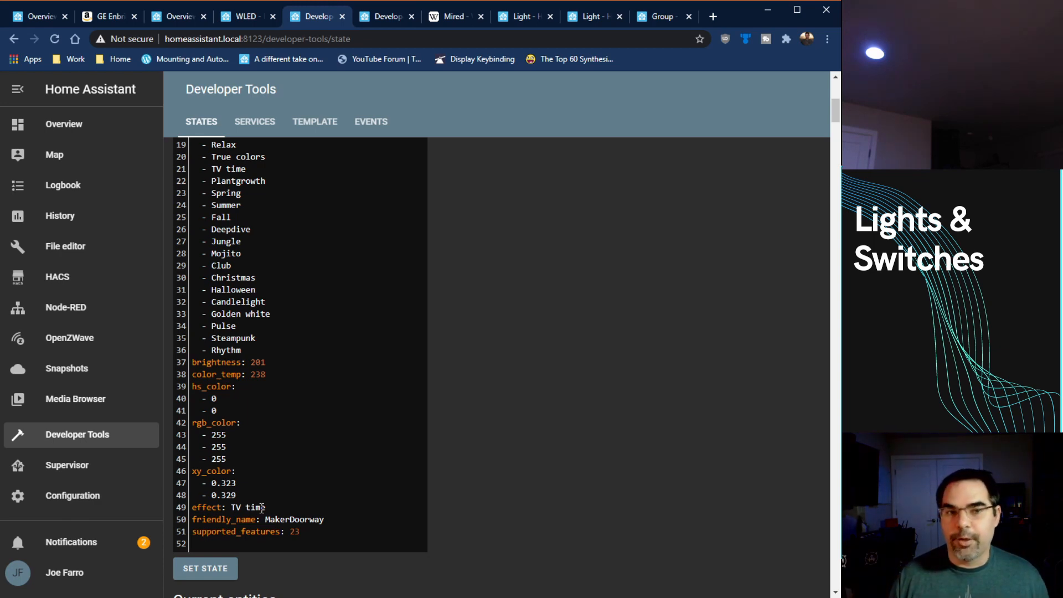
Step: Load the state of light.wled_2 and review its effect list, color values, current effect and other attributes
scroll(428, 347, "up", 7)
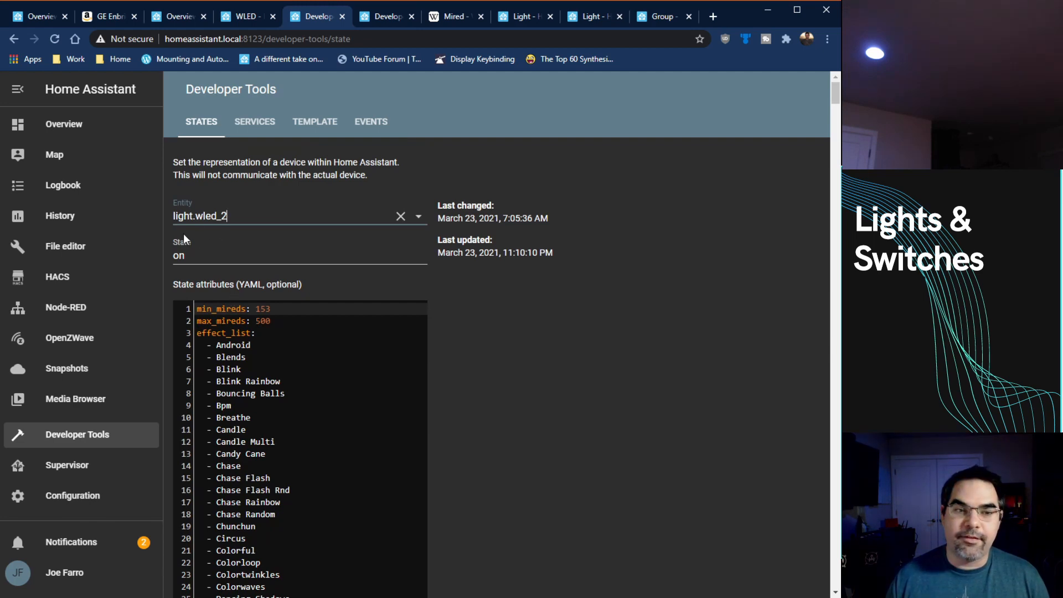
scroll(332, 299, "down", 2)
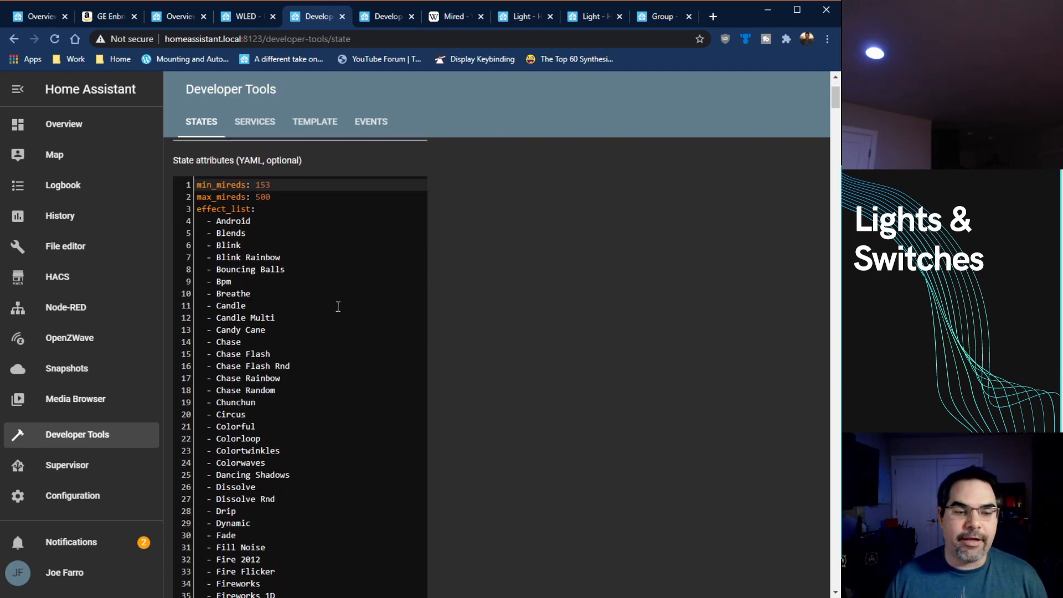
scroll(346, 277, "down", 10)
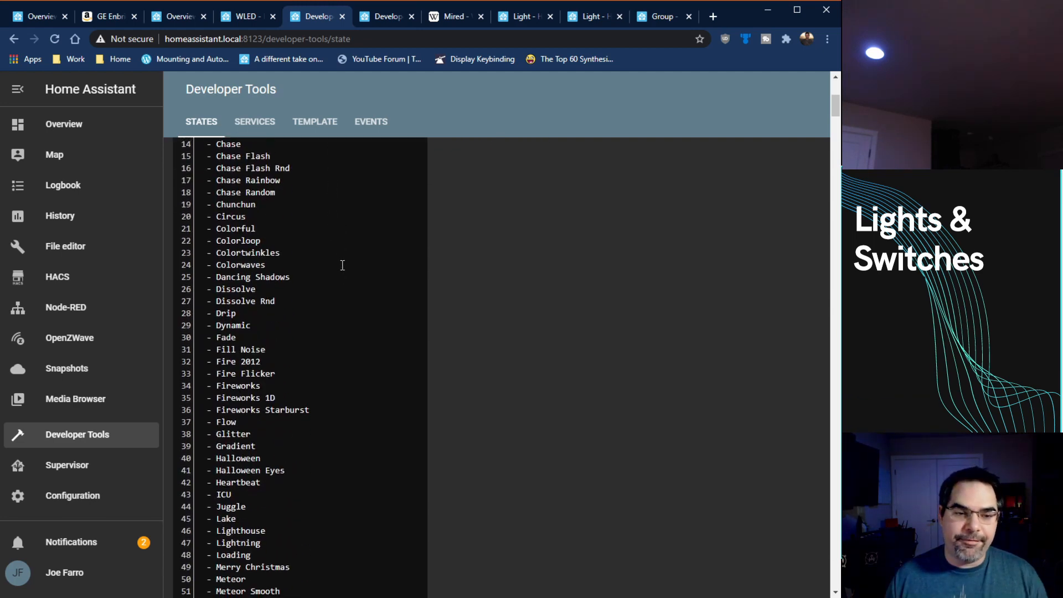
scroll(342, 265, "down", 2)
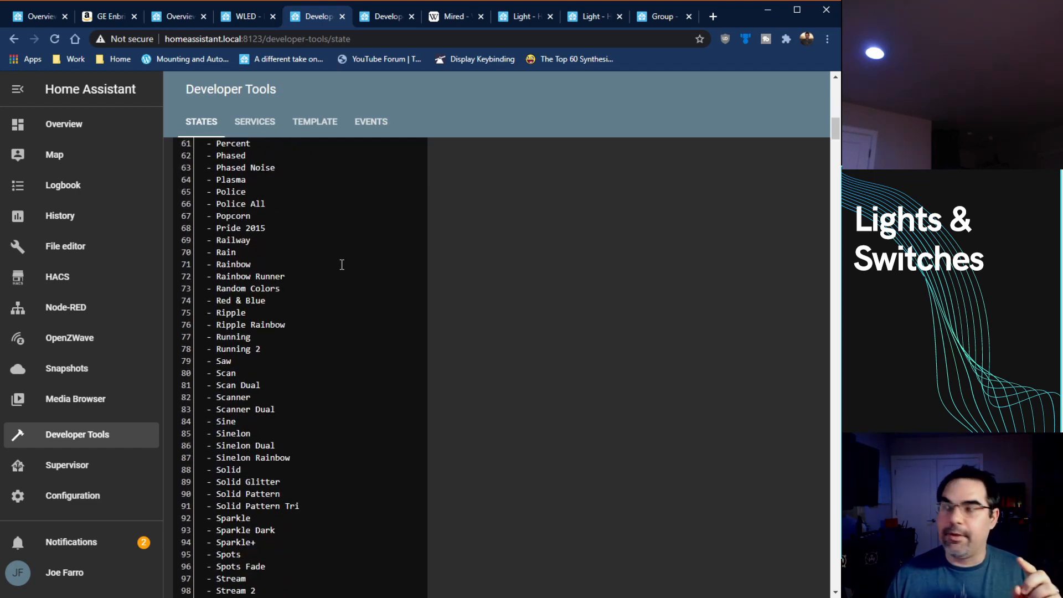
scroll(342, 265, "down", 8)
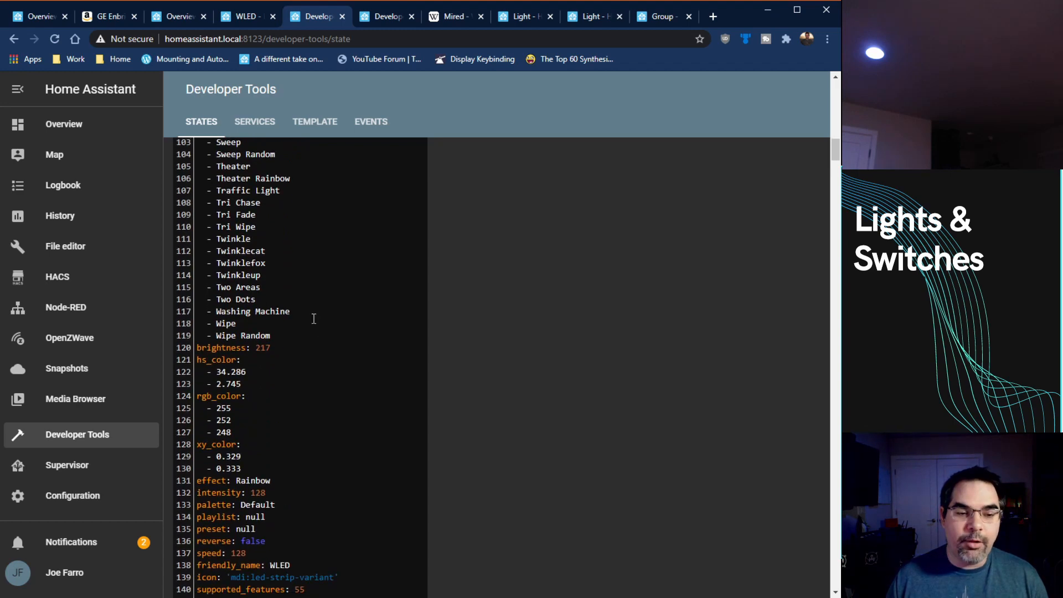
Step: Finish reviewing the light.wled_2 attributes and load the state of sensor.wled_estimated_current_2
scroll(316, 352, "down", 3)
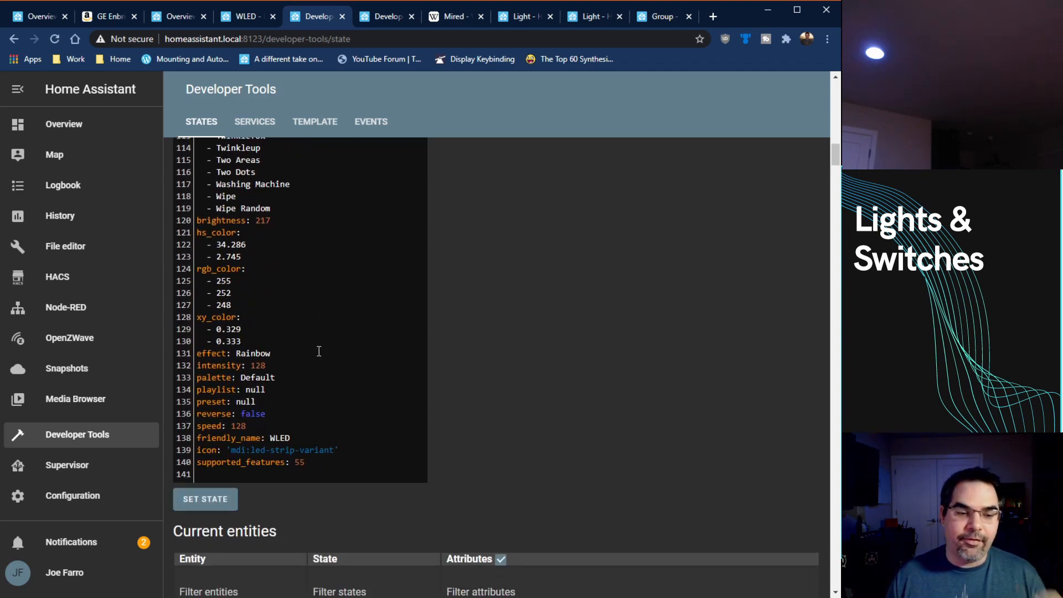
scroll(317, 349, "up", 15)
scroll(316, 347, "up", 3)
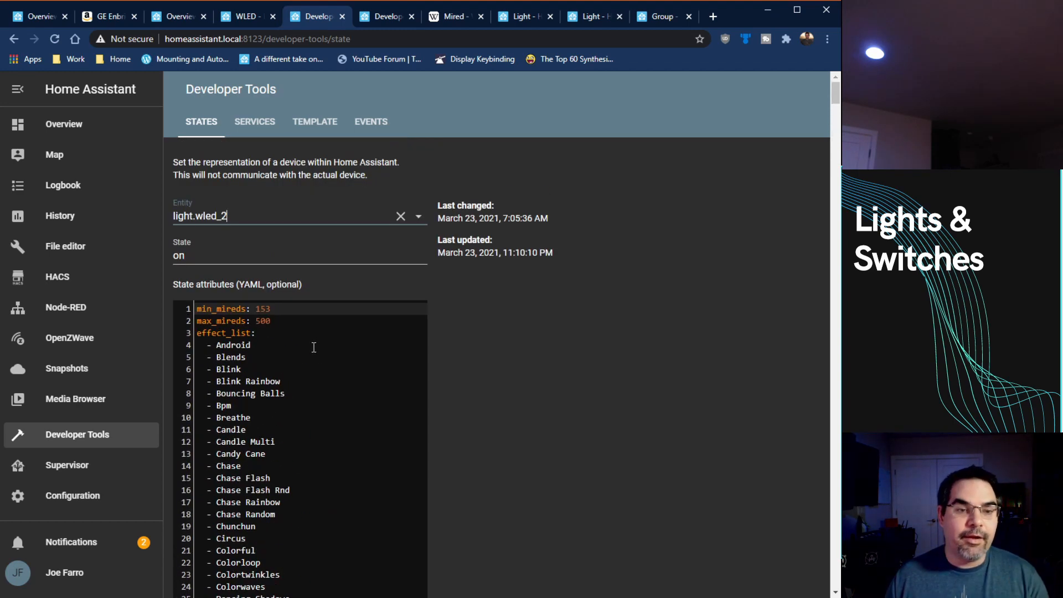
left_click_drag(269, 210, 142, 223)
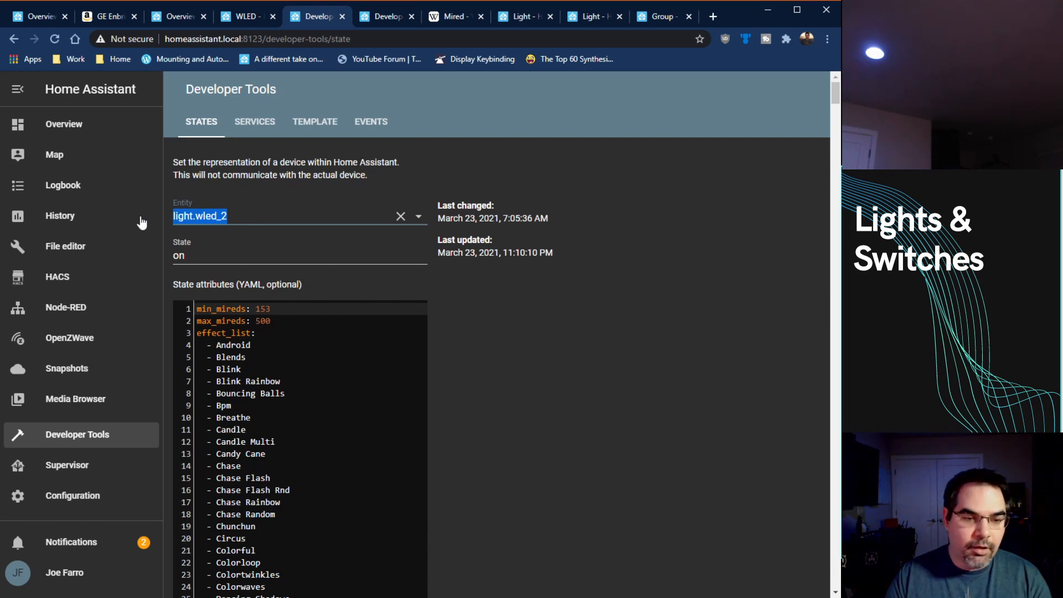
type("wled")
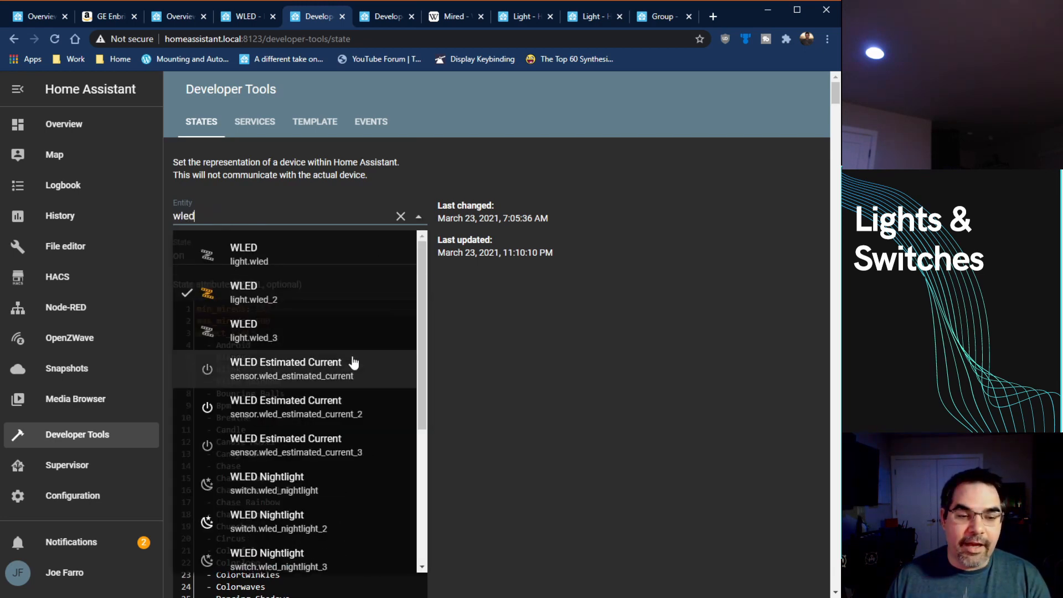
left_click(360, 410)
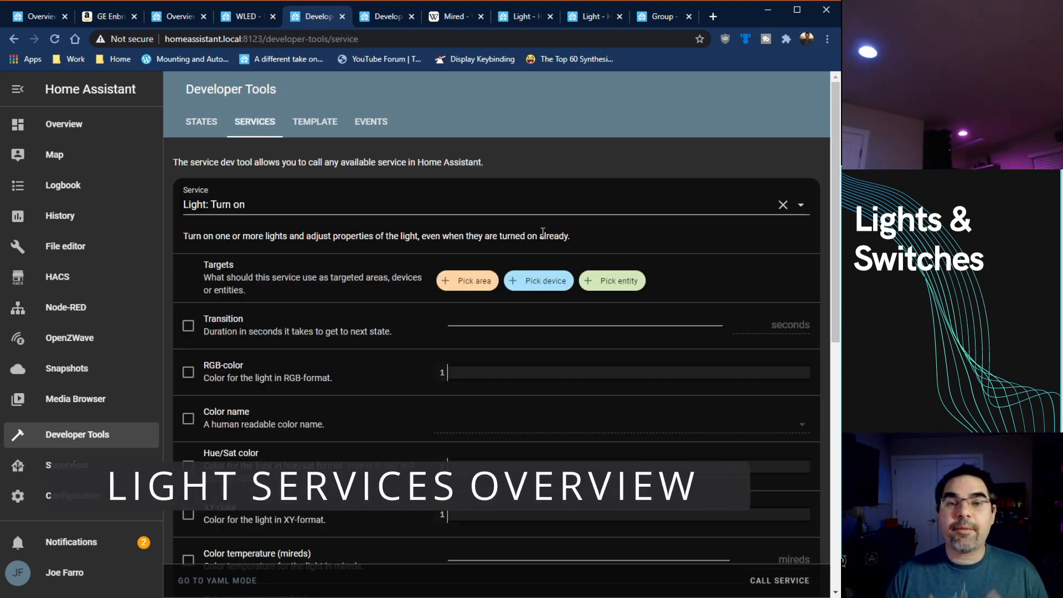
Step: Search the available services for "light" and choose Light: Turn on
left_click(581, 201)
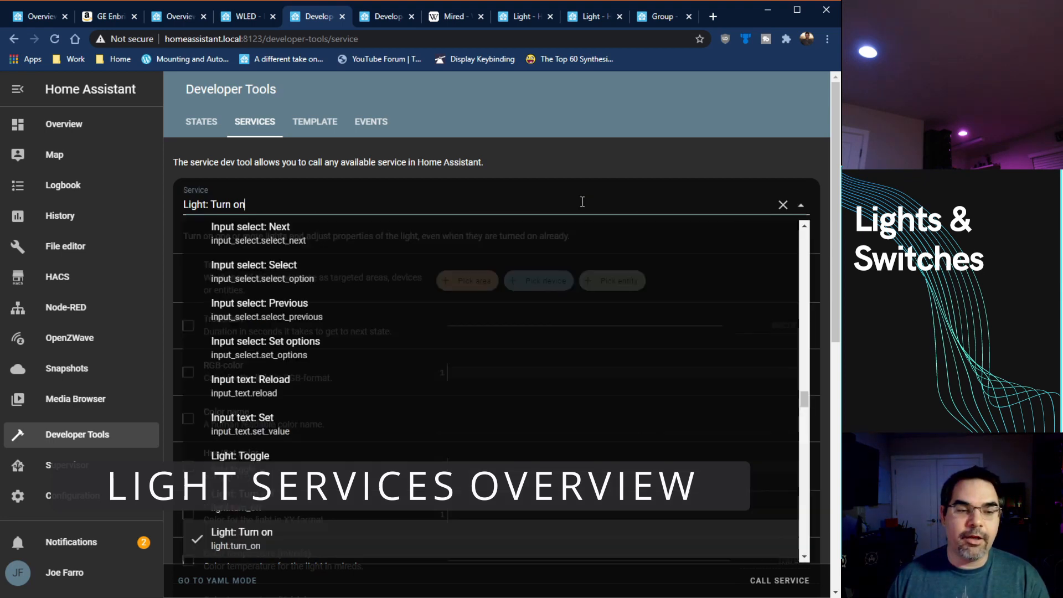
left_click_drag(582, 201, 176, 205)
type("light")
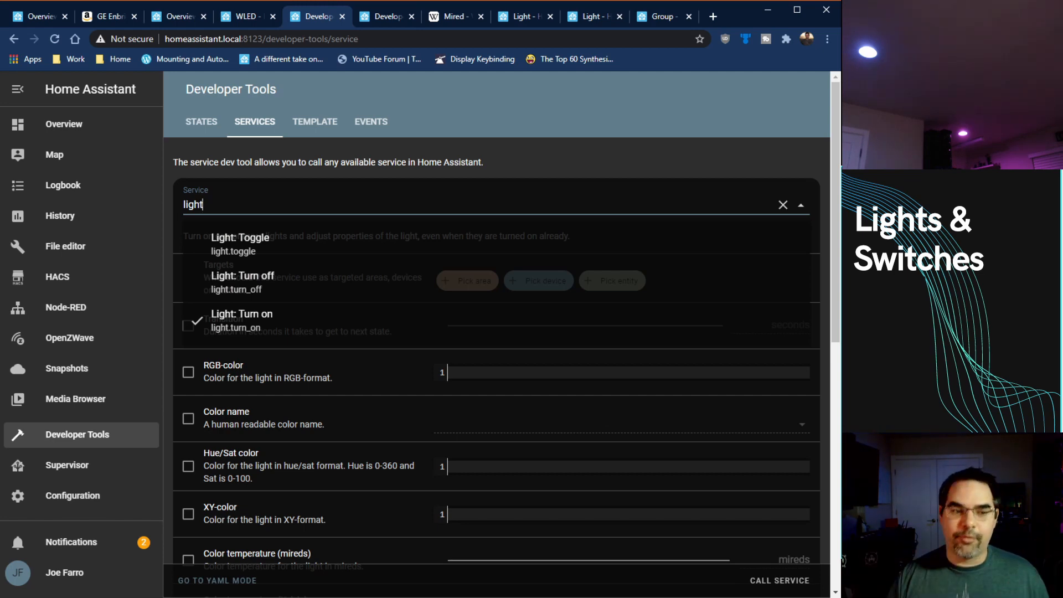
left_click(242, 320)
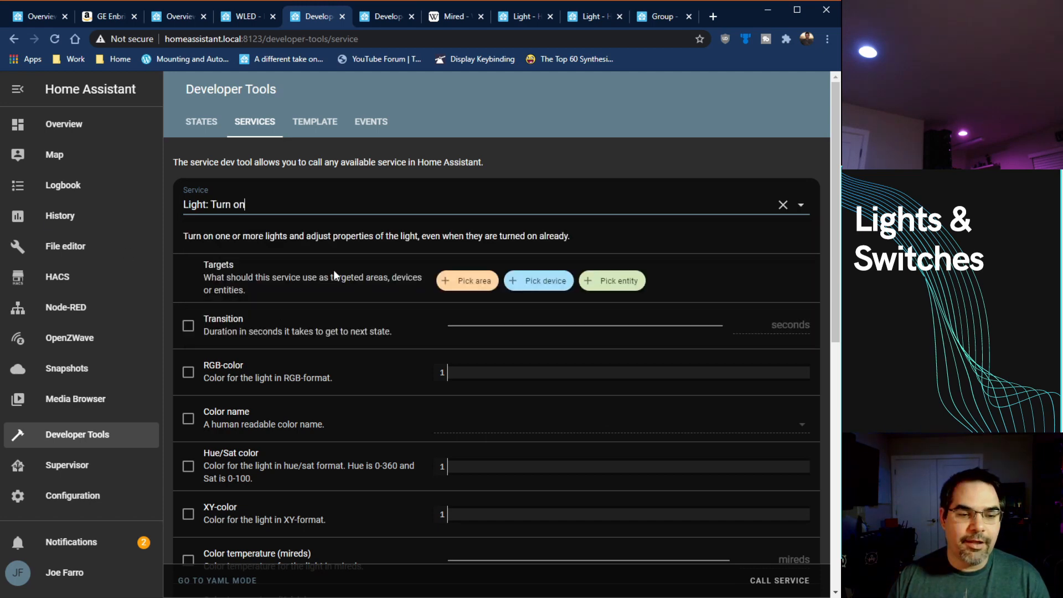
Step: Search the target entities for "door" and add MakerDoorway as the target of the Light: Turn on service
scroll(401, 250, "down", 1)
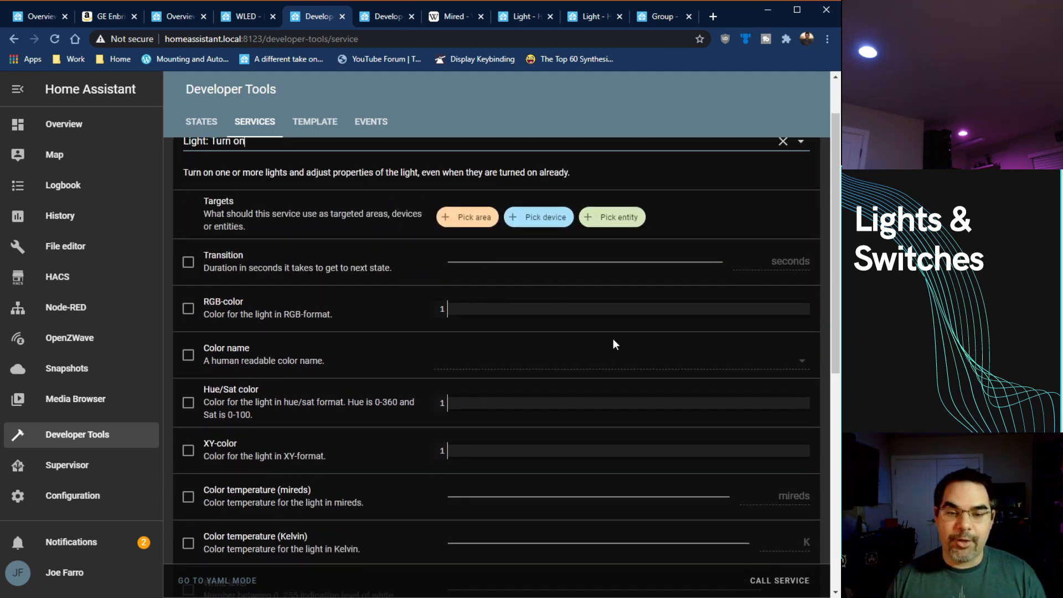
left_click(623, 217)
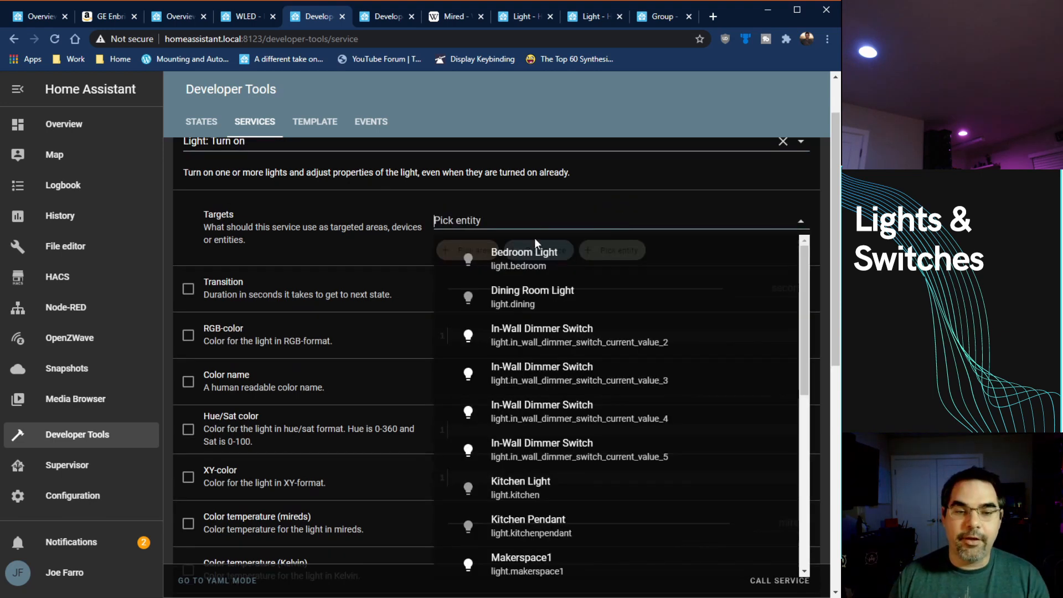
type("over")
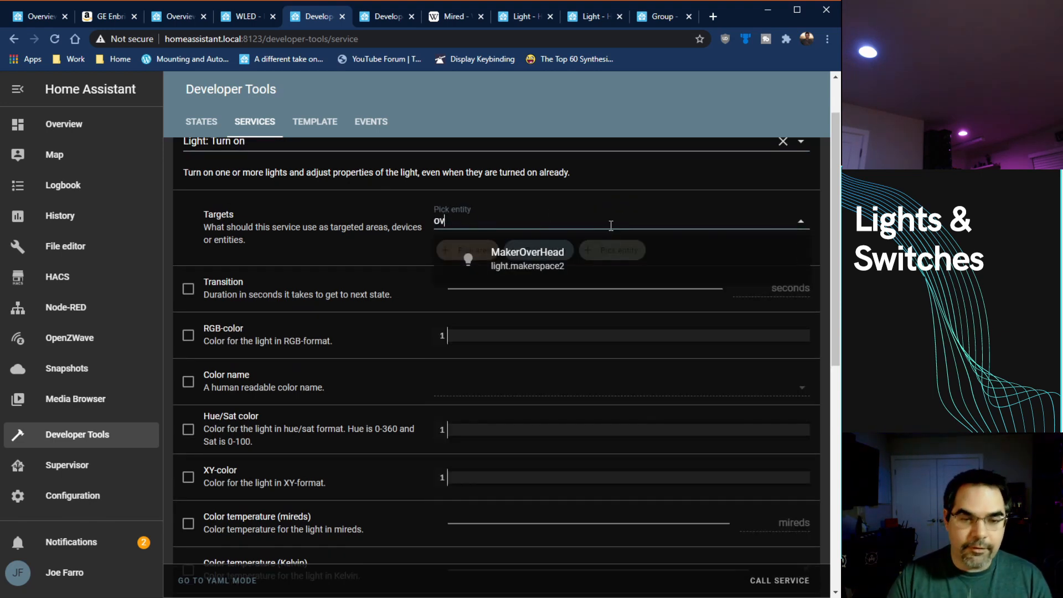
key("BackSpace")
key("BackSpace")
key("BackSpace")
key("BackSpace")
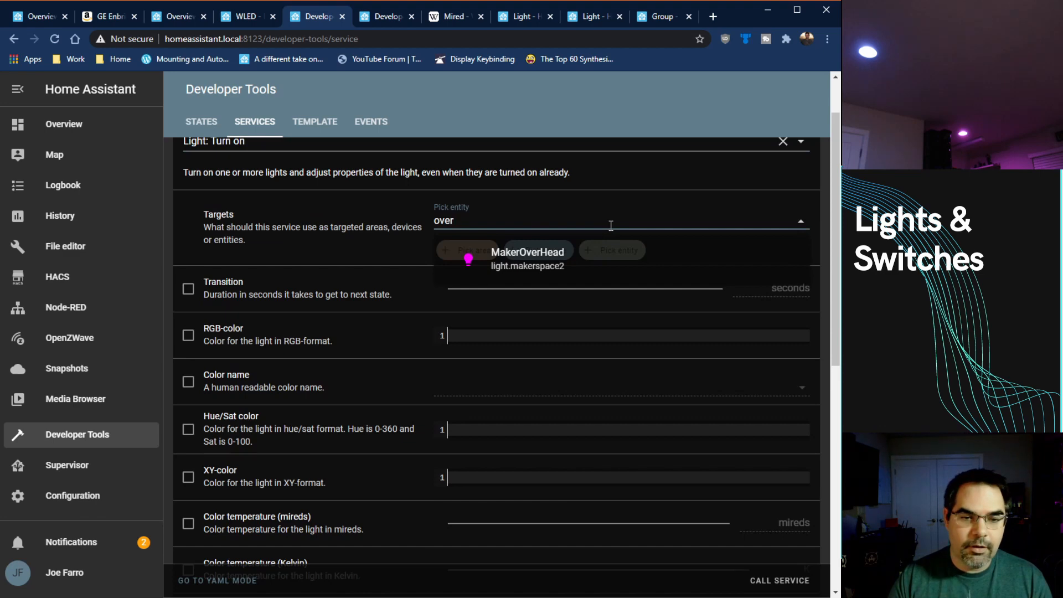
type("doo")
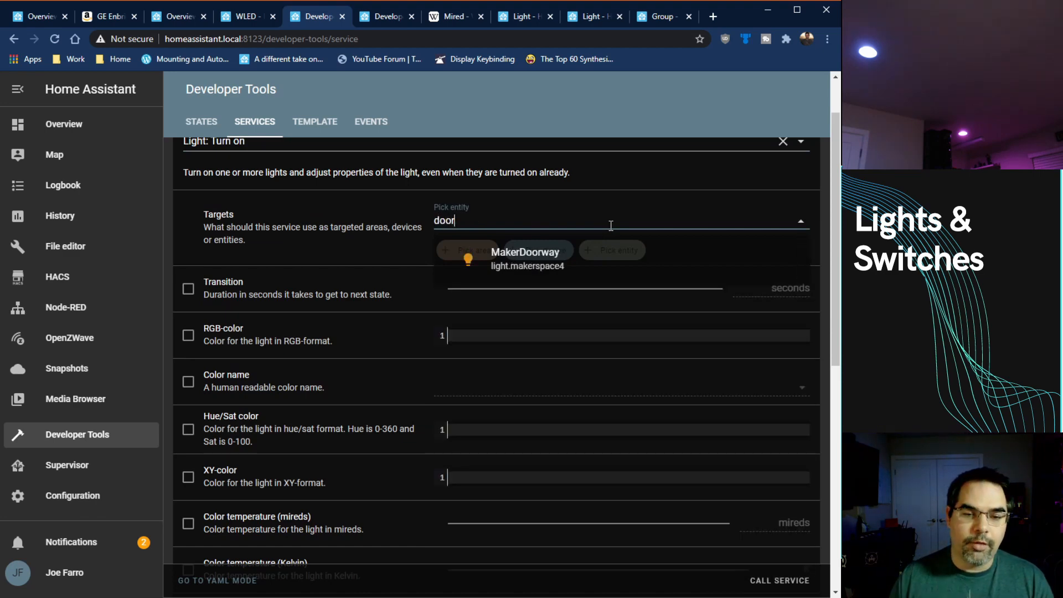
left_click(585, 271)
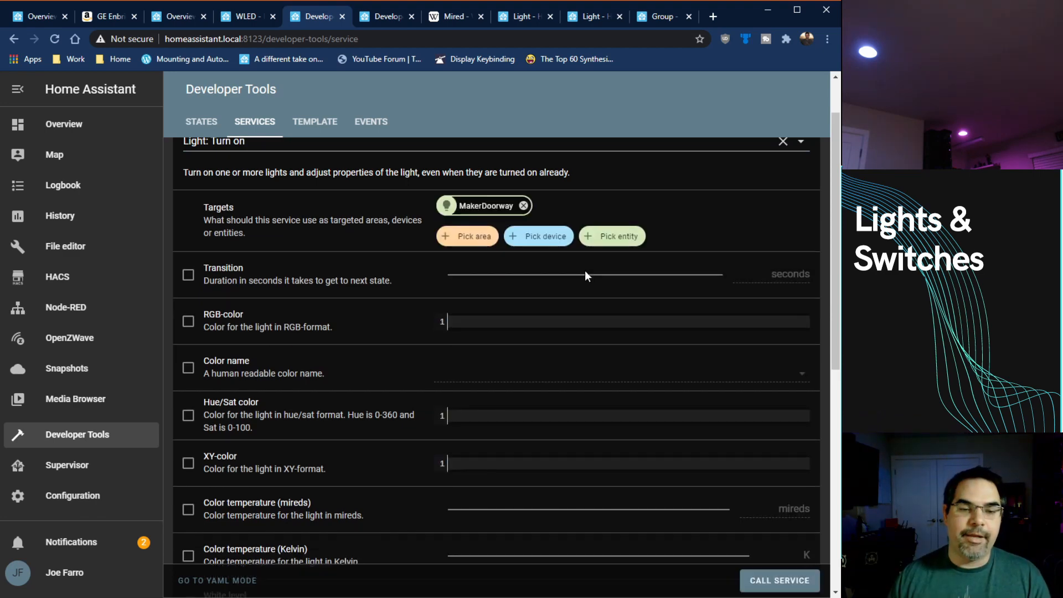
Step: Enable the RGB-color option with the value [0,0,255] and call the service on MakerDoorway
scroll(457, 280, "down", 1)
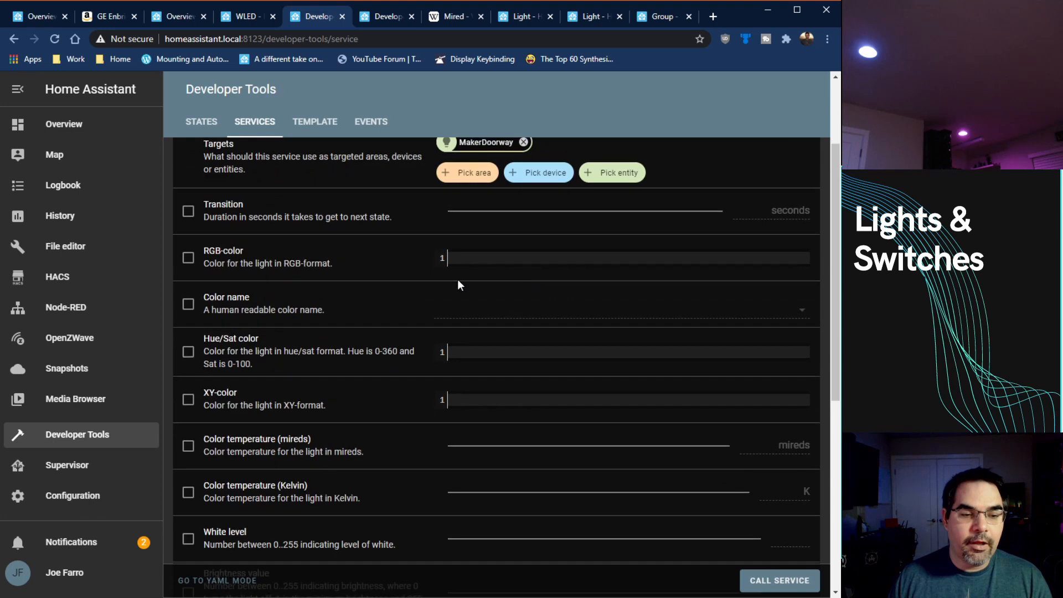
left_click(188, 259)
left_click(499, 256)
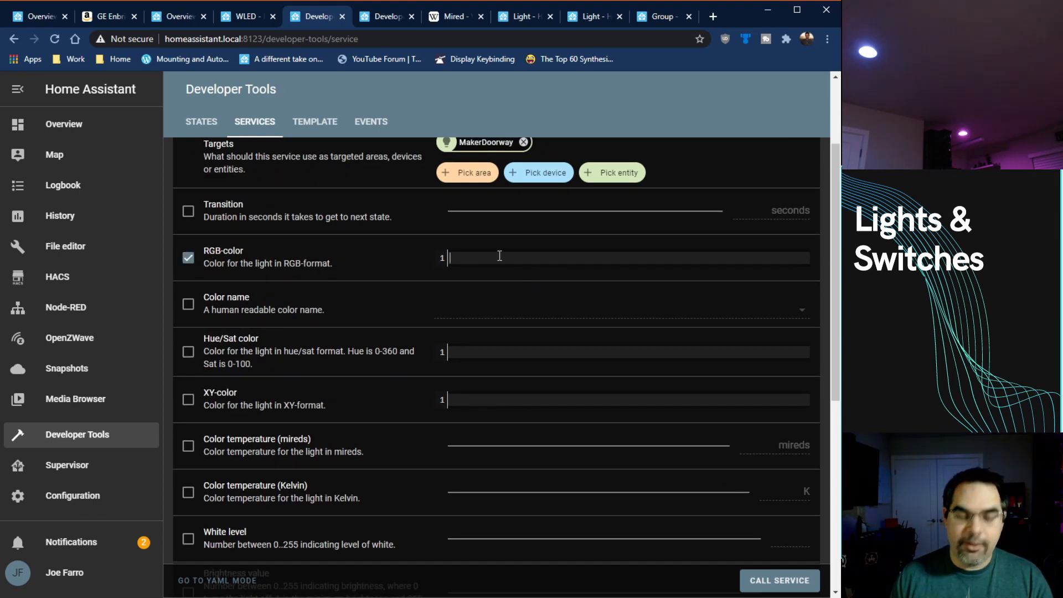
type("[")
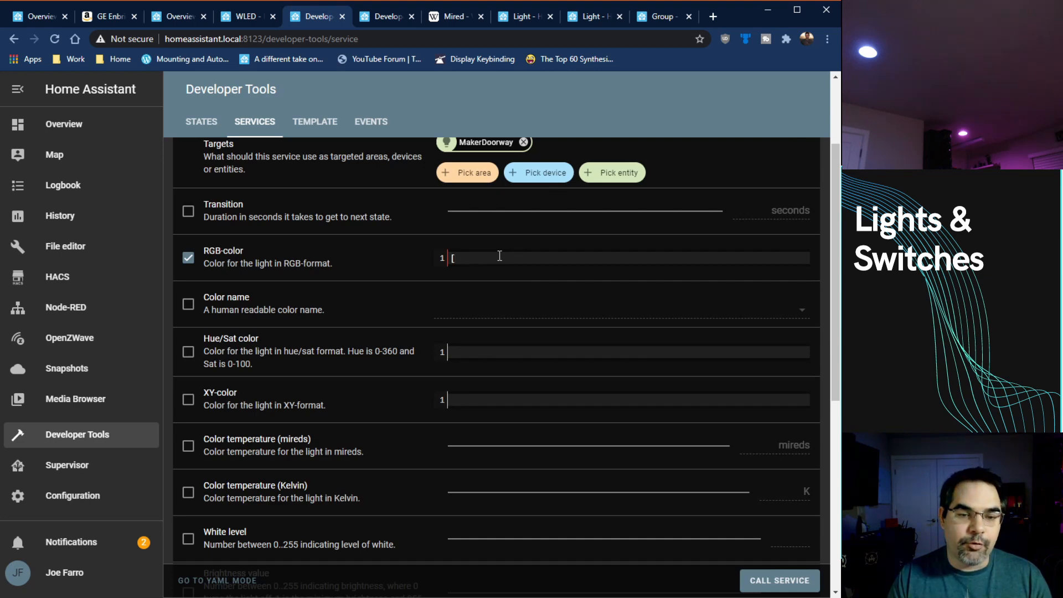
type("0,0,")
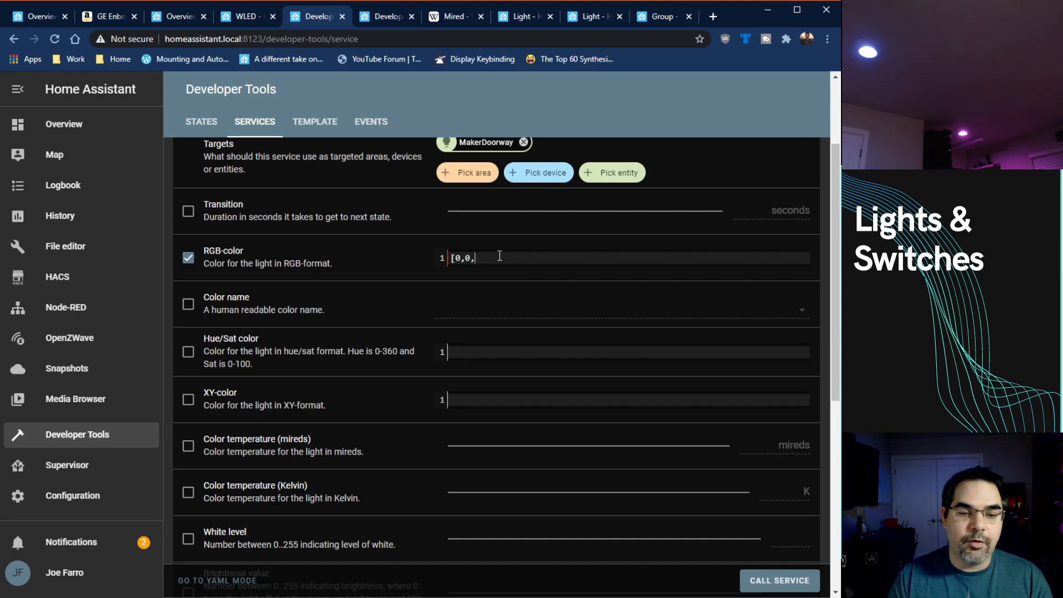
type("255]")
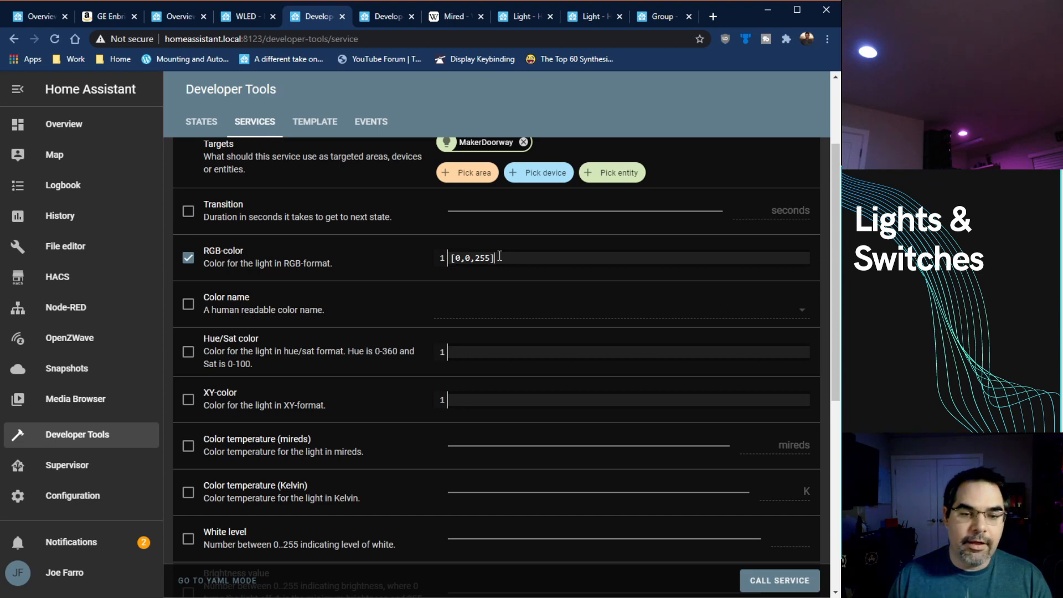
scroll(773, 303, "down", 6)
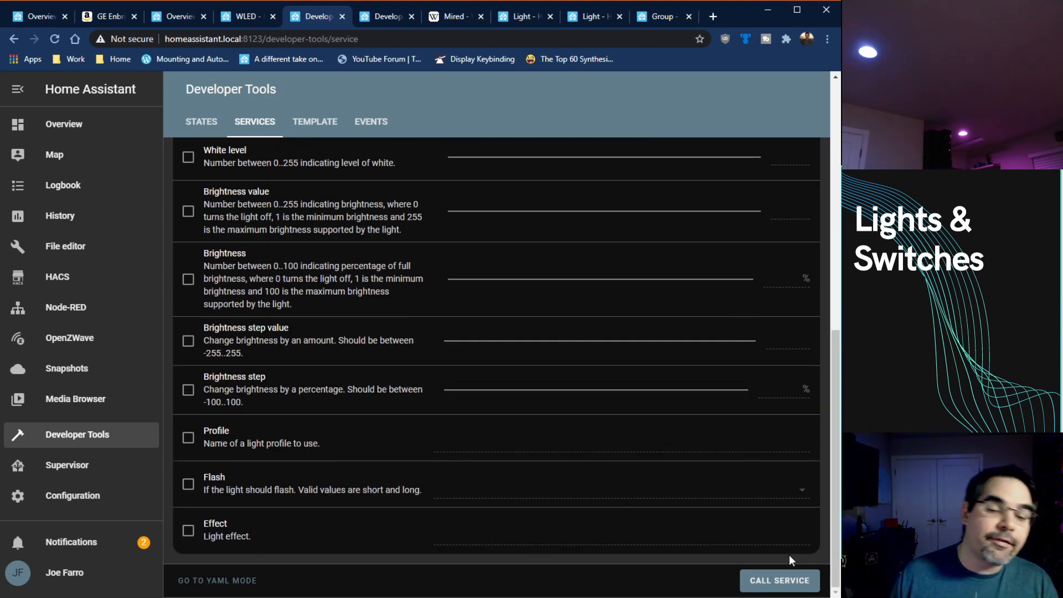
left_click(781, 579)
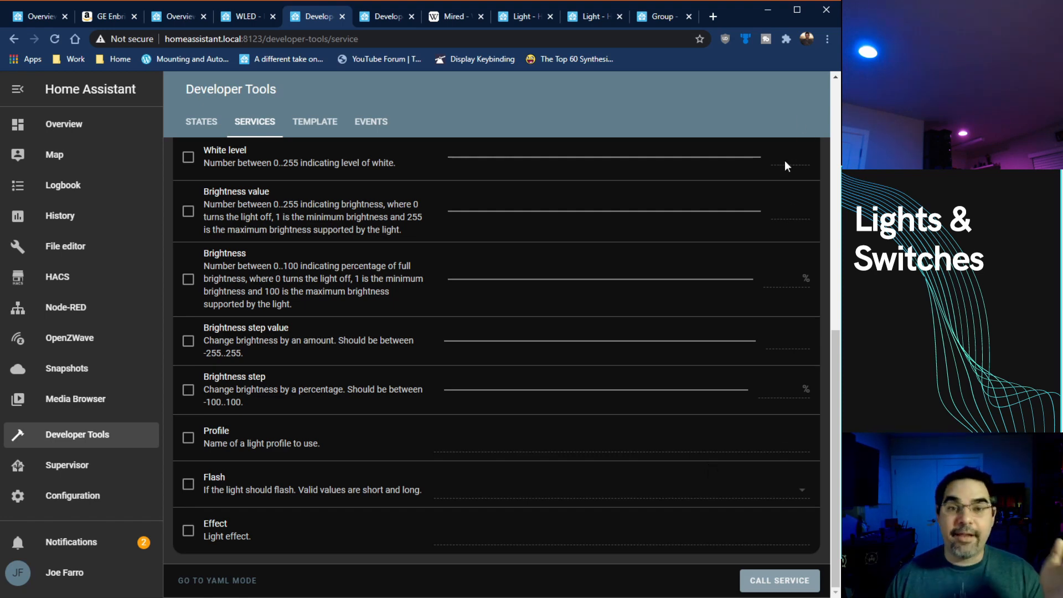
Step: Clear and disable the RGB-color option, enable Color name with green instead, and call the service
scroll(557, 270, "up", 5)
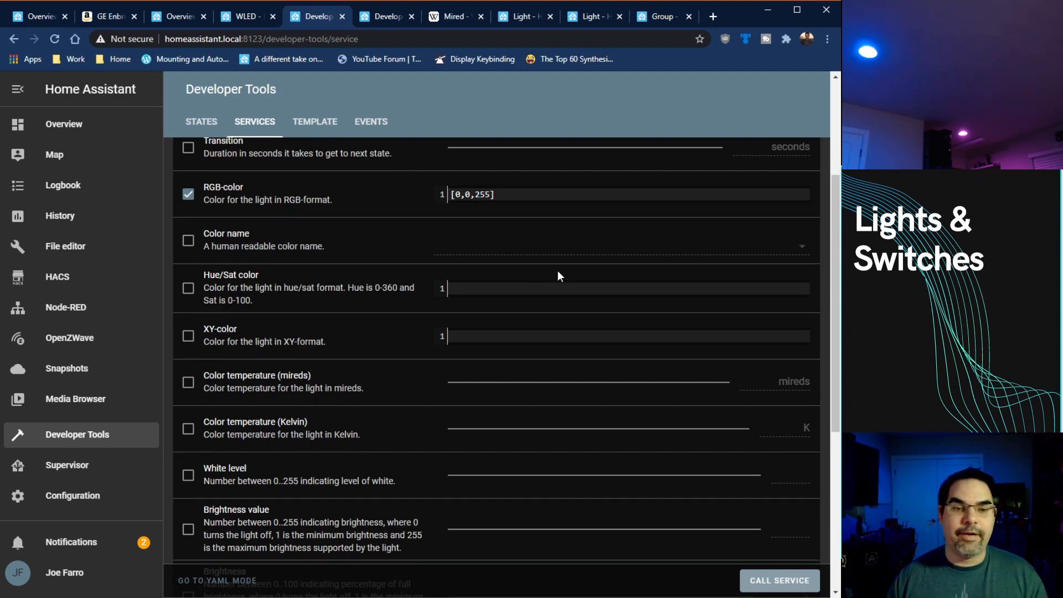
left_click(579, 193)
key("ctrl+a")
key("BackSpace")
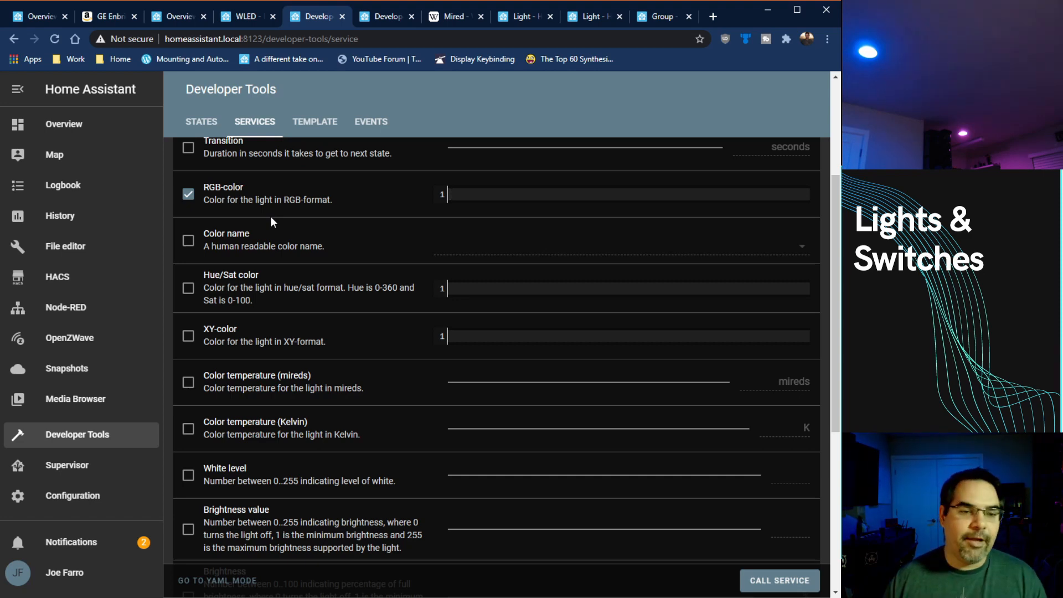
left_click(199, 198)
left_click(188, 240)
left_click(587, 248)
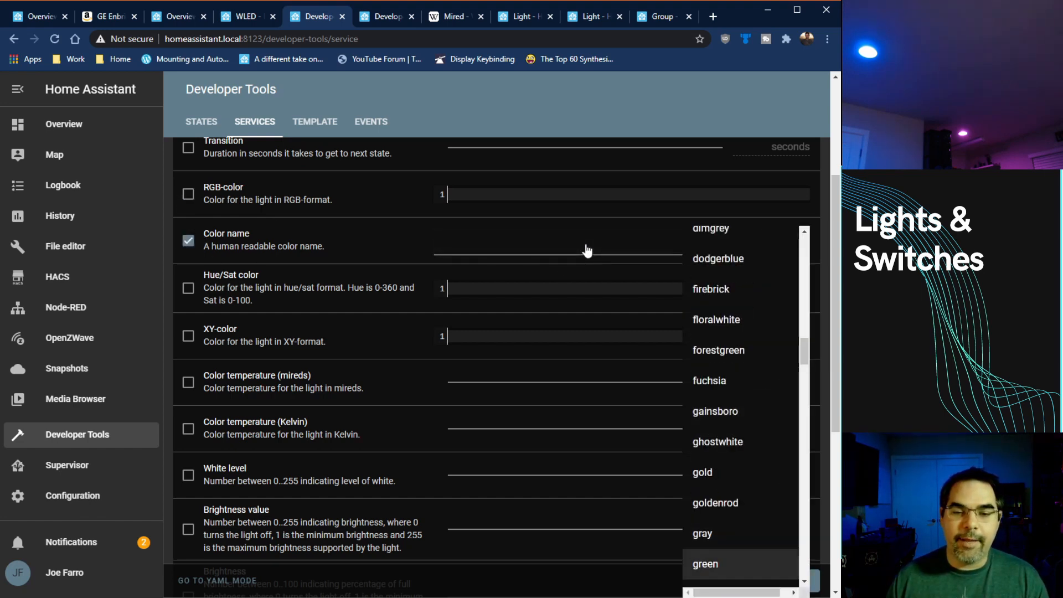
left_click(730, 565)
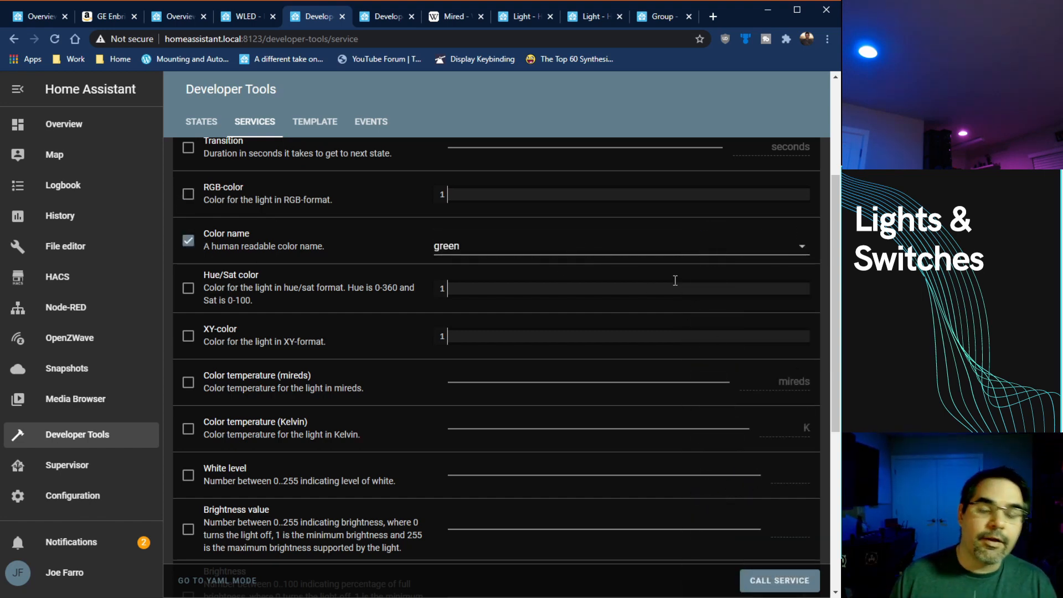
left_click(801, 583)
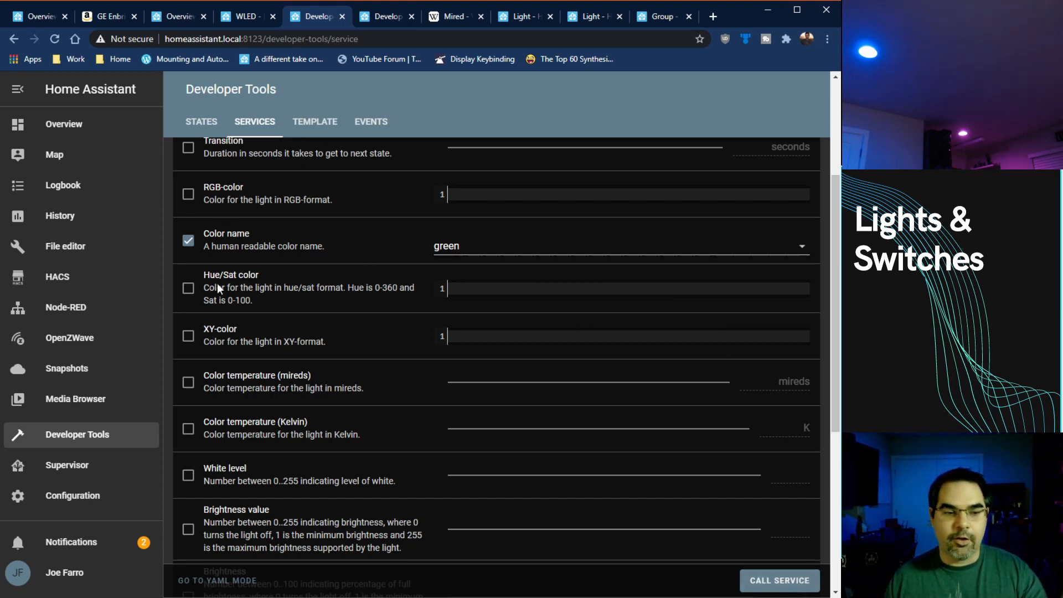
left_click(756, 588)
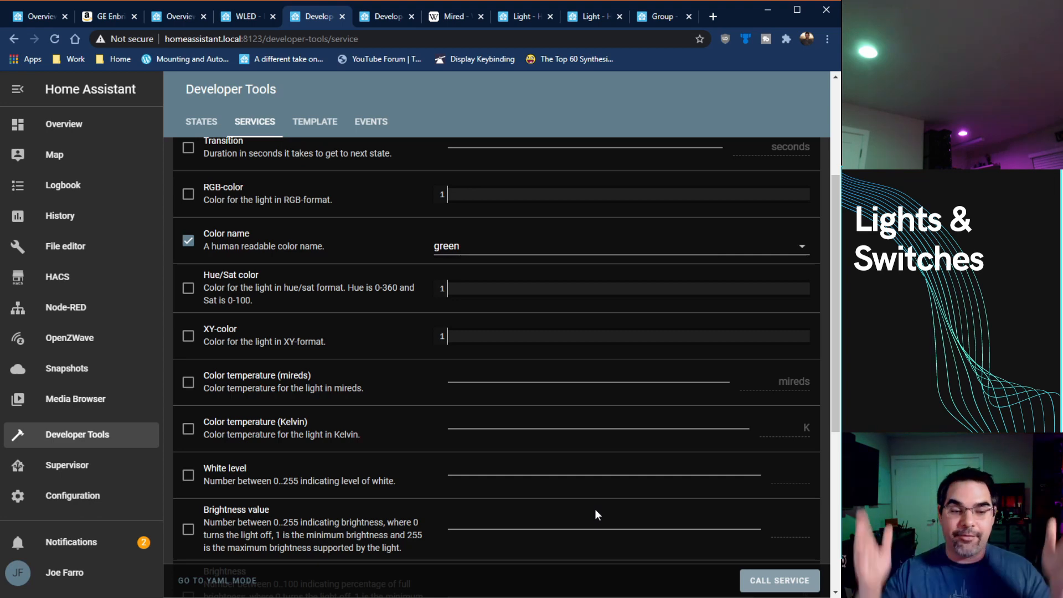
scroll(576, 238, "down", 5)
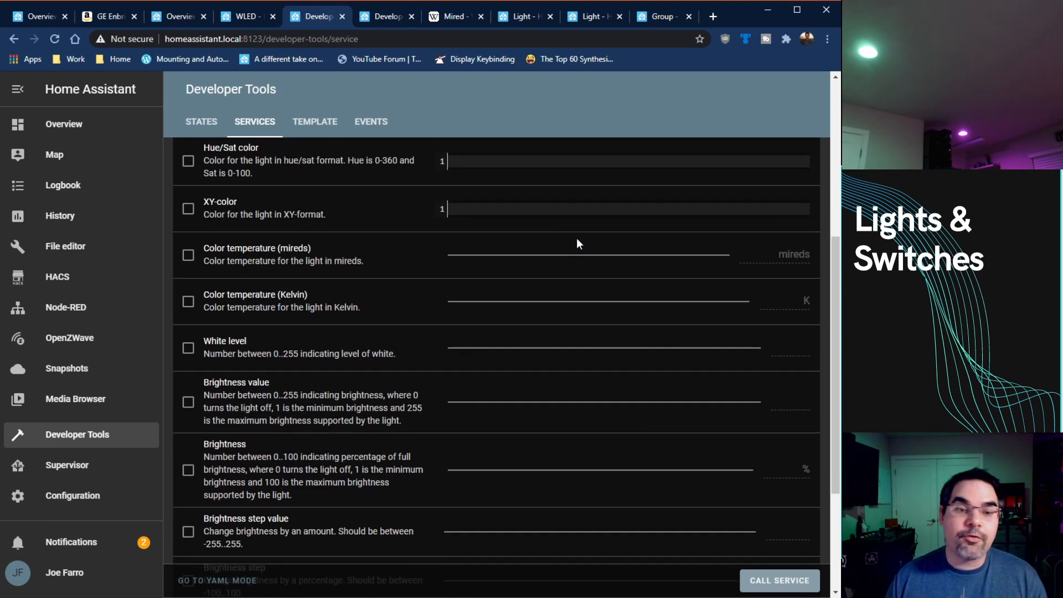
scroll(576, 237, "down", 1)
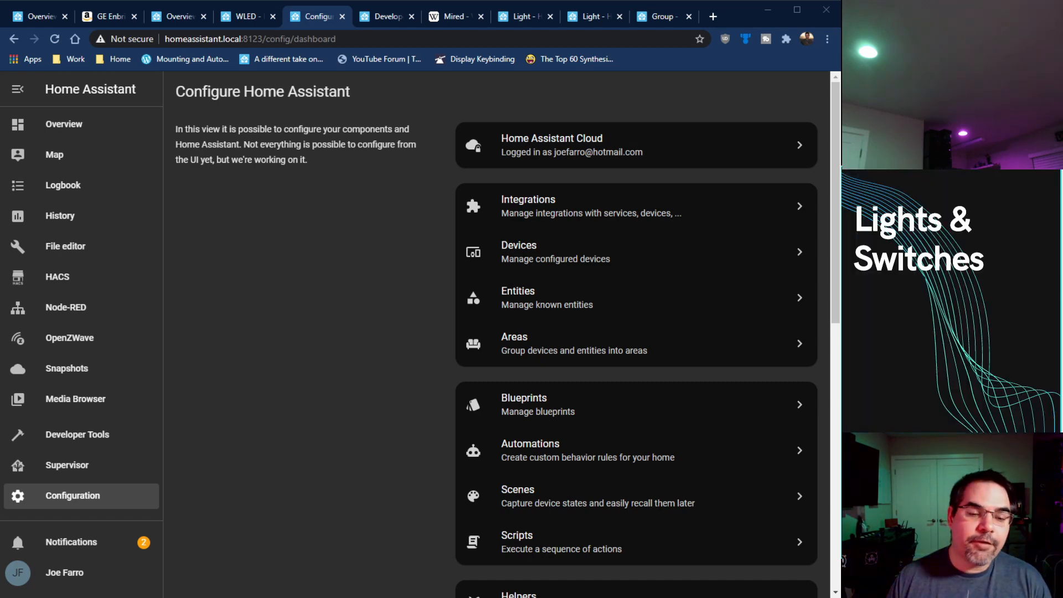
Step: Create a new scene in the Home Assistant scene configuration and name it Movie
left_click(543, 497)
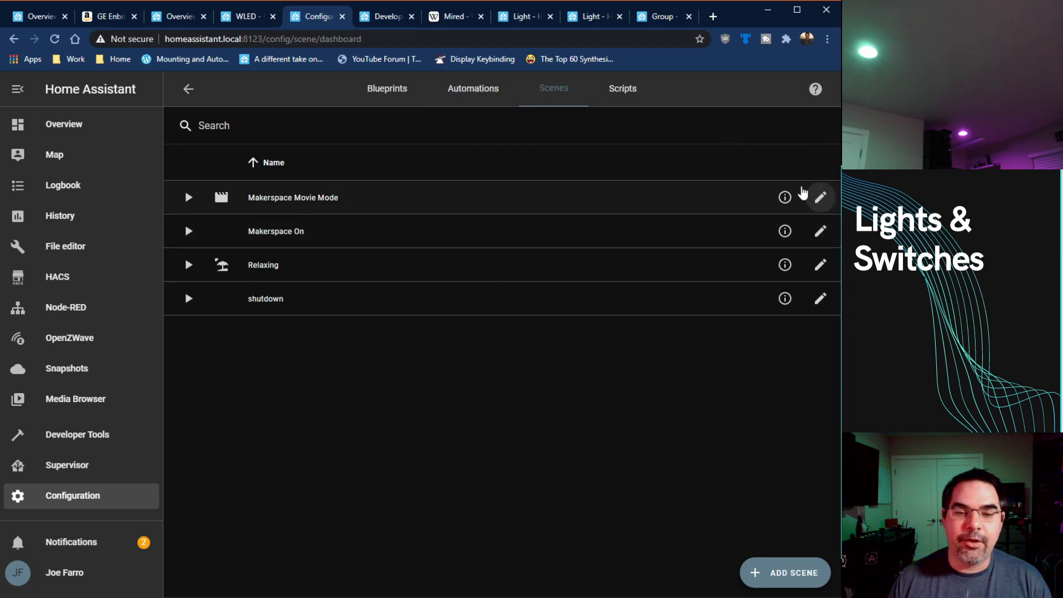
left_click(820, 196)
left_click_drag(341, 231, 188, 230)
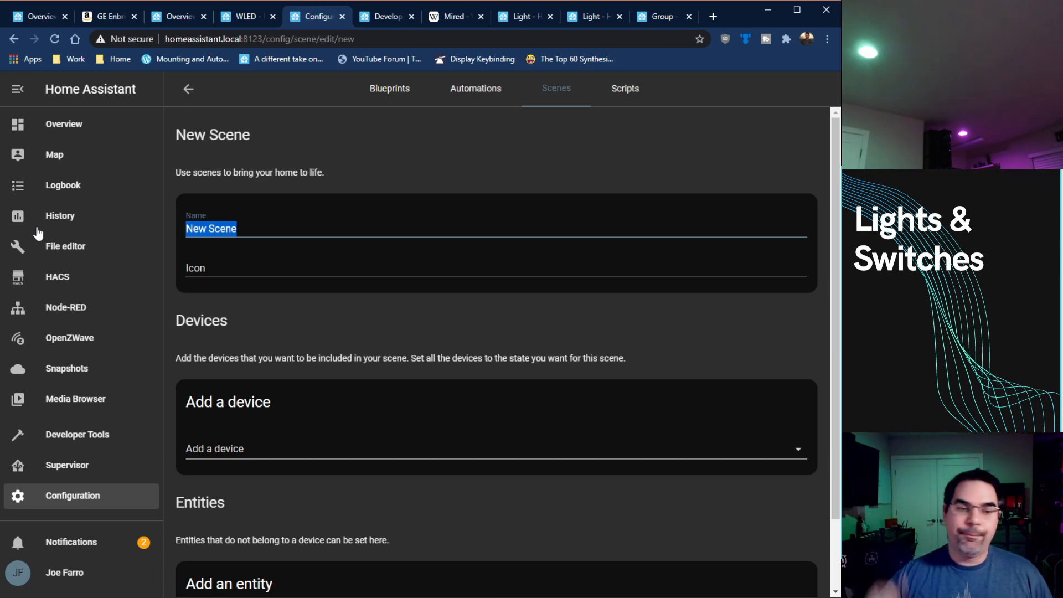
type("Movie")
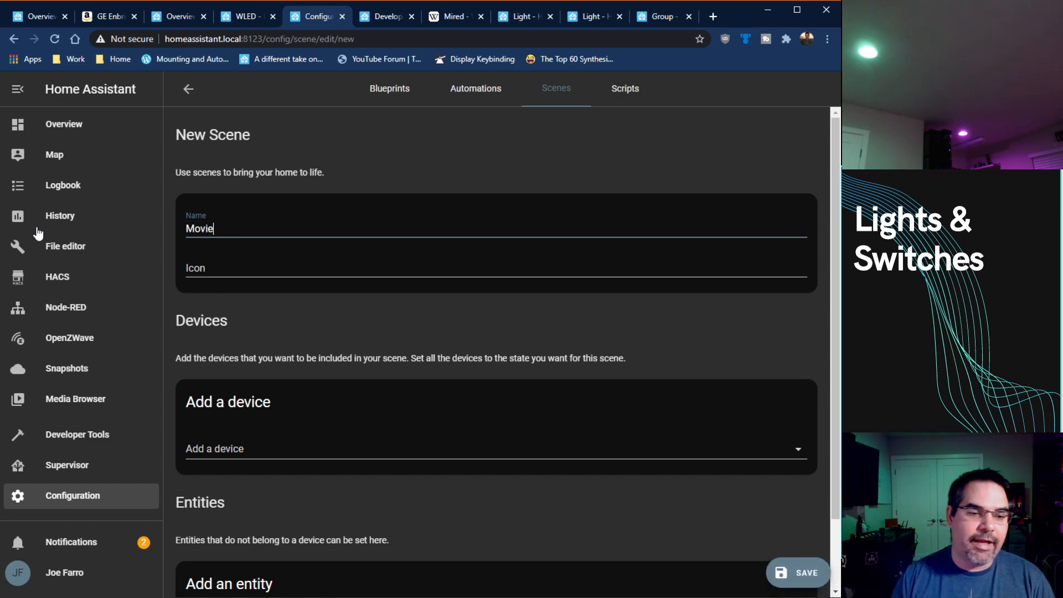
Step: Search the entities for "makers" and add Makerspace Zwave Switch to the Movie scene
scroll(277, 354, "down", 2)
left_click(418, 363)
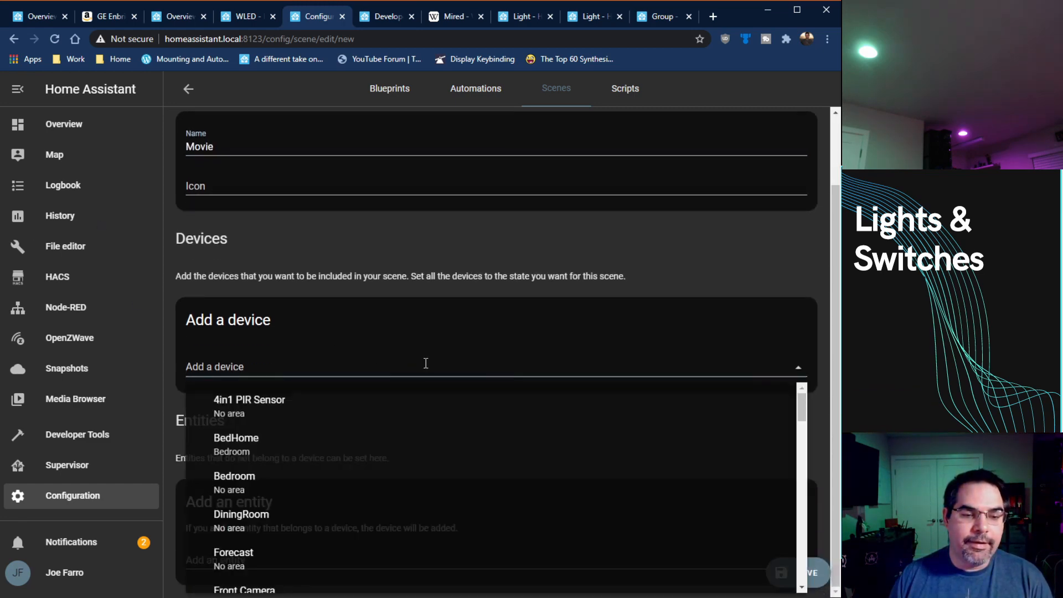
left_click(414, 318)
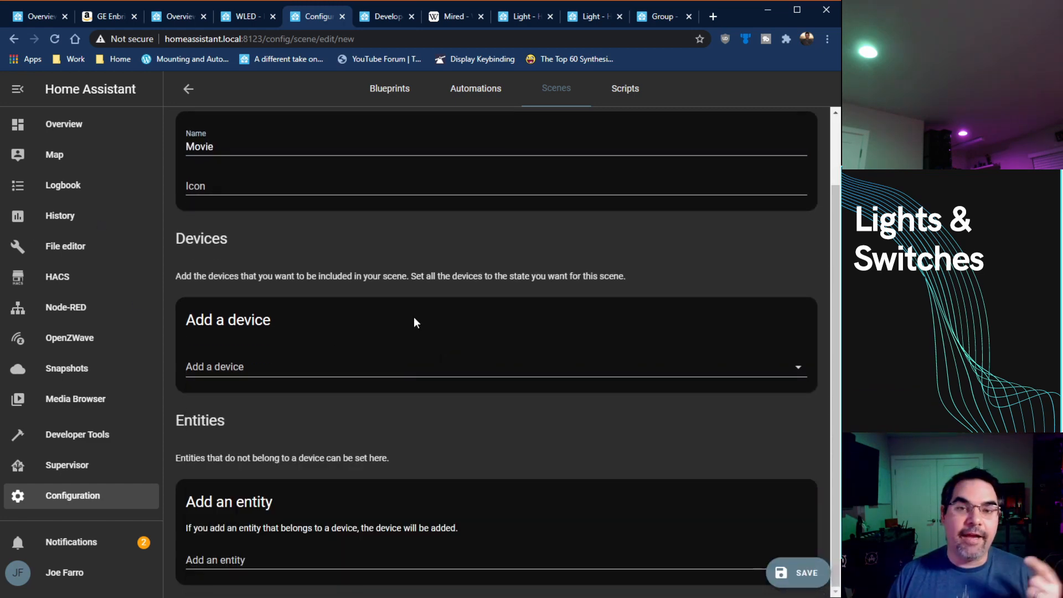
left_click(314, 558)
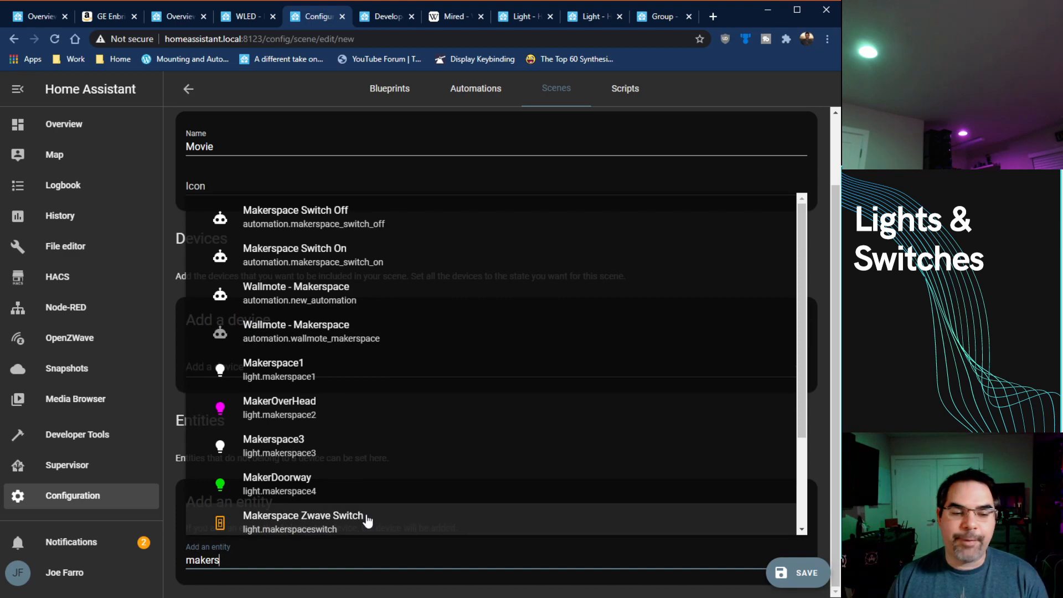
left_click(367, 521)
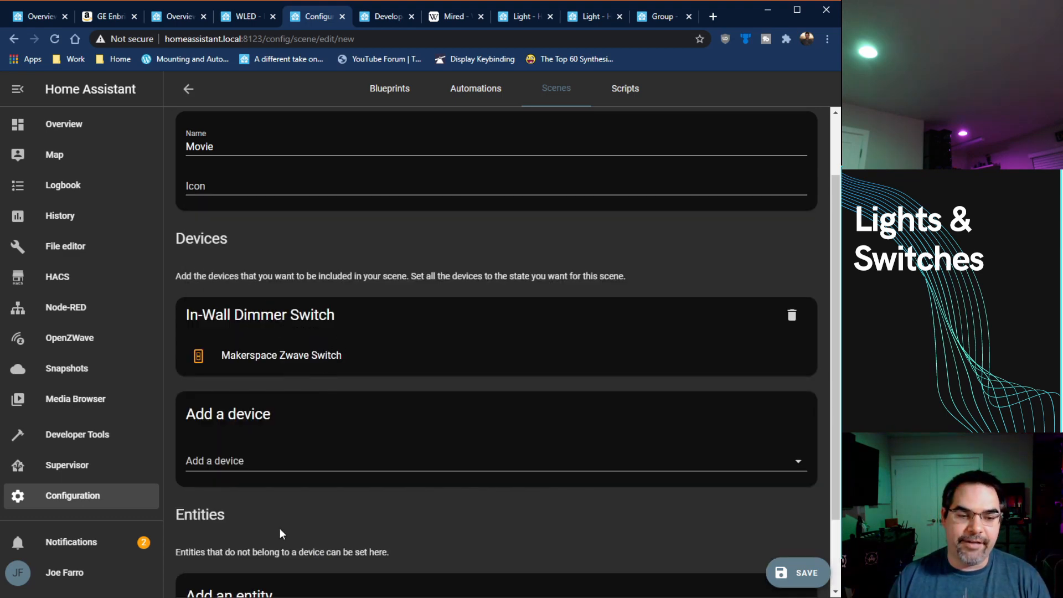
Step: Add the MakerOverHead and Makerspace3 lights to the scene's entities
scroll(321, 537, "down", 2)
left_click(280, 562)
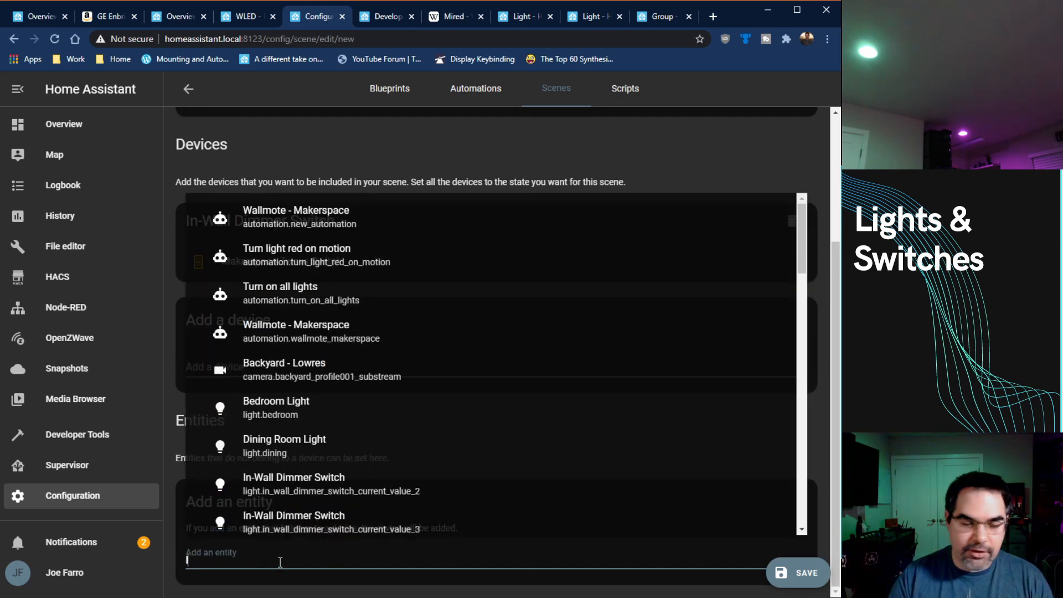
type("light")
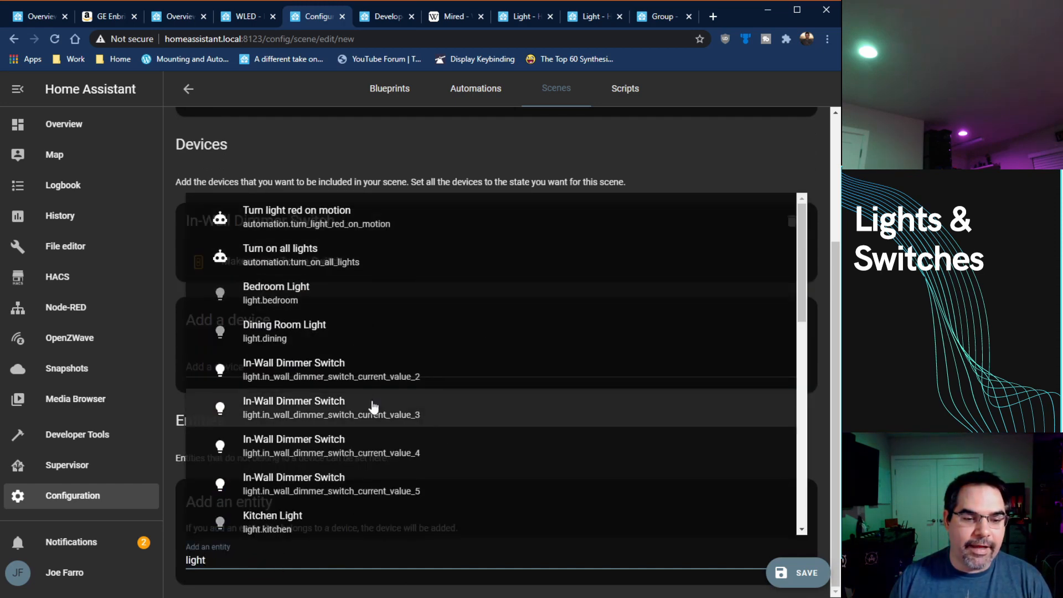
scroll(413, 376, "down", 4)
left_click(411, 377)
scroll(388, 388, "down", 2)
left_click(286, 562)
type("light.")
scroll(332, 420, "down", 3)
left_click(332, 416)
Step: Add the MakerDoorway and Makerspace1 lights to the scene's entities
left_click(252, 560)
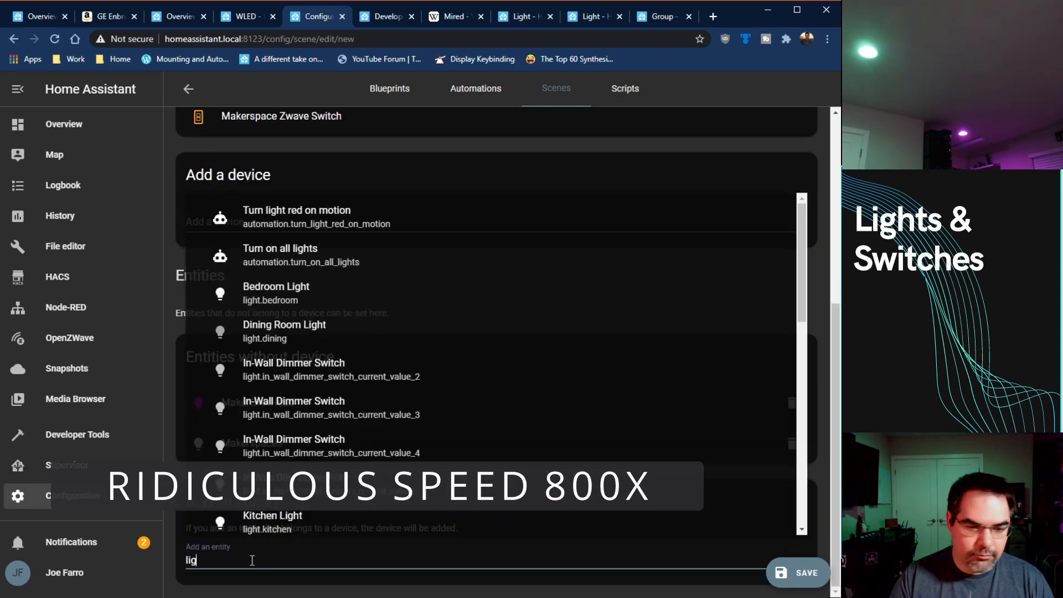
type("light.makersp")
left_click(357, 471)
scroll(357, 471, "down", 2)
left_click(289, 560)
type("light.make")
left_click(358, 468)
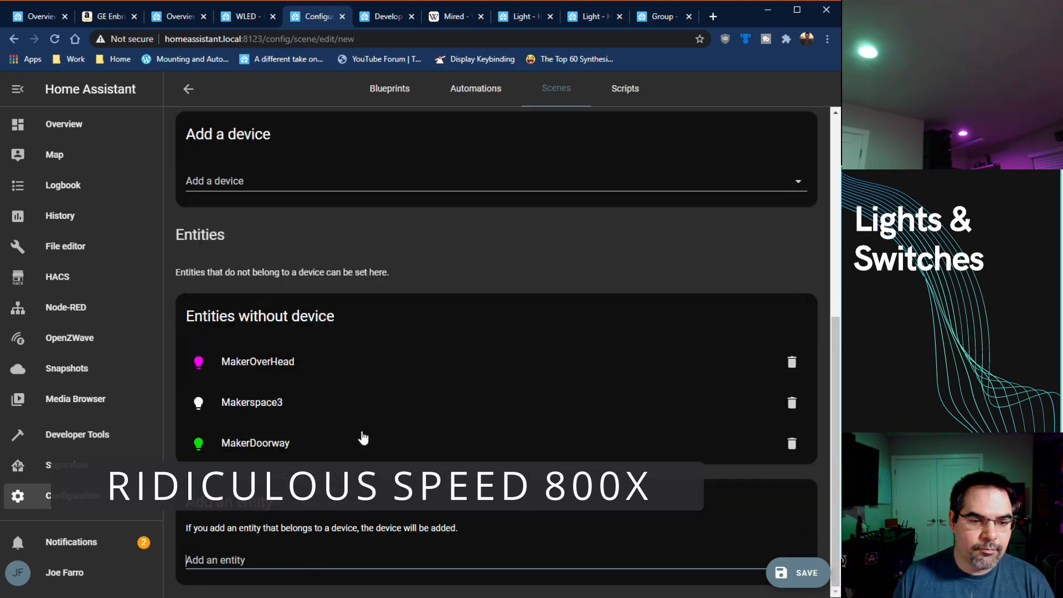
left_click(301, 558)
type("light.maker")
left_click(293, 357)
scroll(294, 365, "down", 2)
Step: Search the entities for "wled" and add WLED to the scene
left_click(263, 560)
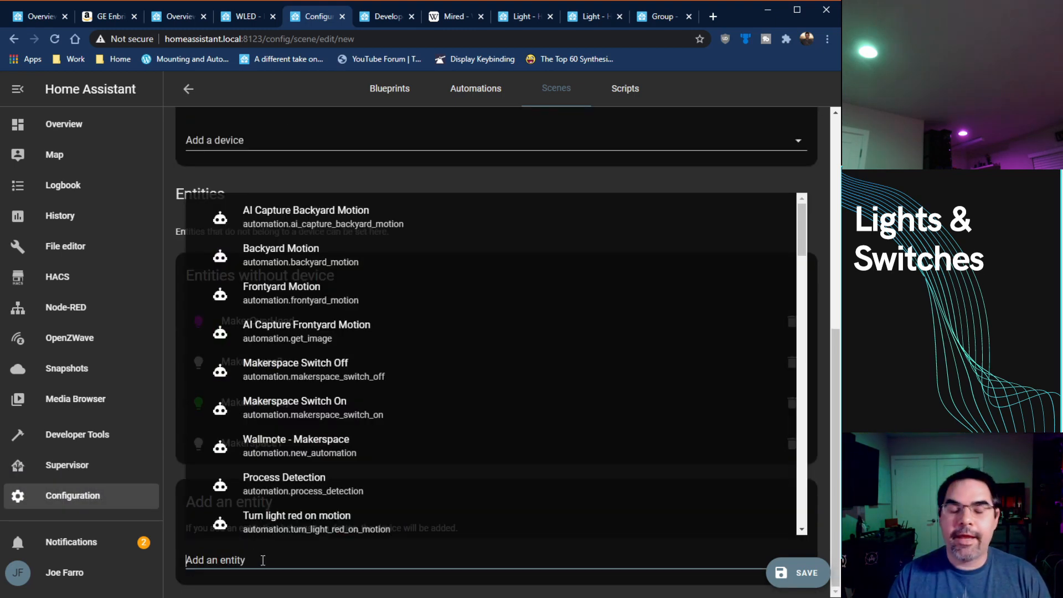
type("wled")
left_click(415, 269)
scroll(492, 387, "up", 3)
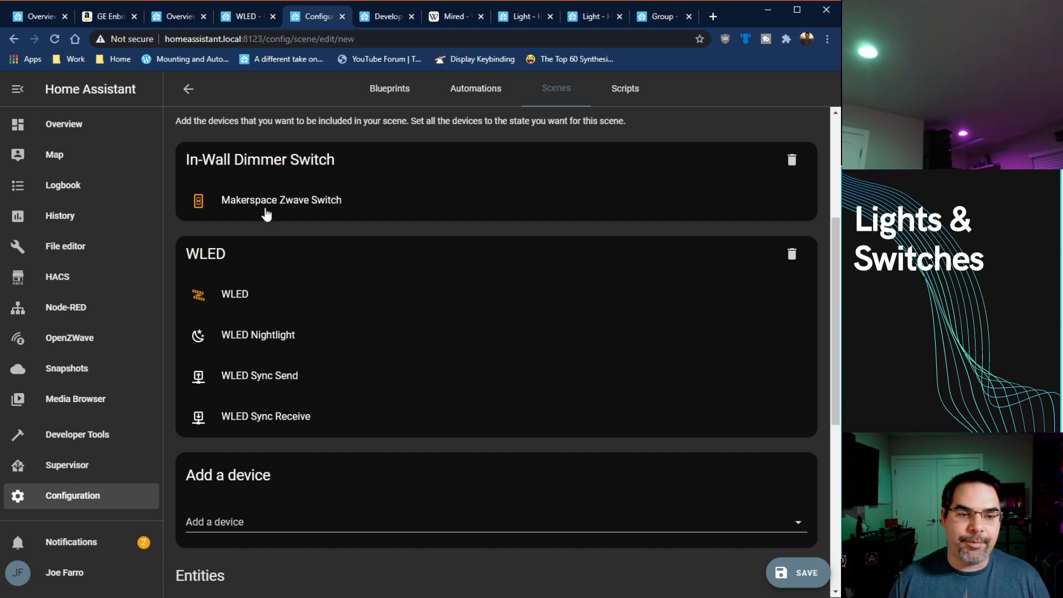
Step: Turn off MakerOverHead and set MakerDoorway's color to blue for the scene
scroll(313, 315, "down", 1)
scroll(313, 315, "down", 4)
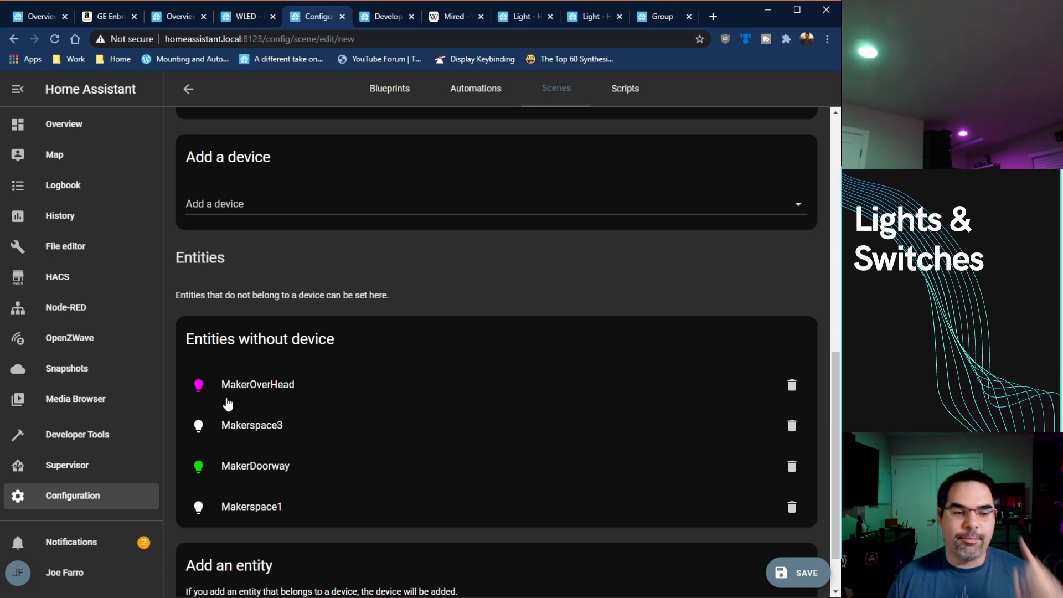
left_click(202, 386)
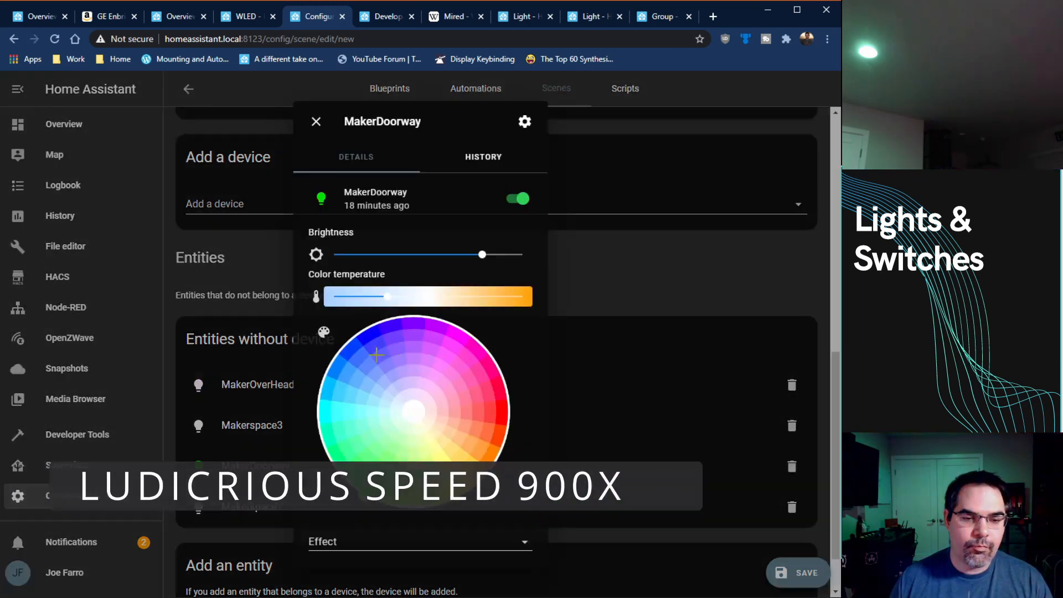
left_click(373, 337)
left_click(609, 432)
Step: Adjust the WLED light's effect options in its details for the scene
scroll(609, 432, "up", 5)
left_click(235, 230)
left_click(472, 525)
left_click(480, 533)
left_click(581, 382)
left_click(235, 231)
left_click(472, 523)
scroll(491, 534, "down", 10)
left_click(457, 560)
left_click(581, 383)
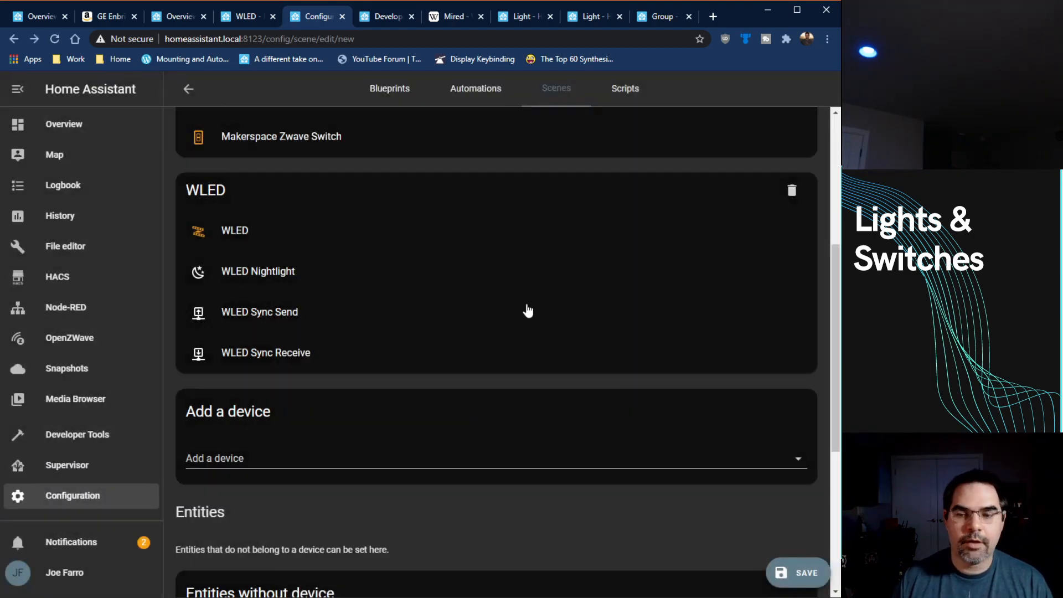
Step: Set the scene's icon to mdi:movie, checking the icon name on the Material Design Icons site
scroll(332, 332, "up", 2)
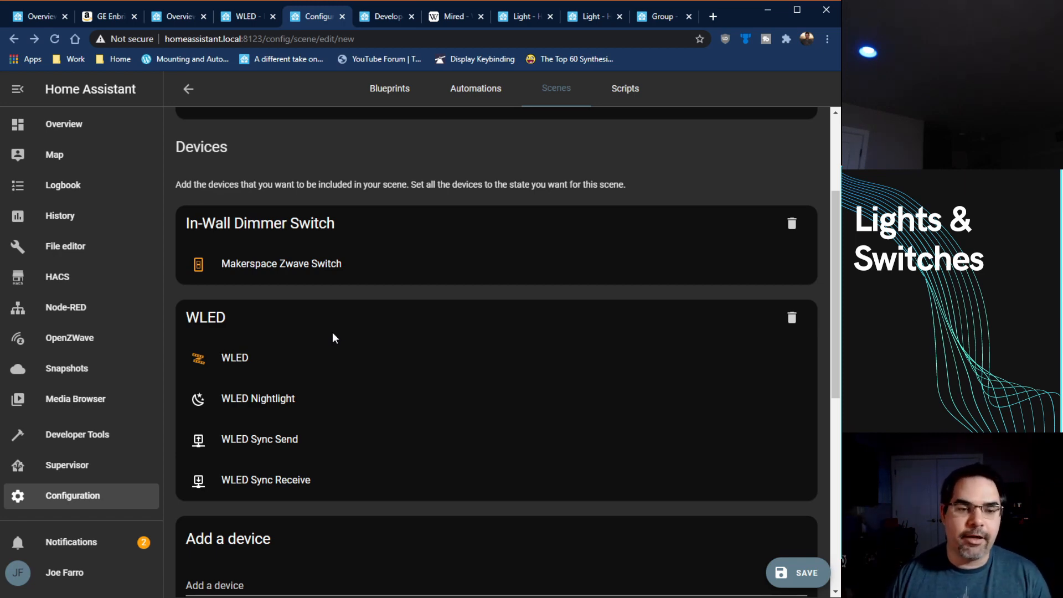
scroll(437, 371, "down", 1)
scroll(463, 332, "up", 4)
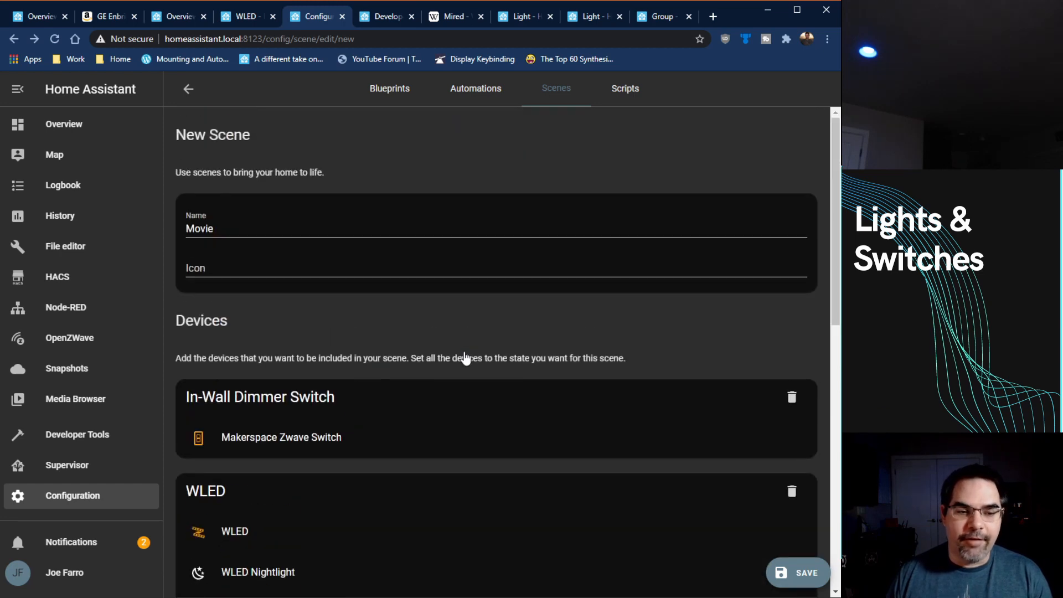
left_click(216, 274)
type("mdi:")
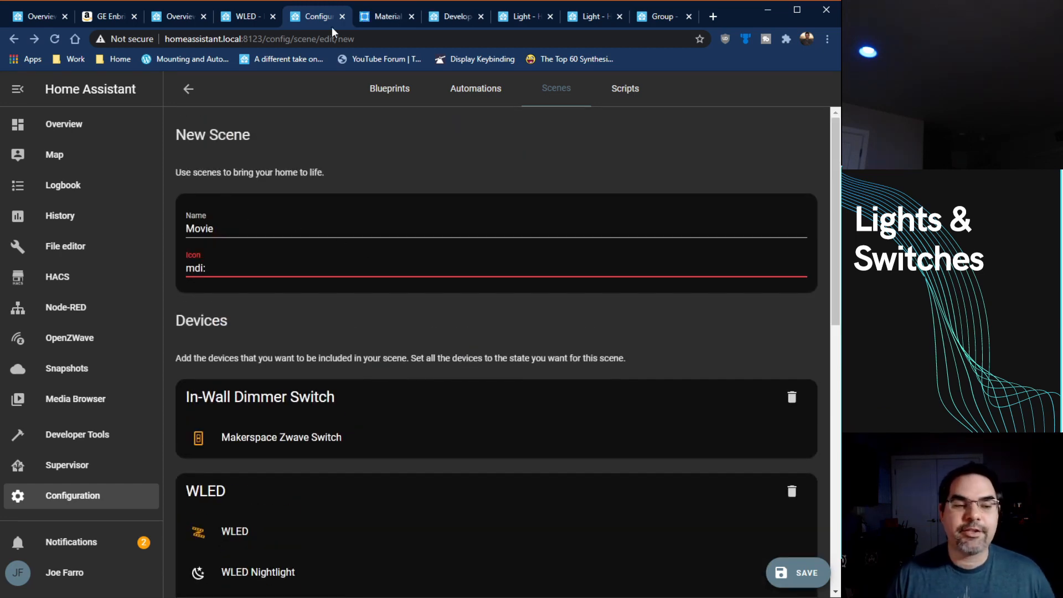
left_click(375, 19)
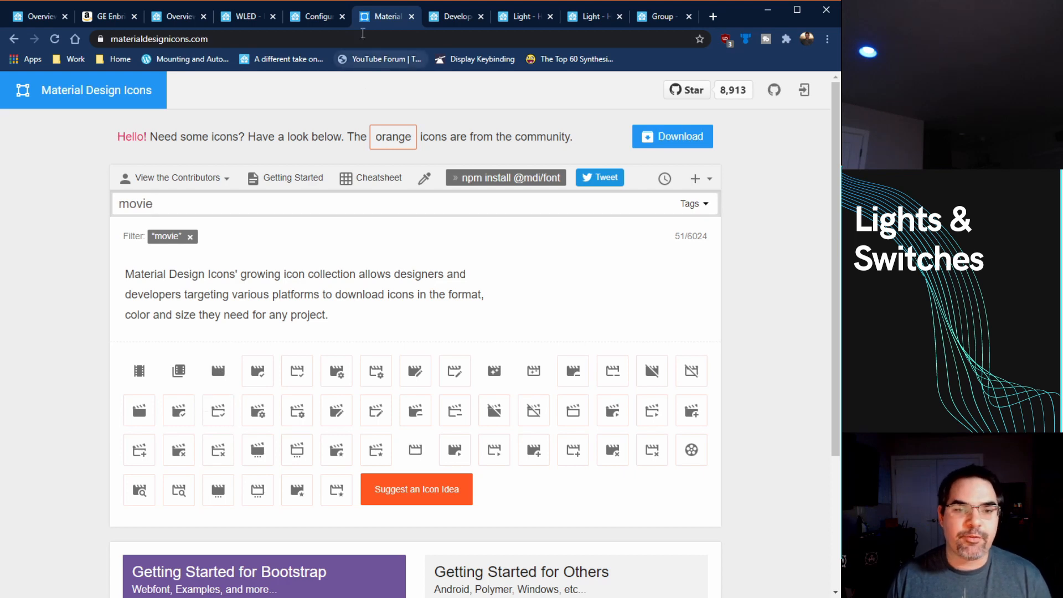
left_click(324, 18)
type("movie")
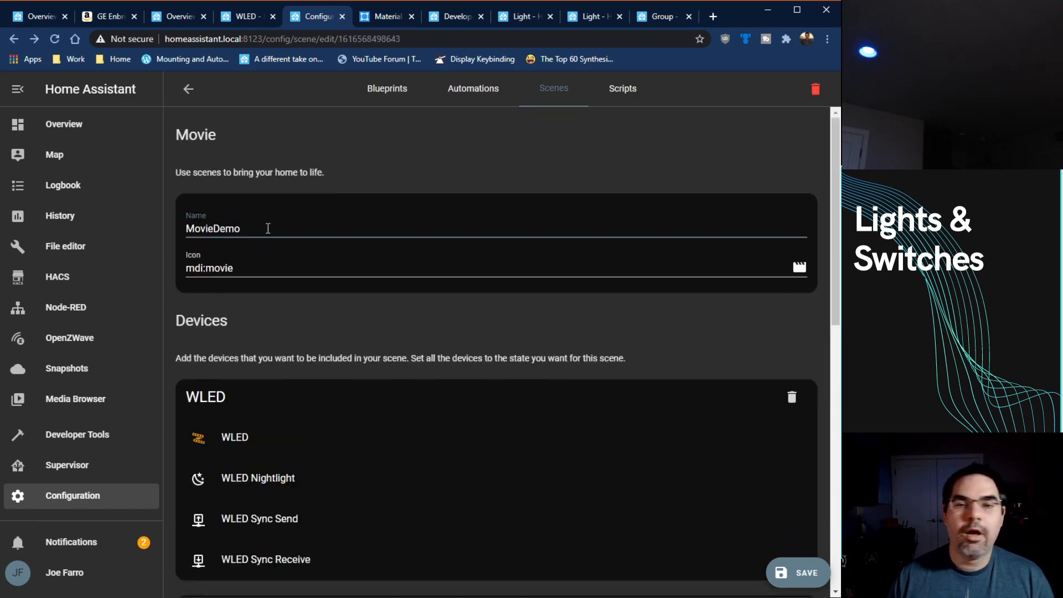
Step: Rename the scene as MovieDemo and save it
left_click(268, 228)
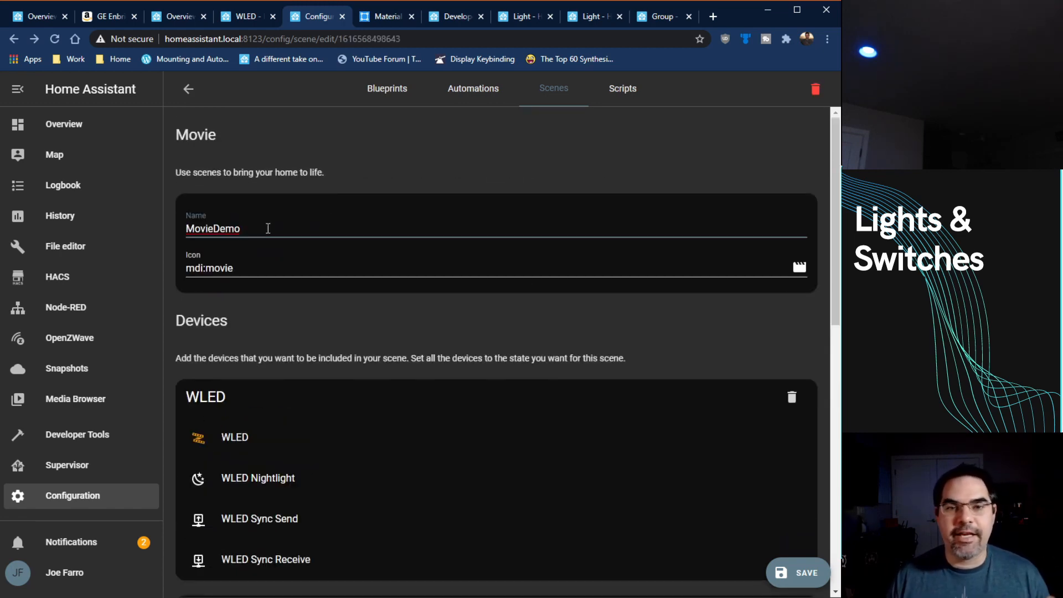
scroll(289, 247, "down", 12)
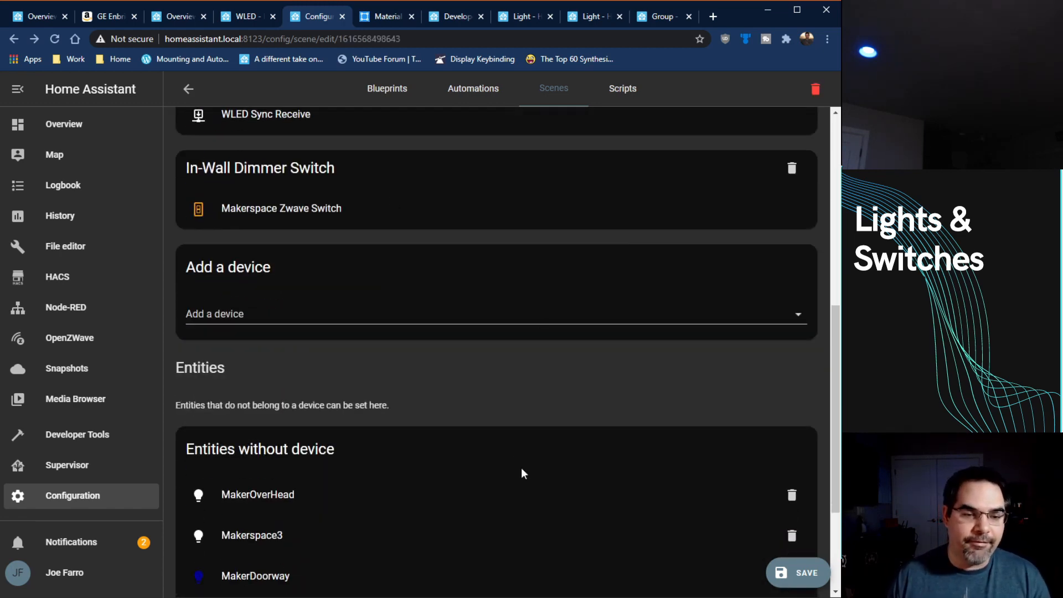
left_click(800, 573)
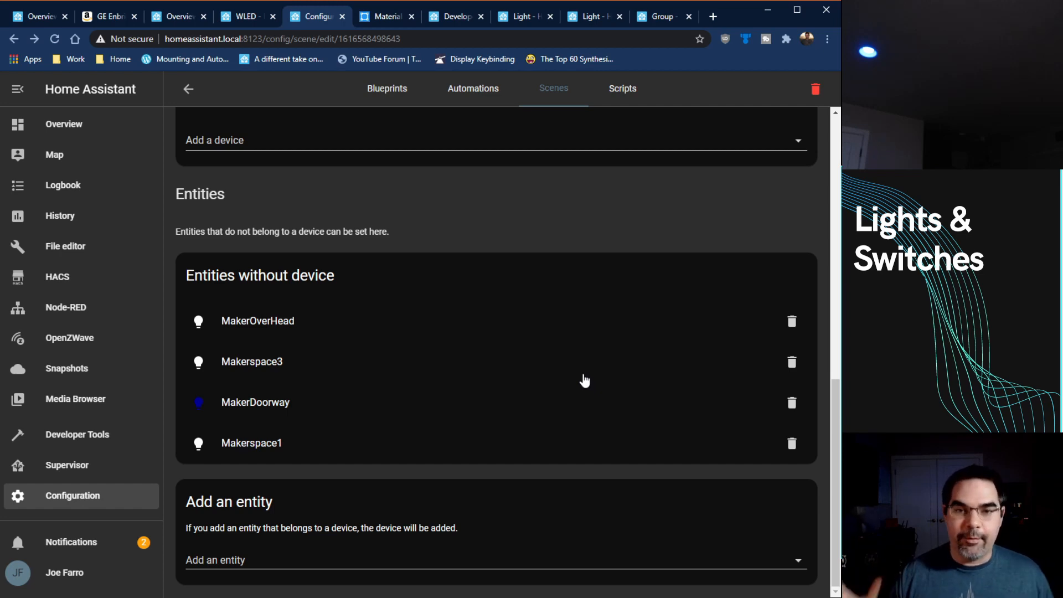
Step: Return to the scene list and activate Makerspace On, followed by MovieDemo
scroll(582, 379, "up", 10)
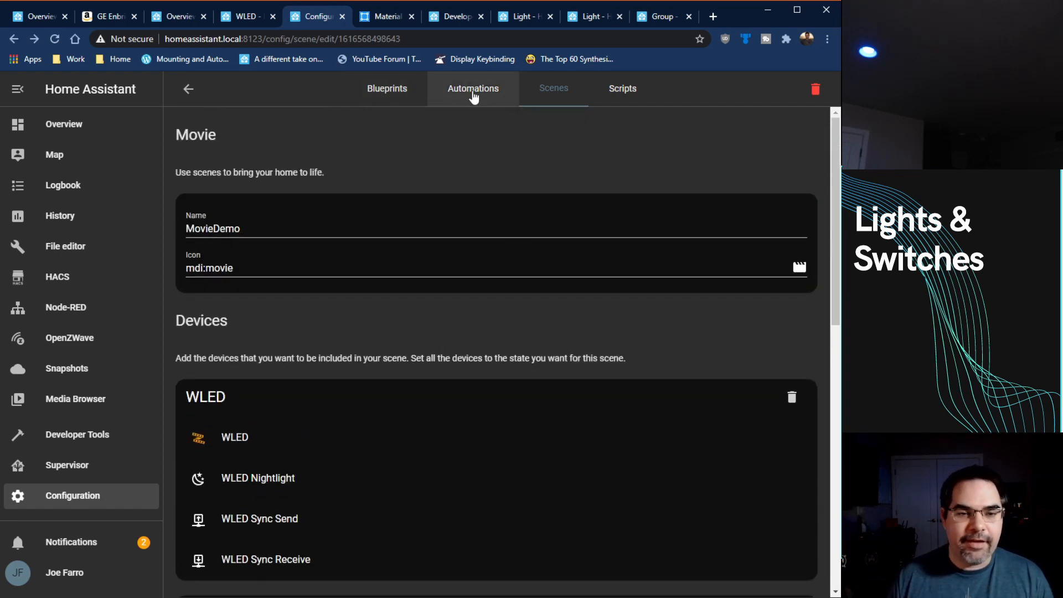
left_click(496, 96)
left_click(551, 99)
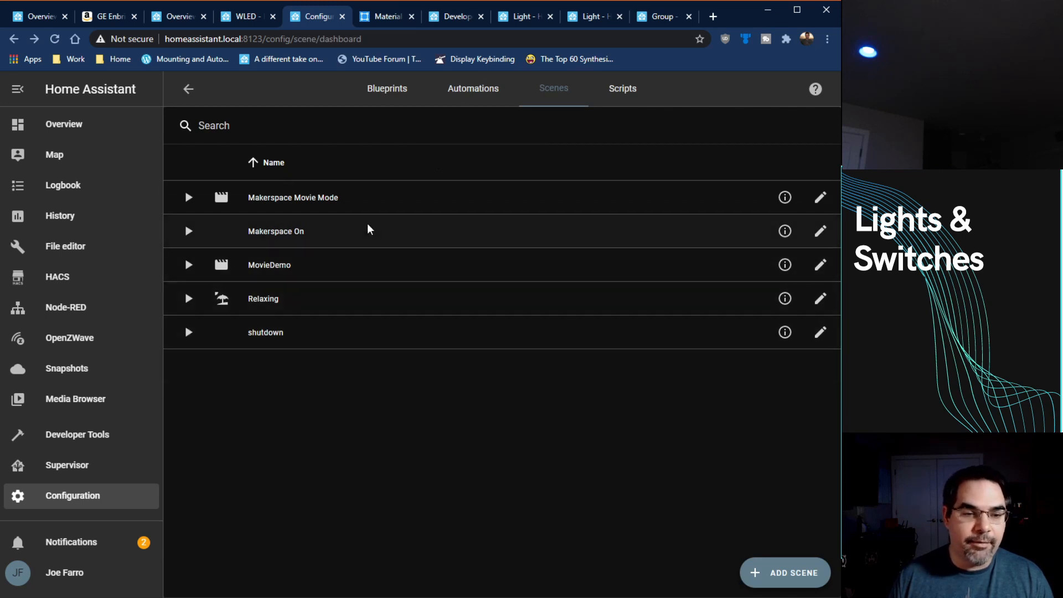
left_click(190, 236)
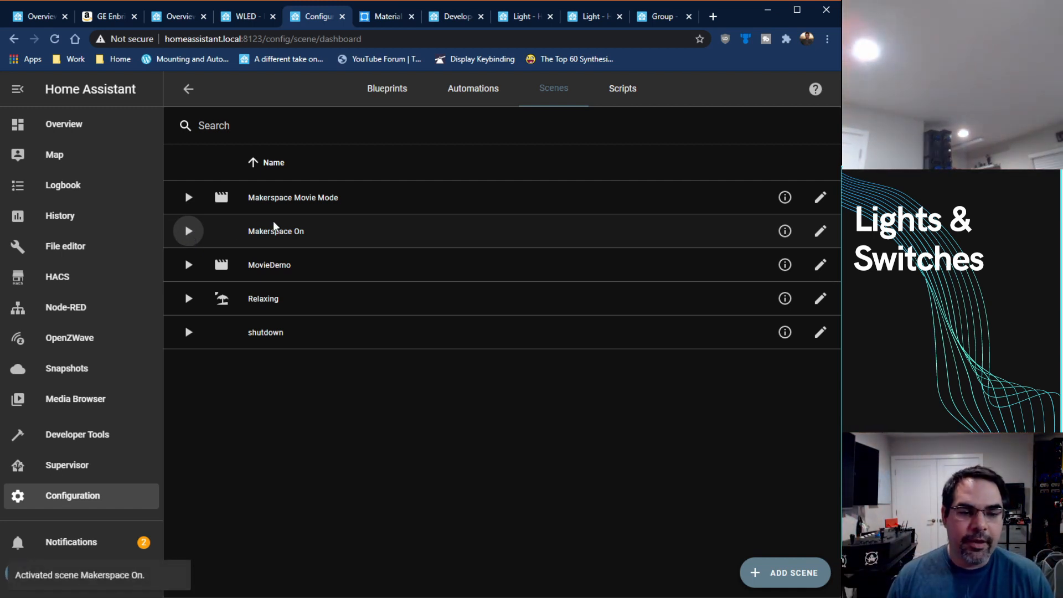
left_click(189, 265)
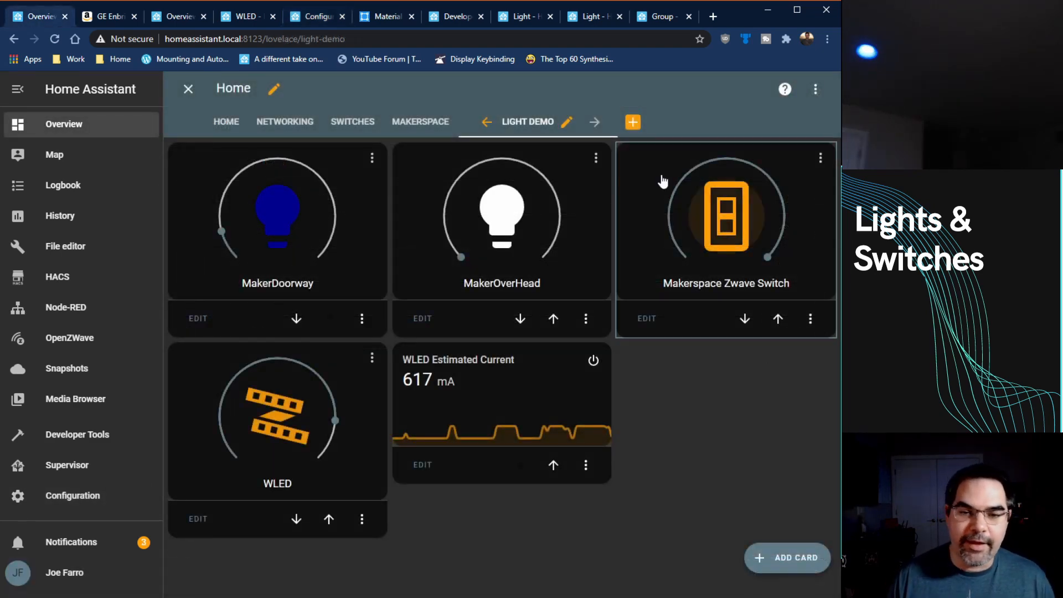
Step: Add a card for the MovieDemo scene to the Light demo view, finding the entity with "scene"
left_click(787, 558)
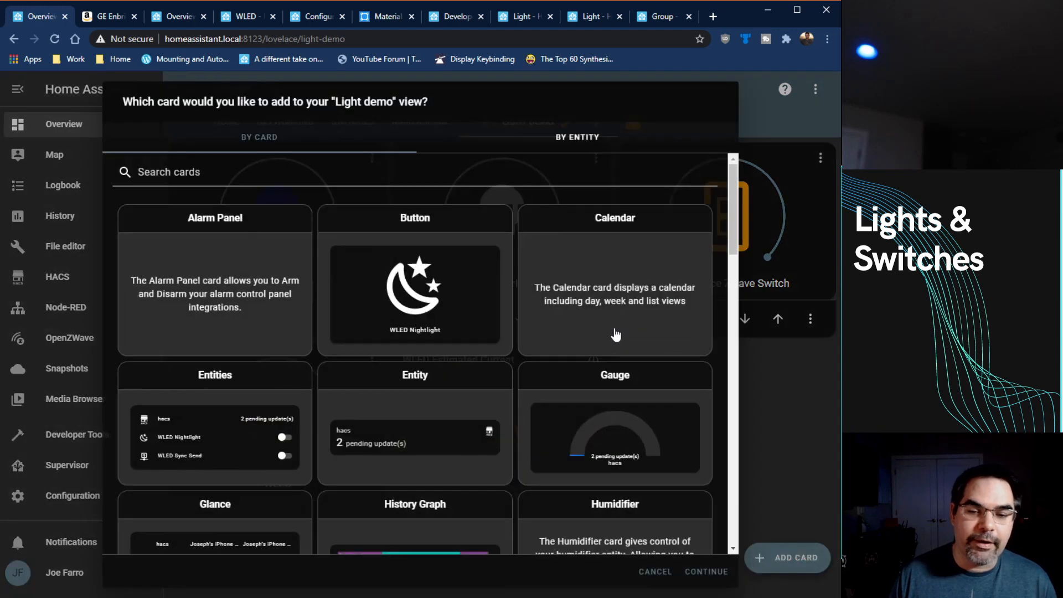
left_click(585, 151)
left_click(450, 175)
type("scene")
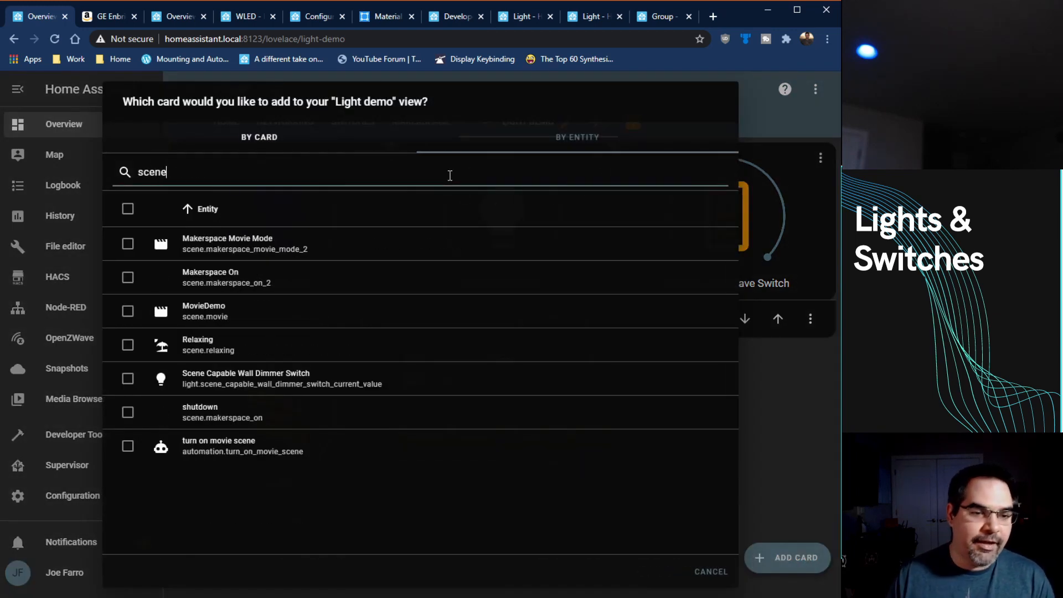
left_click(128, 310)
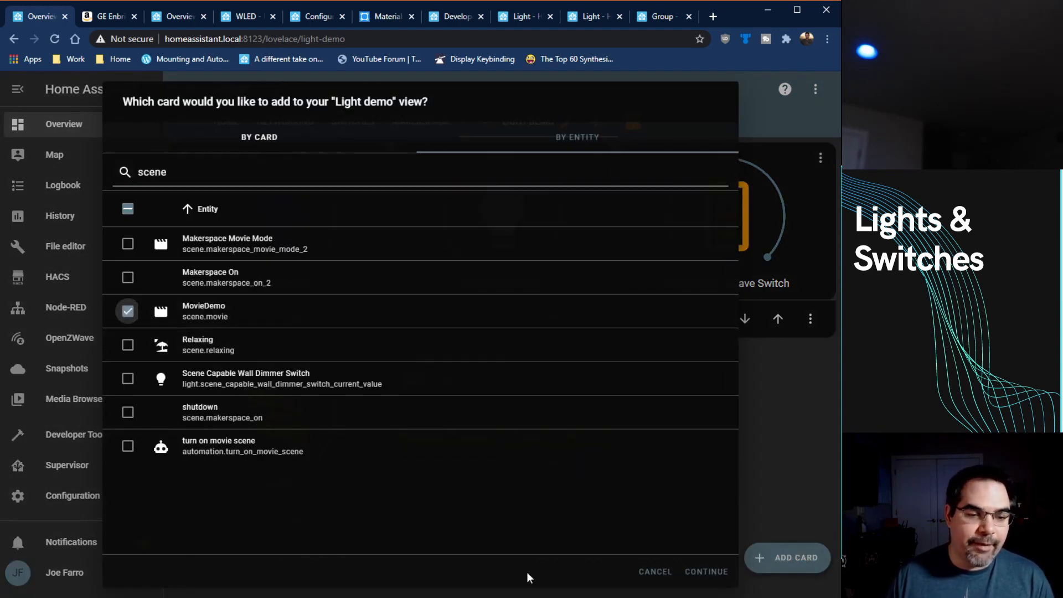
left_click(709, 573)
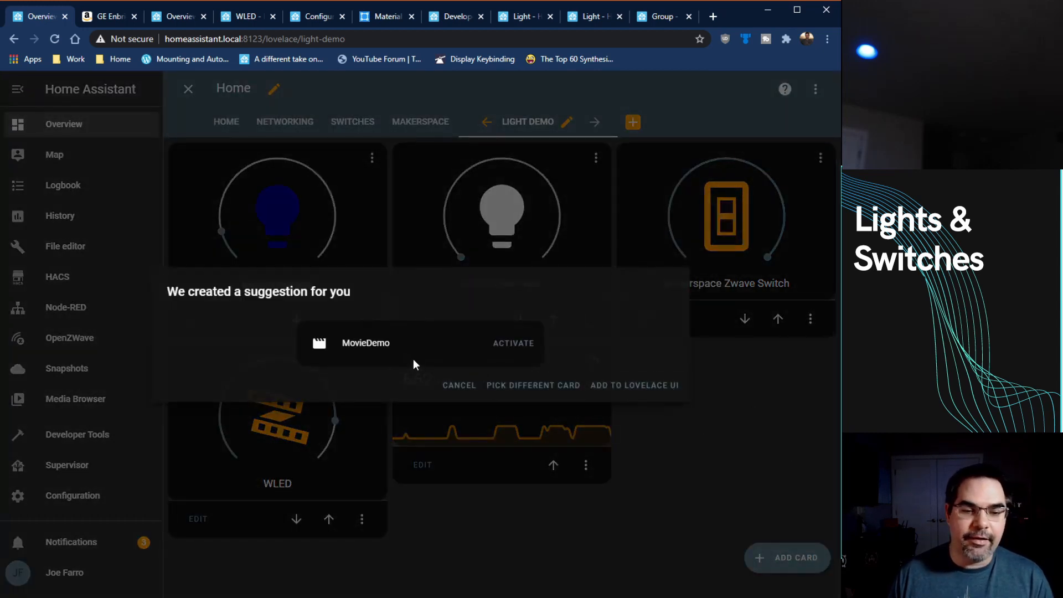
left_click(616, 384)
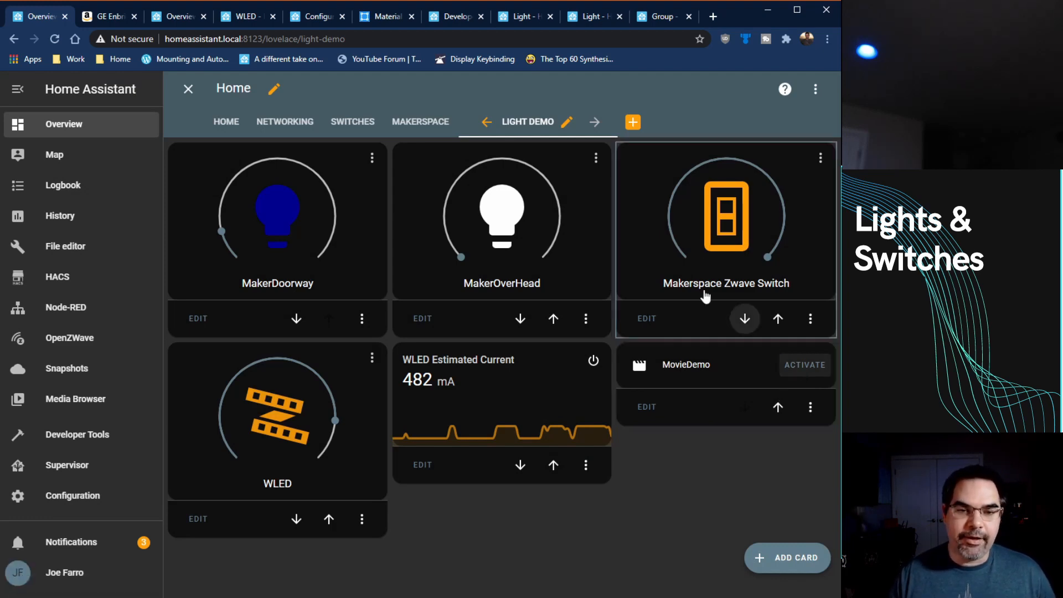
Step: Activate Makerspace On in the Makerspace view, and activate MovieDemo from its card in the Light demo view
left_click(424, 124)
left_click(339, 227)
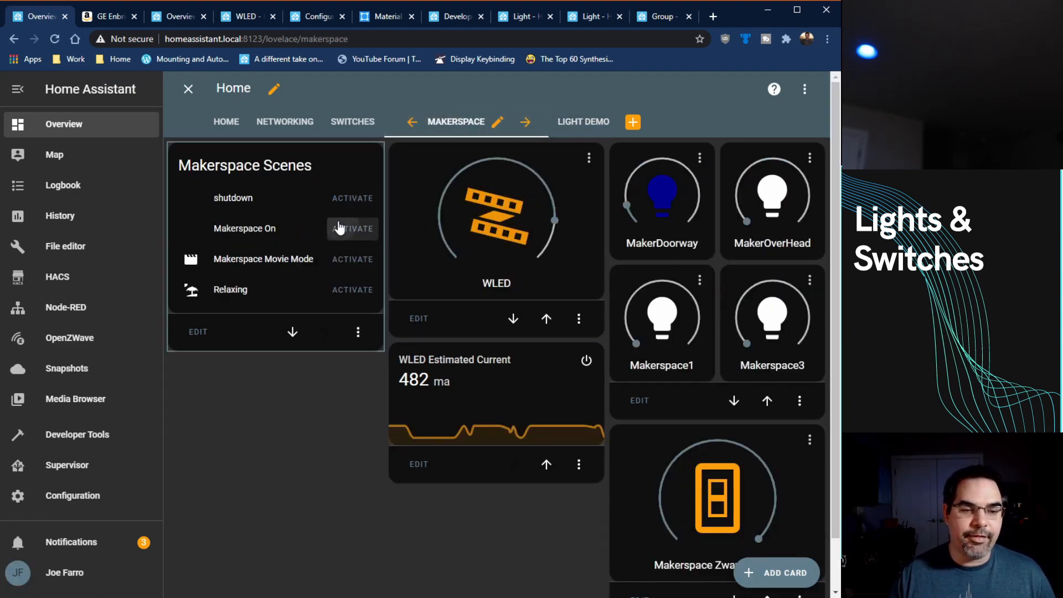
left_click(584, 121)
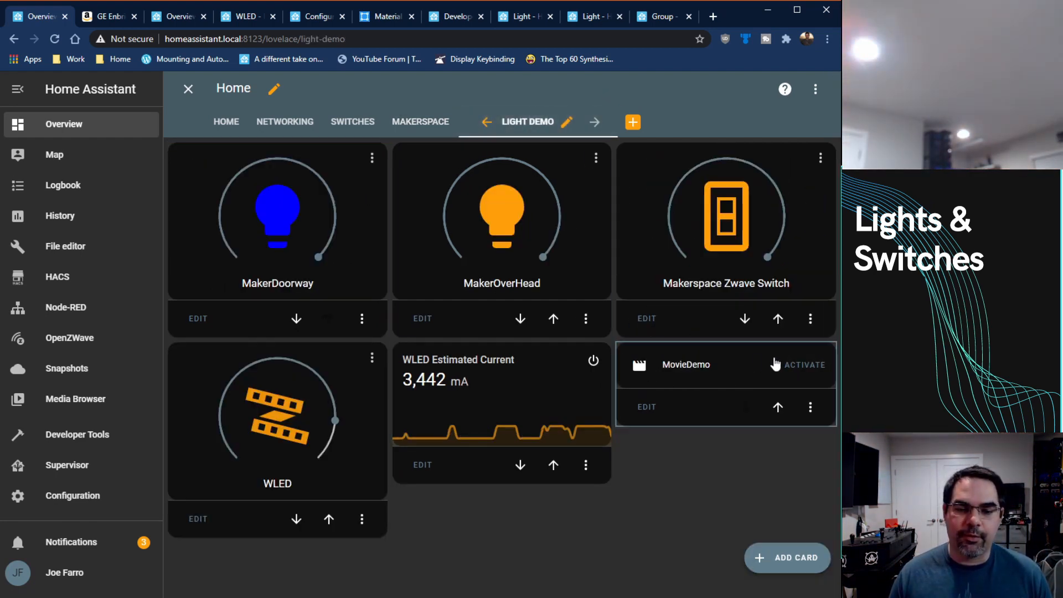
left_click(791, 365)
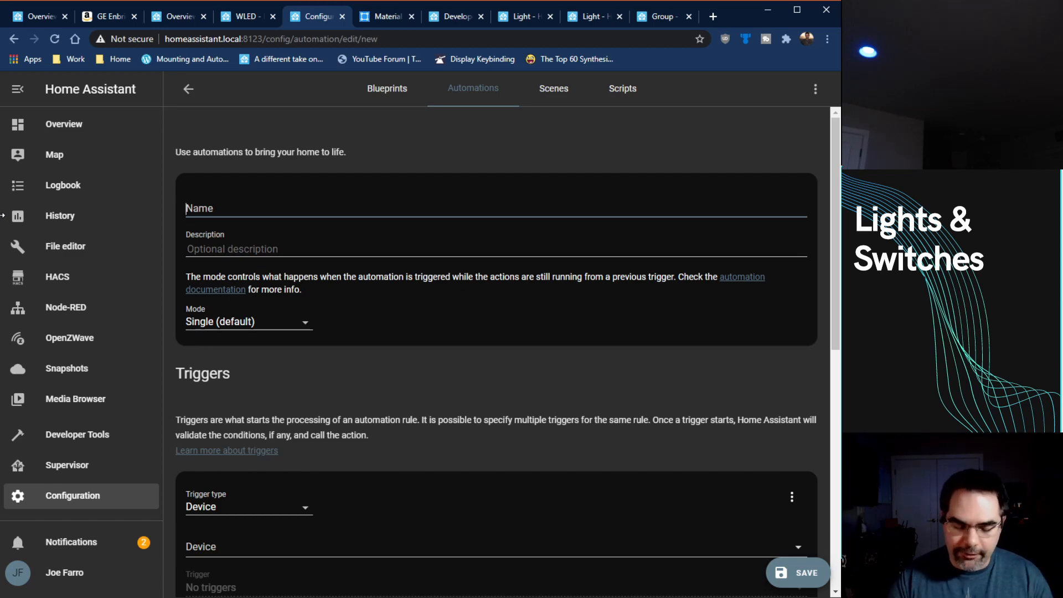
Step: Name the automation "Turn light on at sunset" and give it a Sun trigger with the Sunset event
type("Turn light on at sunset")
scroll(478, 261, "down", 5)
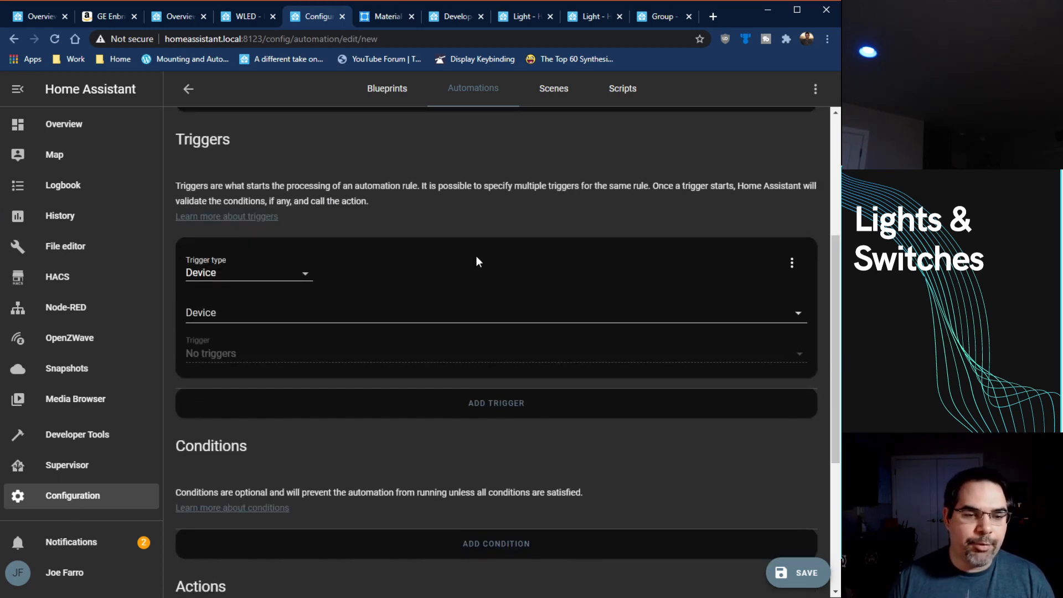
left_click(305, 273)
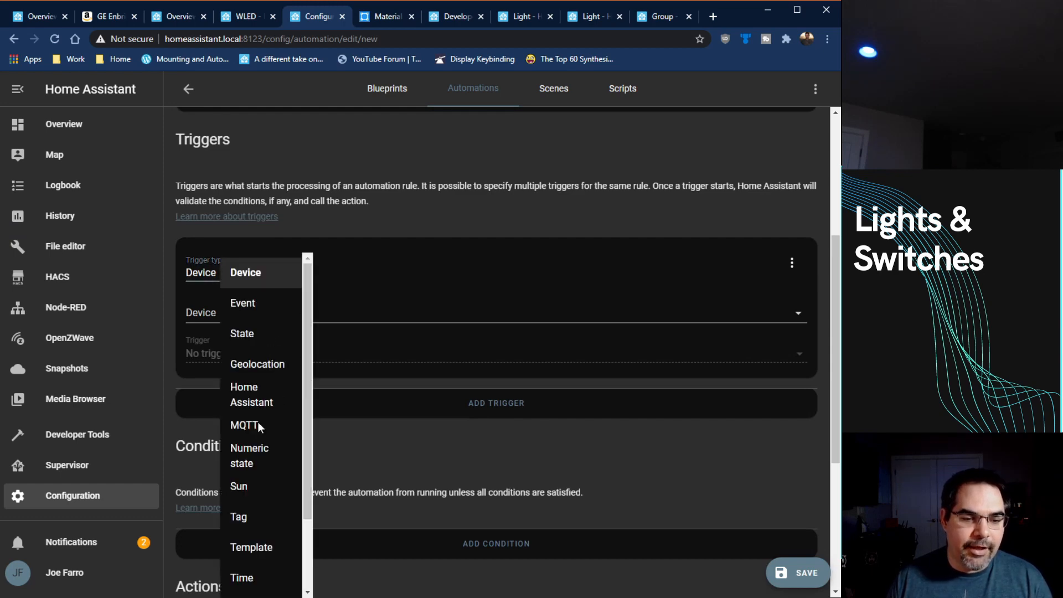
left_click(250, 491)
left_click(285, 333)
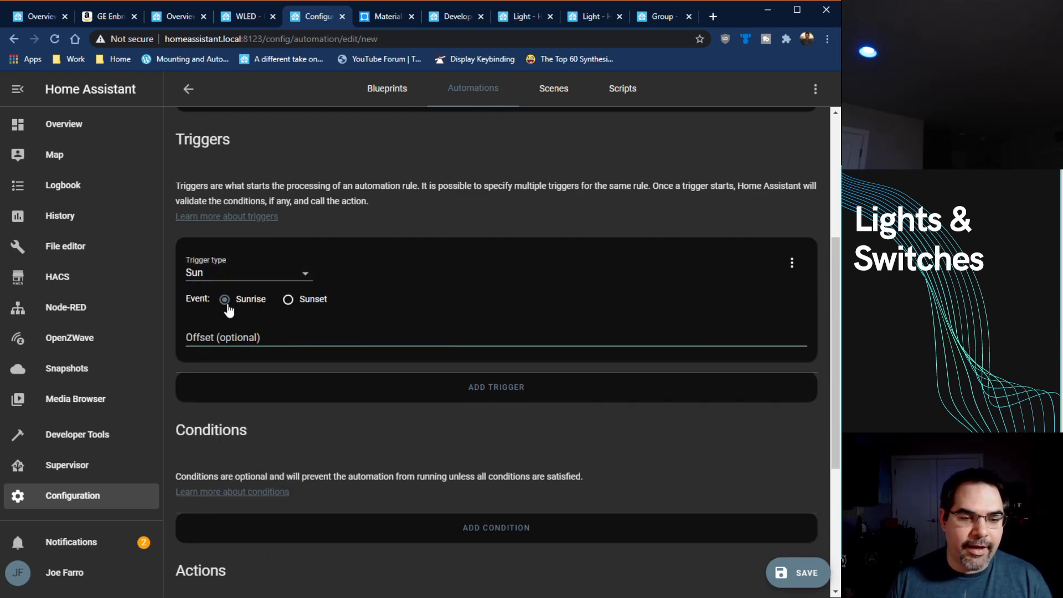
left_click(291, 303)
Step: Set the automation's action to call the Light: Turn on service
scroll(368, 361, "down", 5)
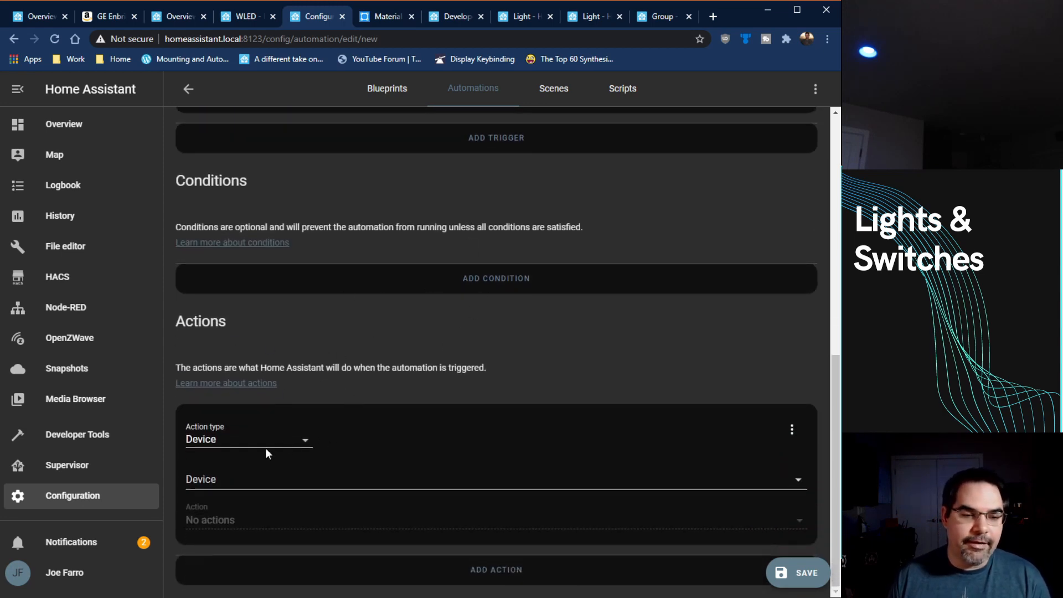
left_click(302, 445)
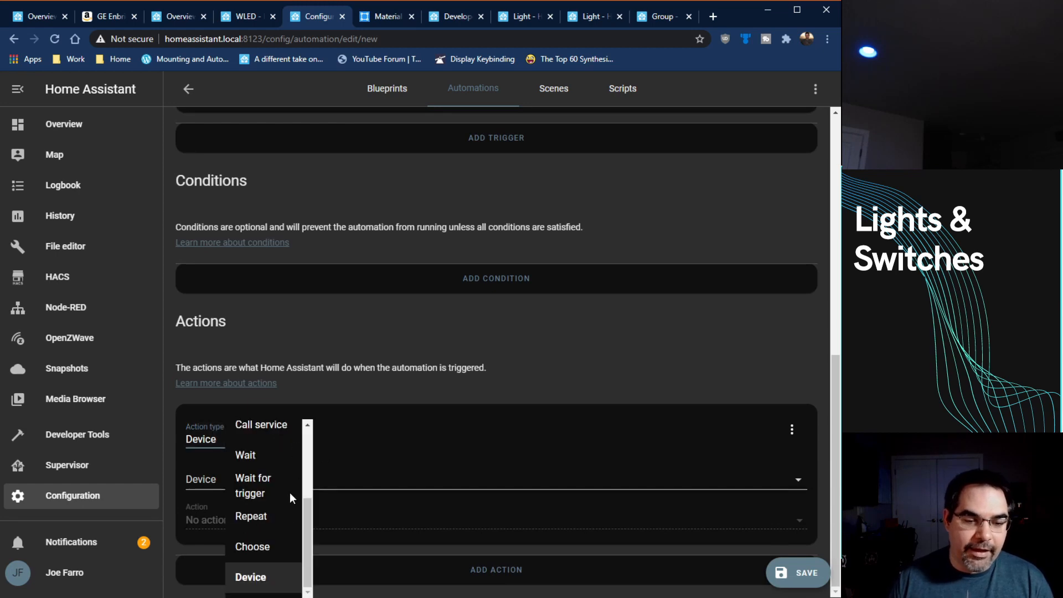
scroll(277, 515, "up", 2)
left_click(269, 552)
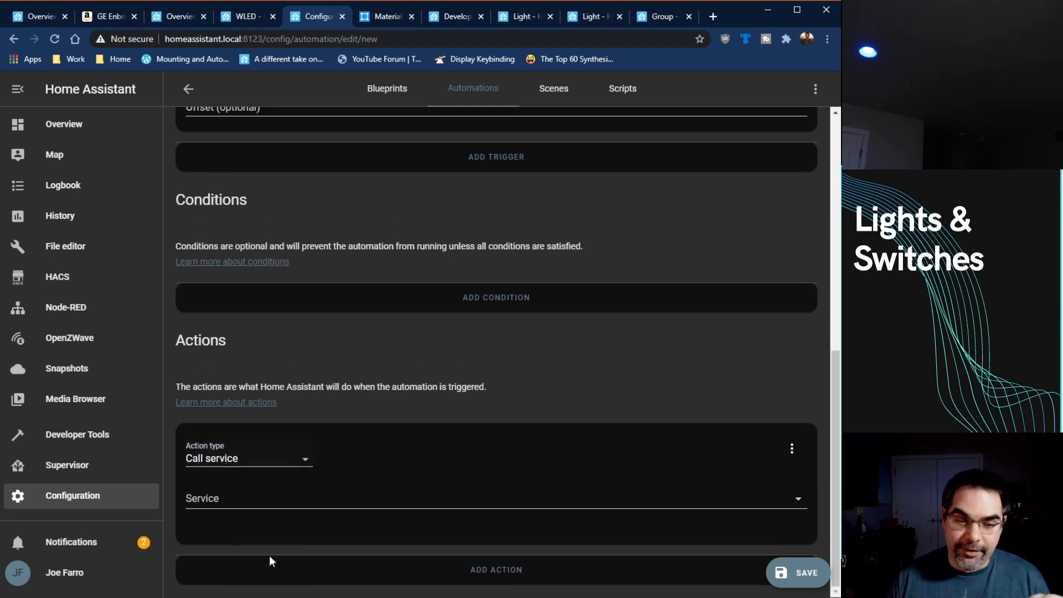
left_click(335, 499)
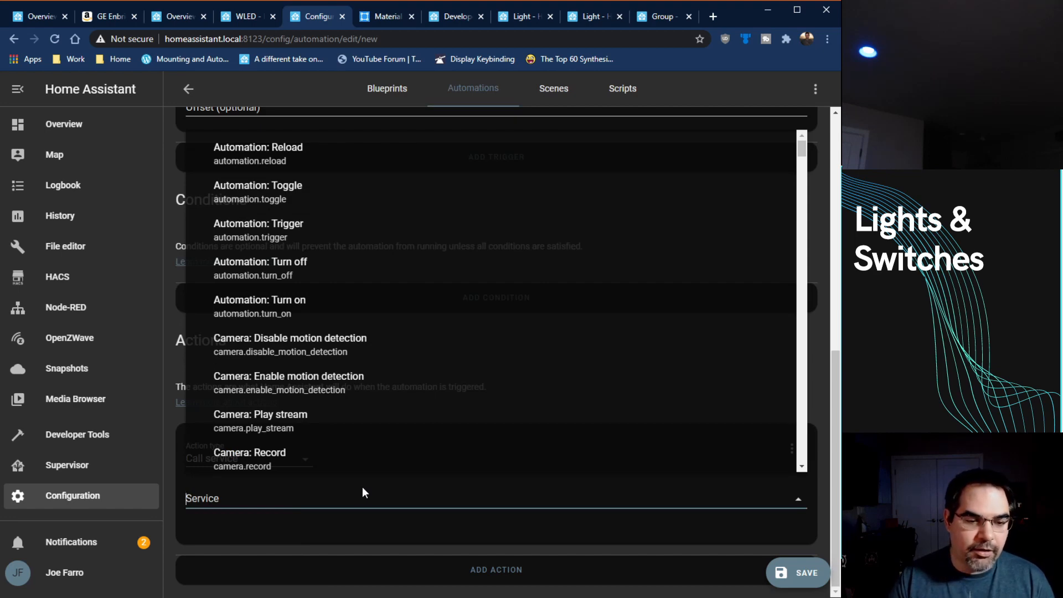
type("light.")
left_click(346, 448)
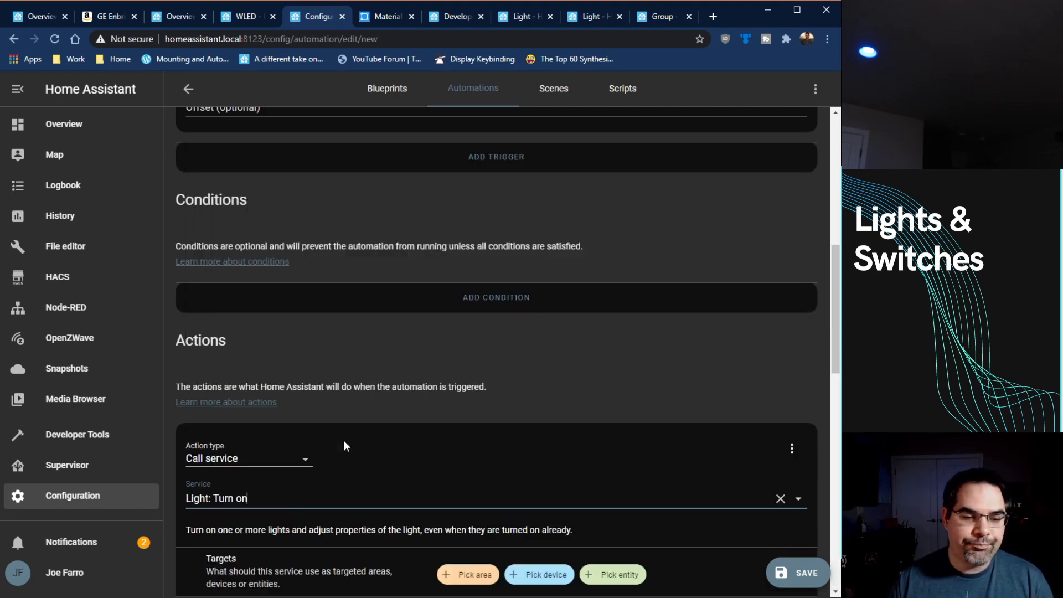
Step: Examine the target entities and the colour, temperature and brightness options offered for the Light: Turn on action
scroll(570, 376, "down", 7)
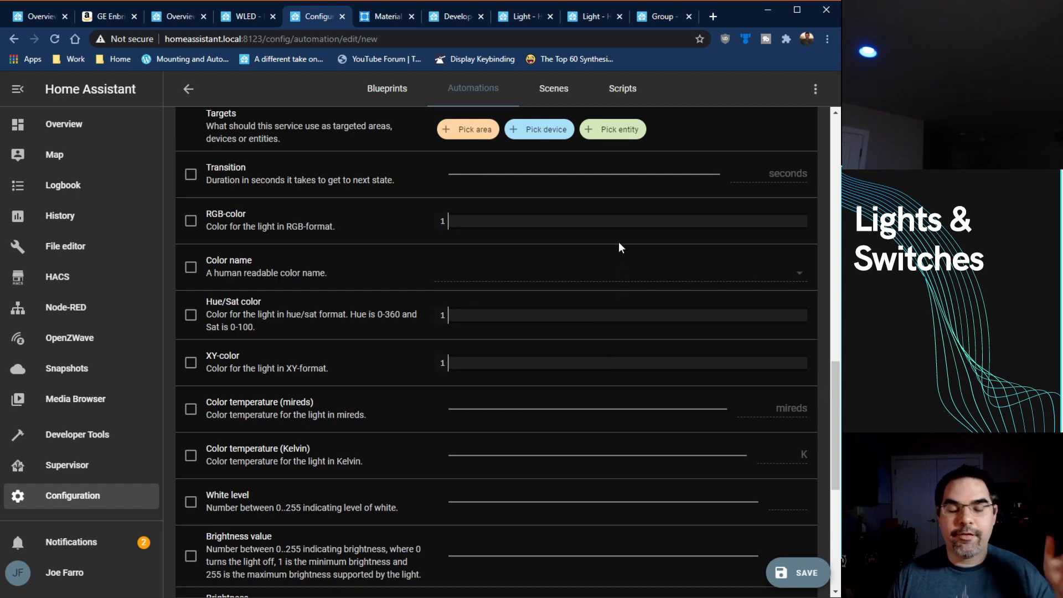
left_click(636, 137)
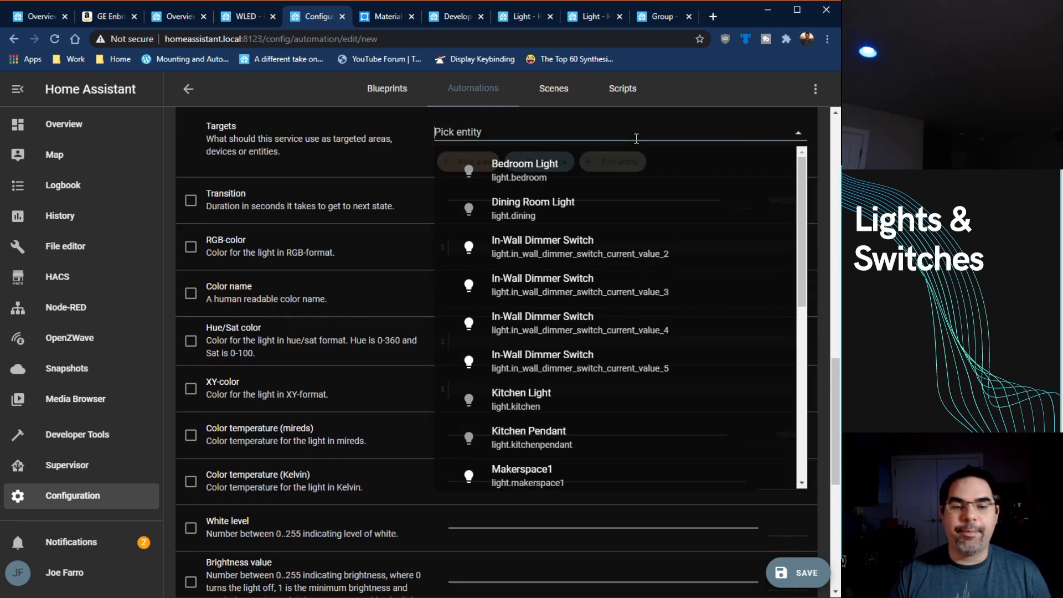
left_click(399, 153)
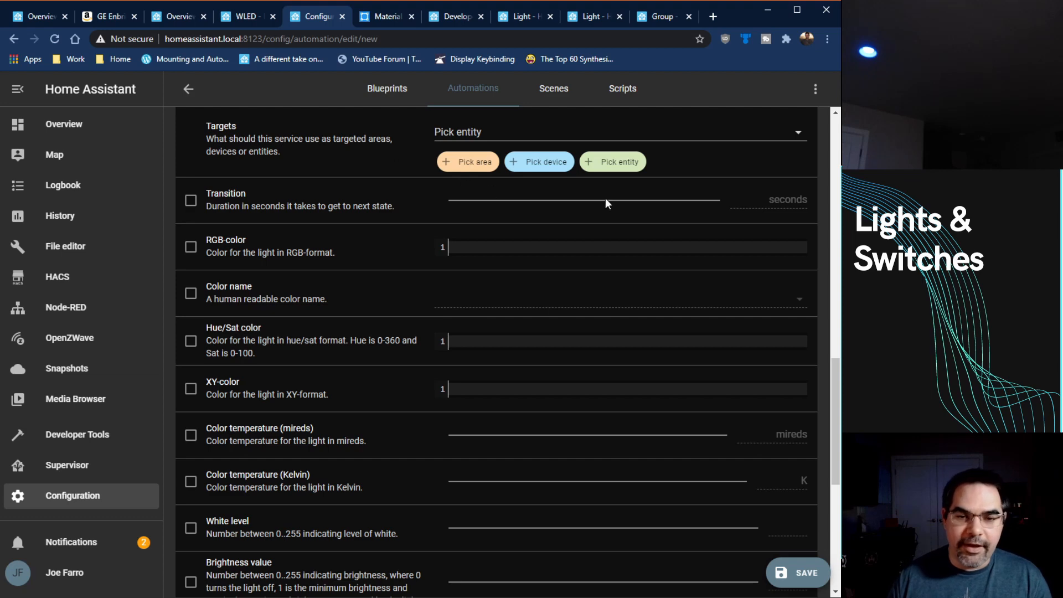
scroll(626, 310, "down", 3)
scroll(626, 309, "up", 8)
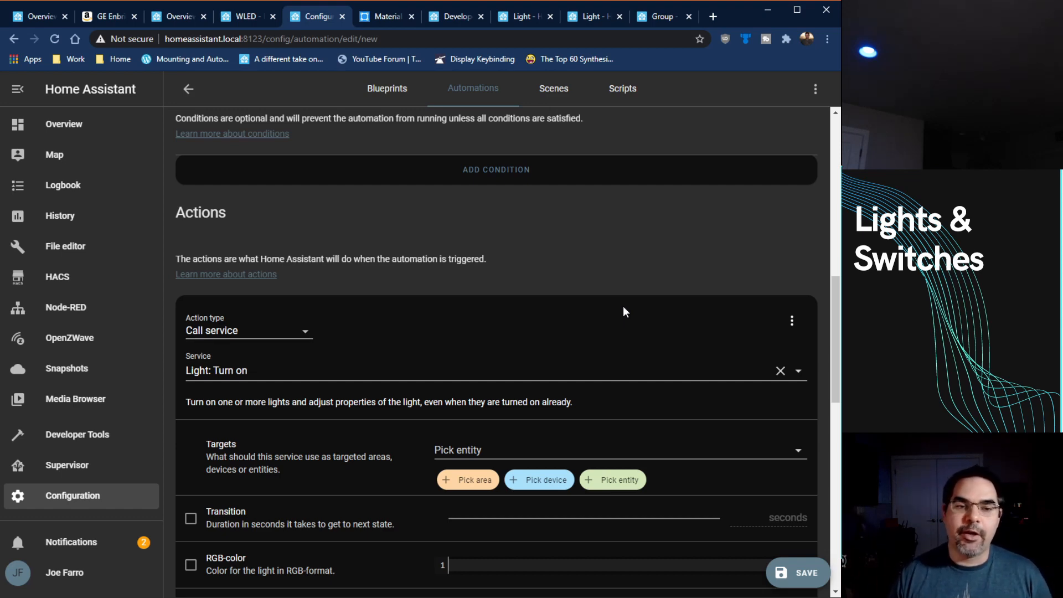
Step: Change the trigger to State, using the WallMote Quad: Instance 1: Switch entity with the To state On
scroll(330, 481, "up", 10)
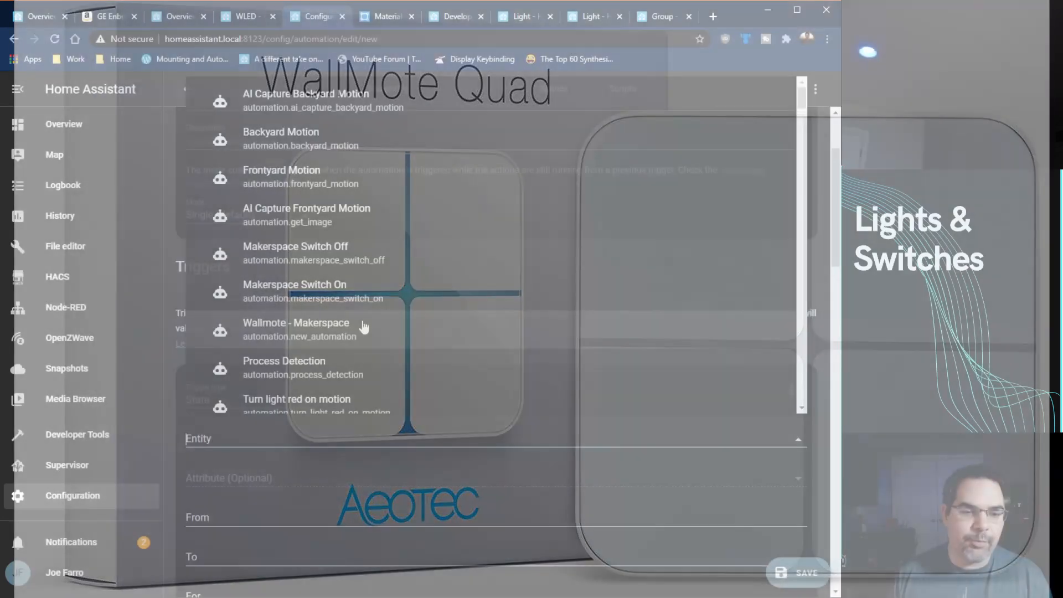
key("Escape")
scroll(423, 432, "down", 3)
key("ctrl+a")
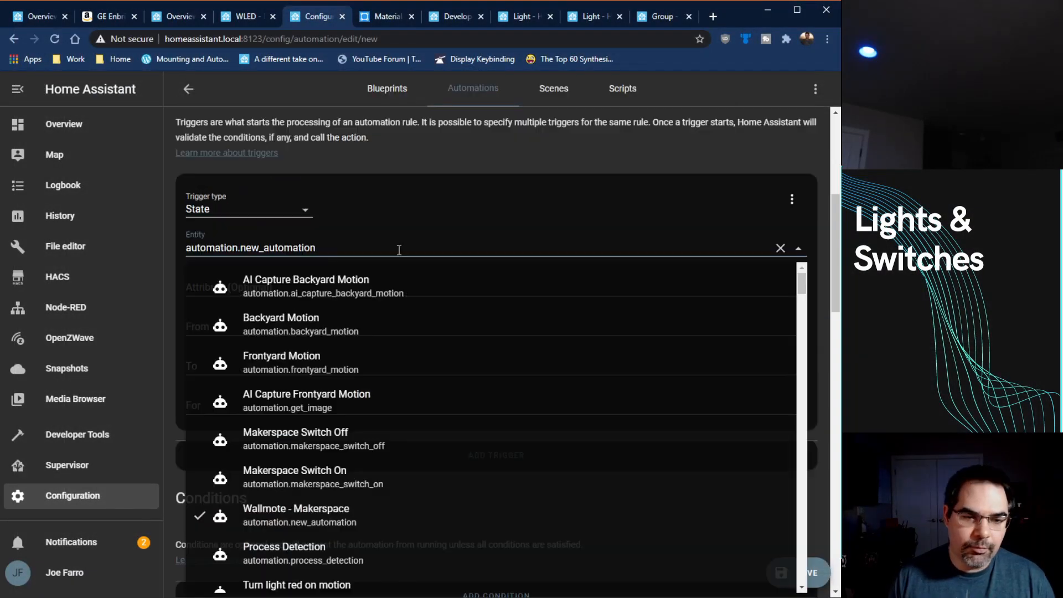
type("wallmote")
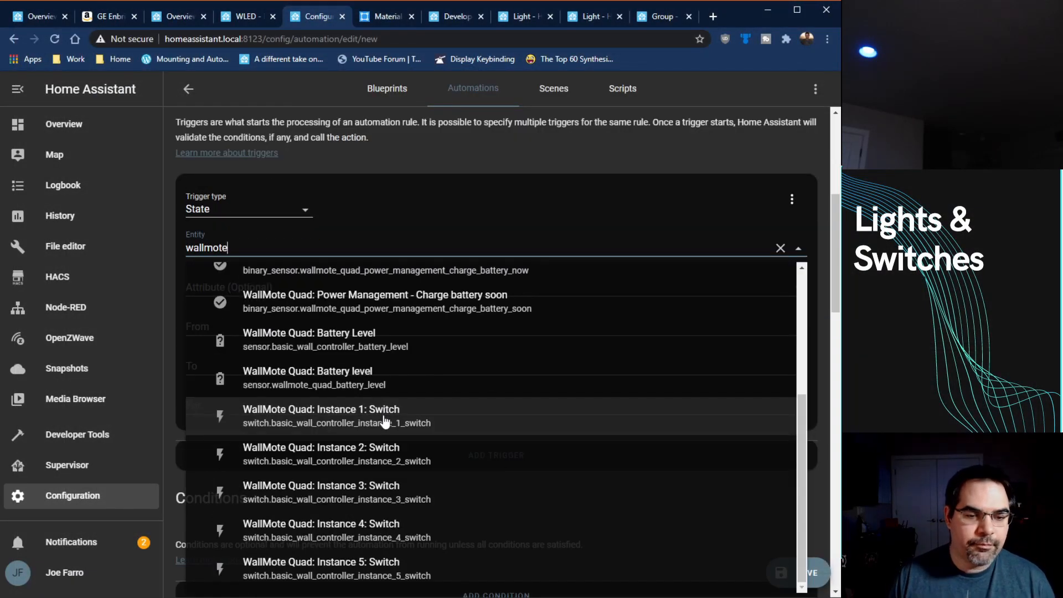
left_click(386, 419)
left_click(302, 366)
type("On")
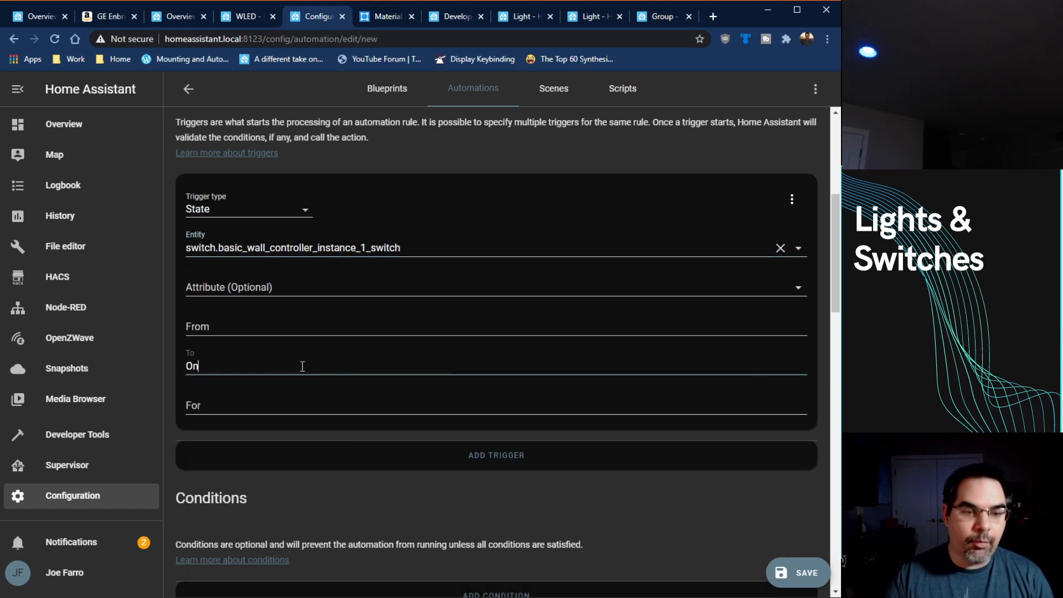
Step: Change the automation's action to activate the MovieDemo scene and save the automation
scroll(302, 367, "down", 5)
scroll(278, 371, "down", 3)
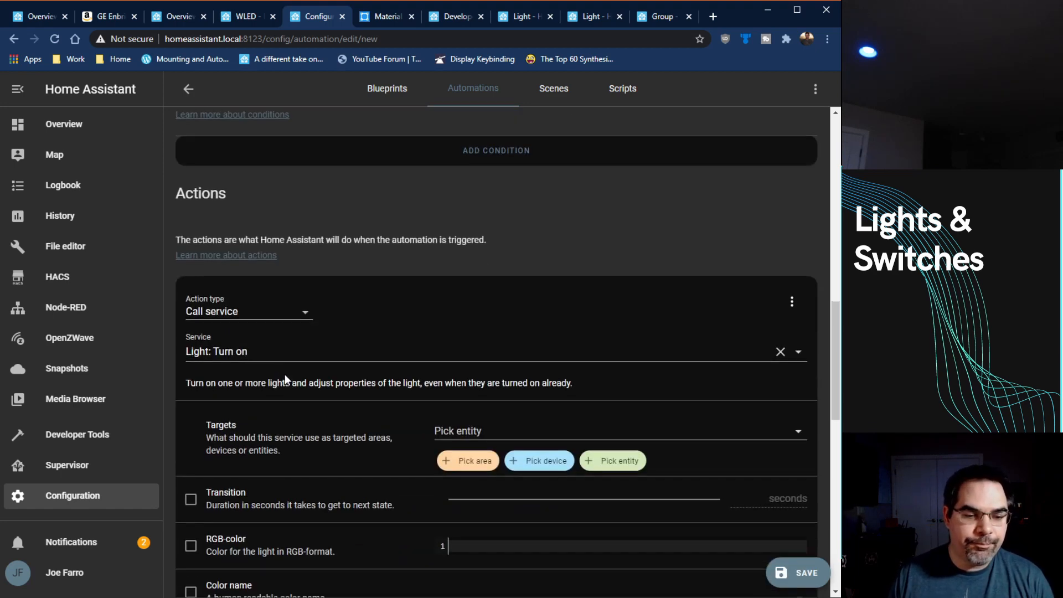
left_click(271, 310)
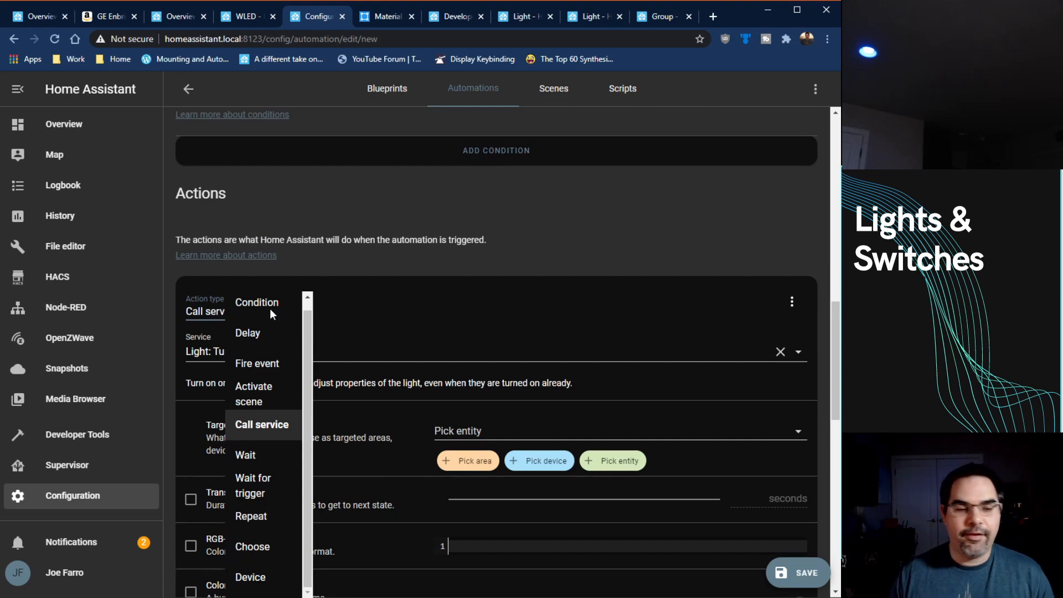
scroll(298, 368, "up", 1)
left_click(267, 402)
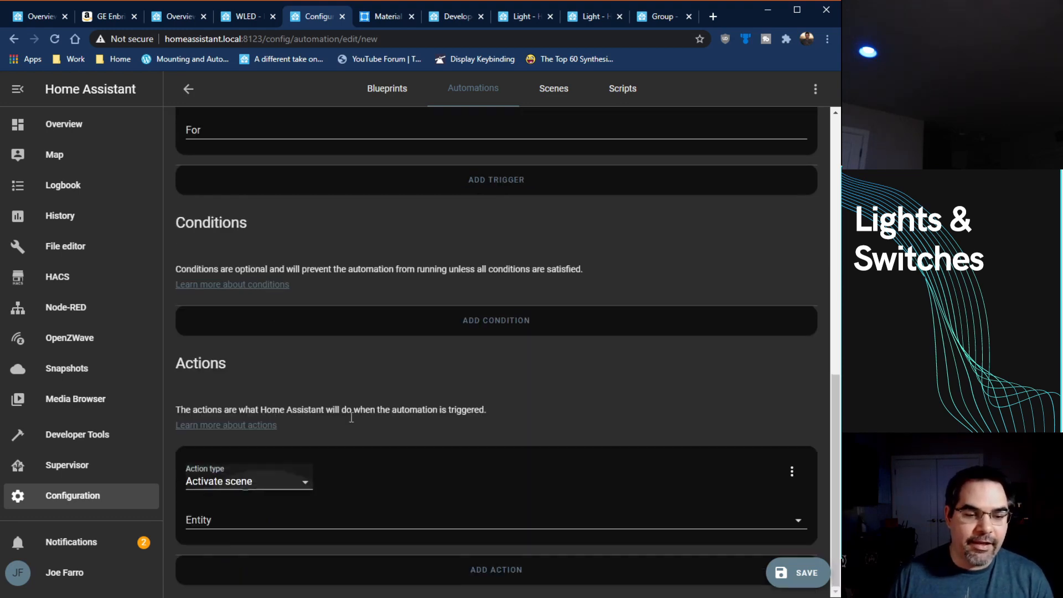
left_click(371, 517)
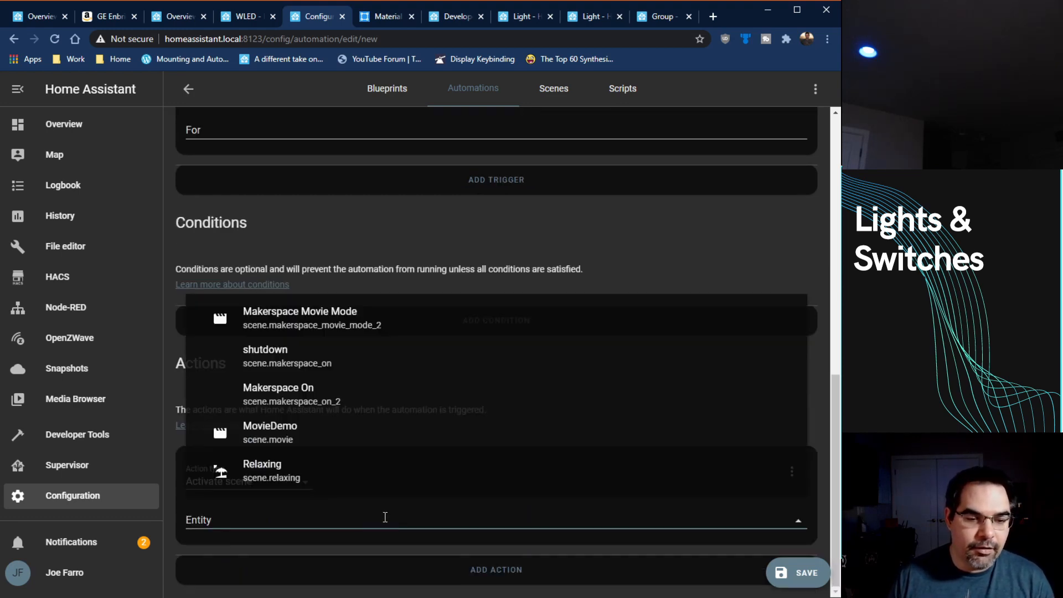
left_click(370, 438)
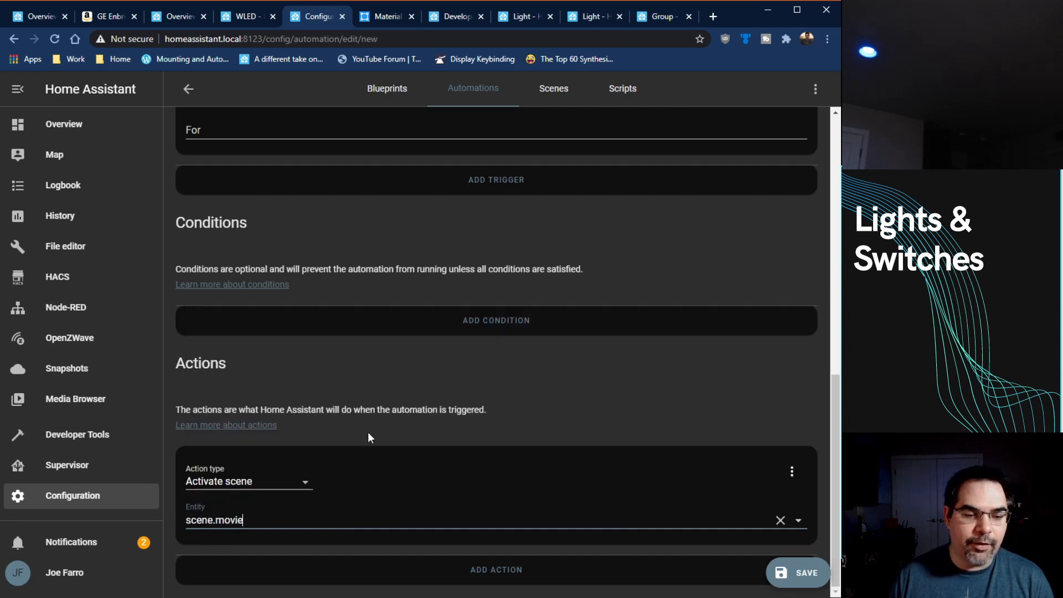
left_click(797, 572)
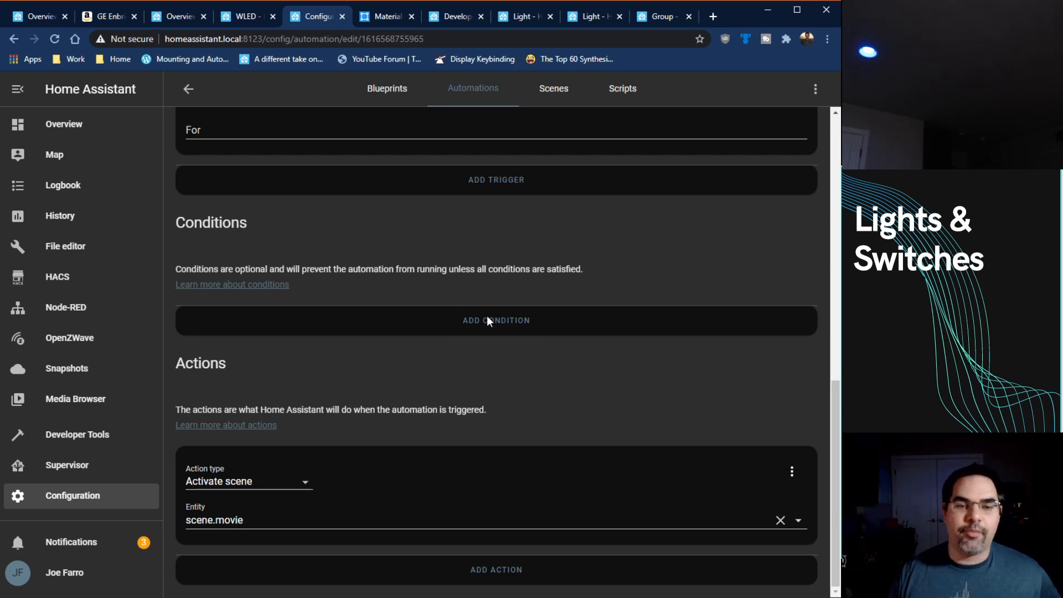
left_click(553, 89)
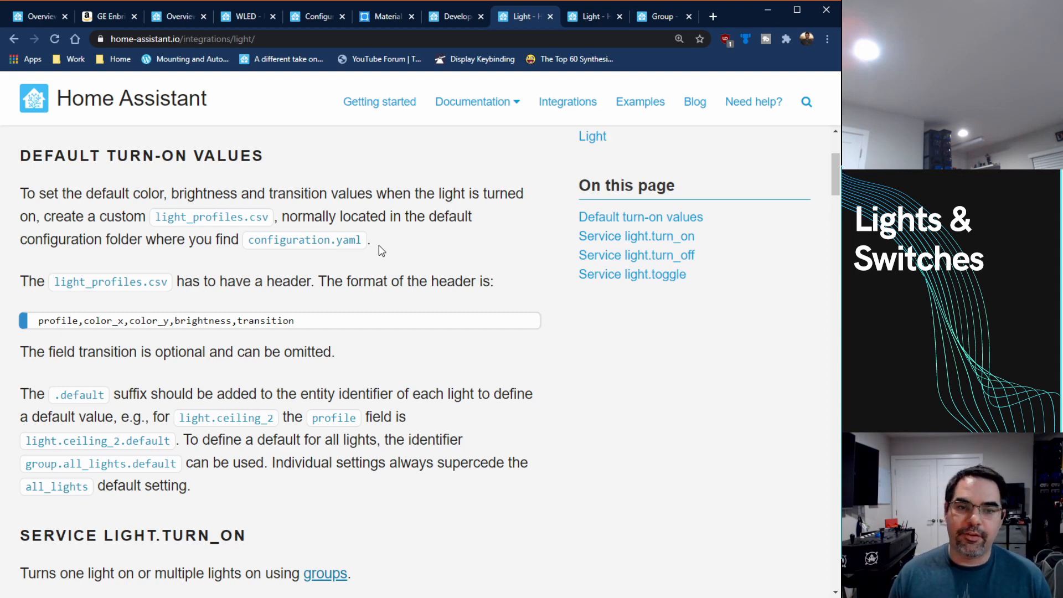
Step: Examine the example configuration in the Group integration documentation, and return to the Makerspace view
left_click(664, 17)
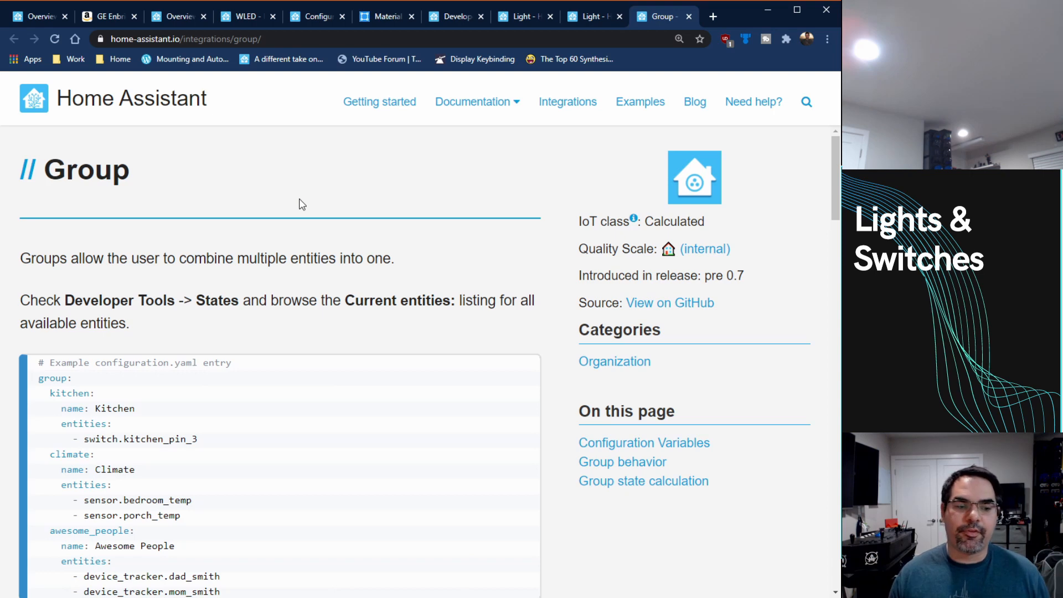
scroll(304, 207, "down", 3)
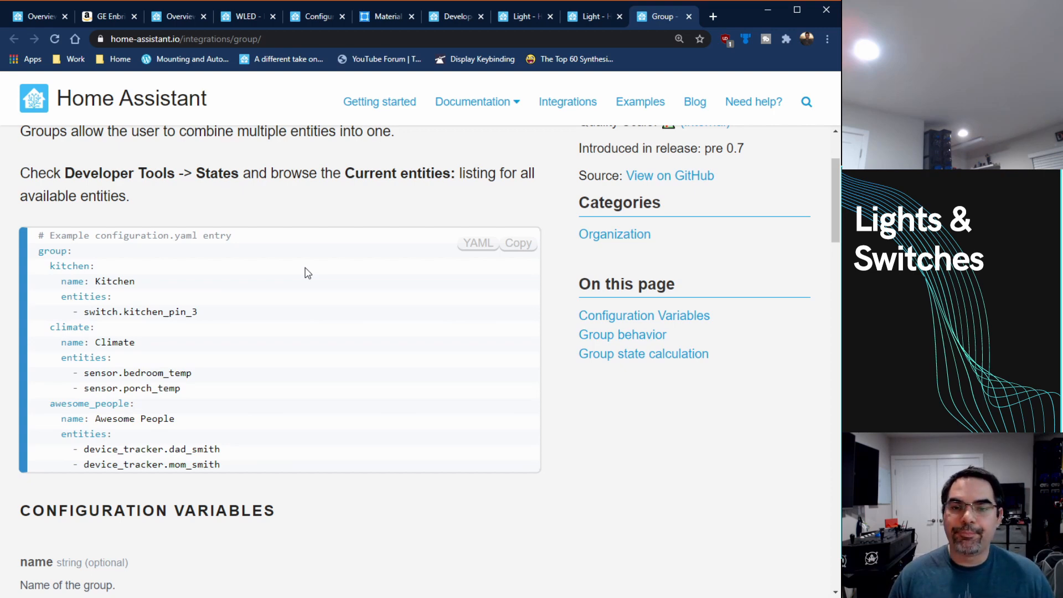
key("ctrl+1")
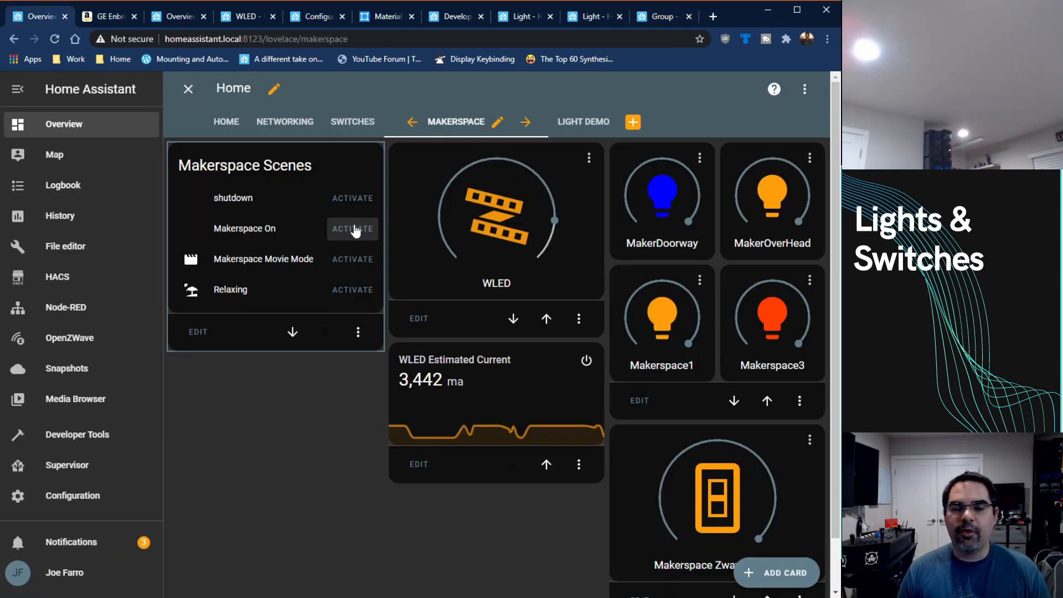